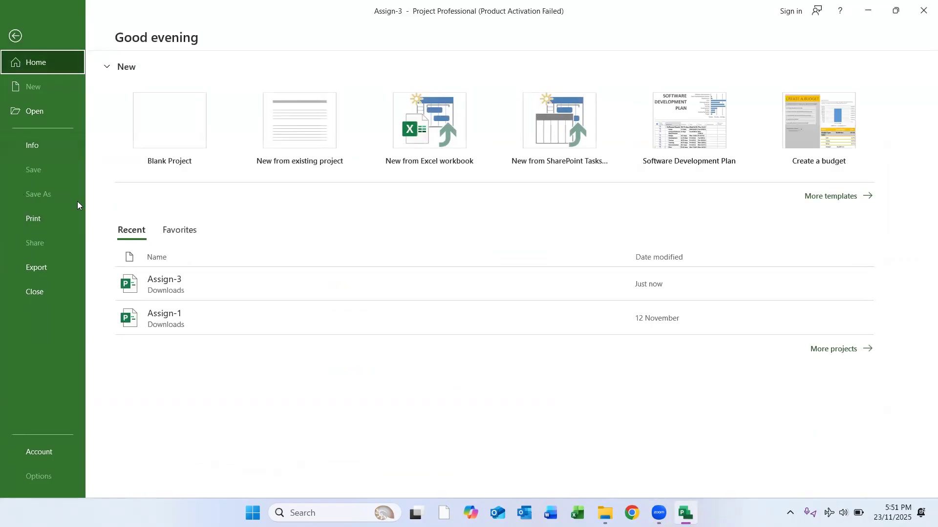
Go to the project's resource sheet and examine the type options available for the first resource.
{"action": "left_click", "coordinate": [162, 141]}
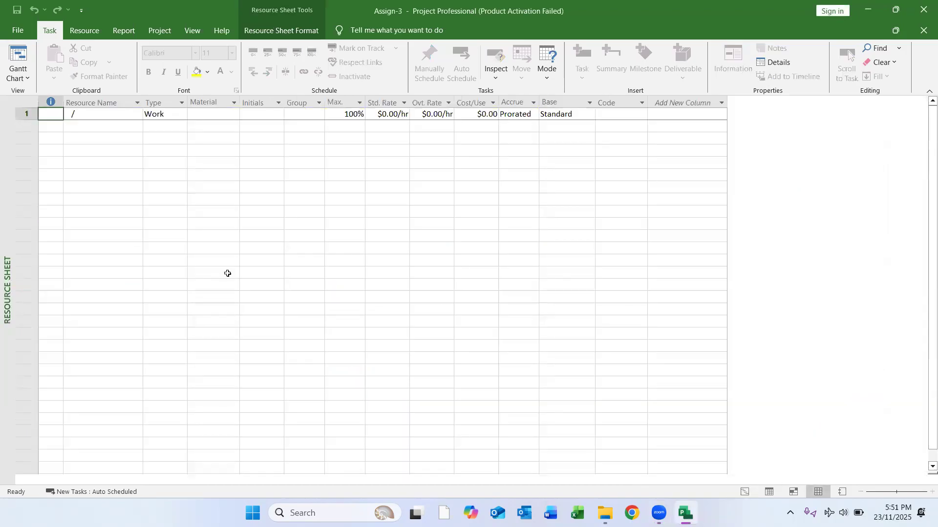
{"action": "left_click", "coordinate": [93, 166]}
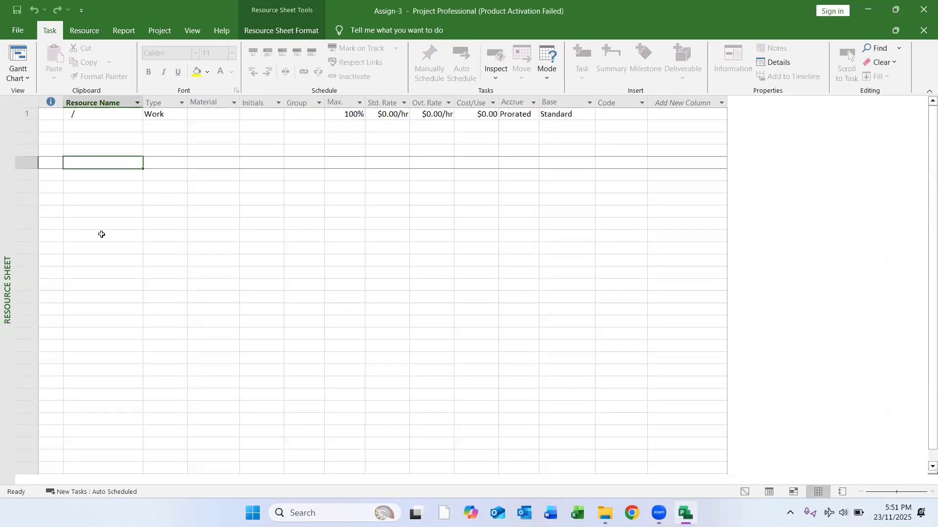
{"action": "left_click", "coordinate": [177, 114]}
{"action": "key", "text": "Tab"}
{"action": "left_click", "coordinate": [182, 116]}
{"action": "left_click", "coordinate": [181, 116]}
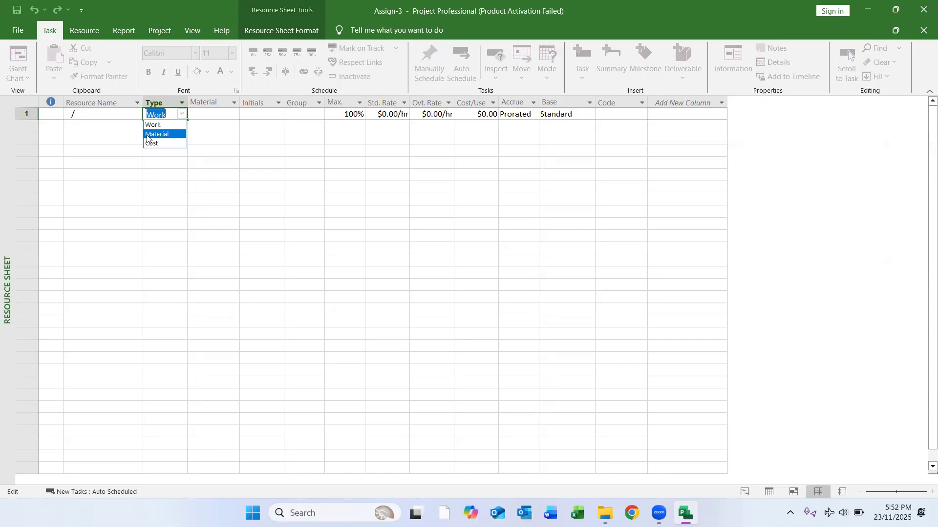
{"action": "left_click", "coordinate": [90, 112]}
{"action": "left_click", "coordinate": [84, 112]}
{"action": "left_click", "coordinate": [45, 118]}
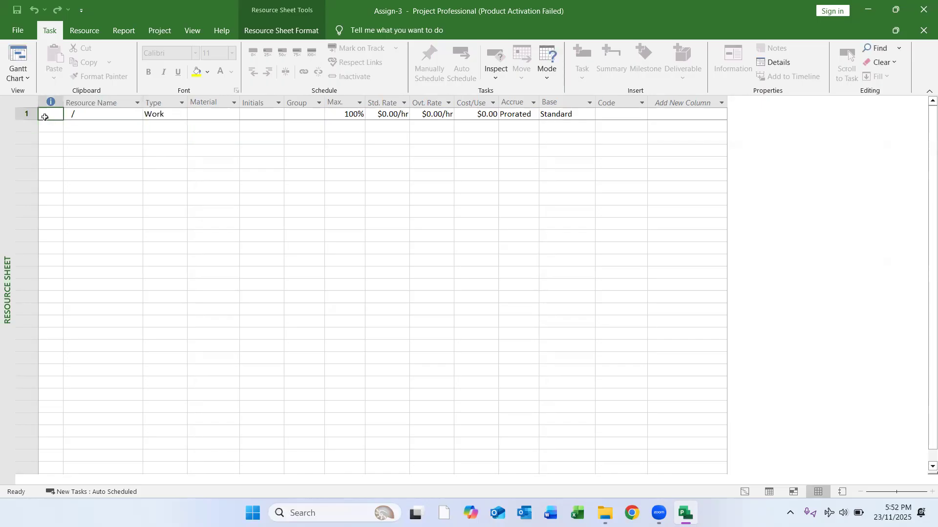
Name the first three resources Labor, Gauge man and Rigger in the resource sheet.
{"action": "left_click", "coordinate": [80, 118]}
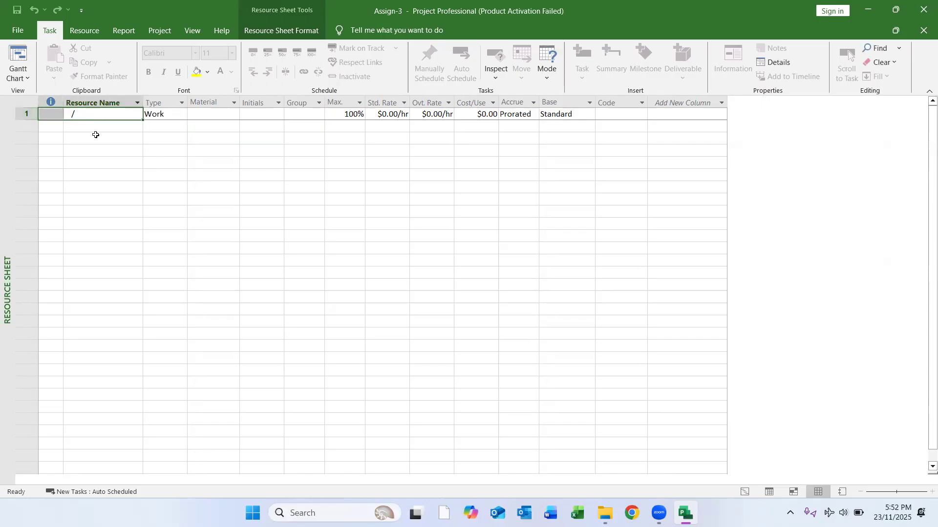
{"action": "left_click", "coordinate": [94, 112]}
{"action": "type", "text": "Labor"}
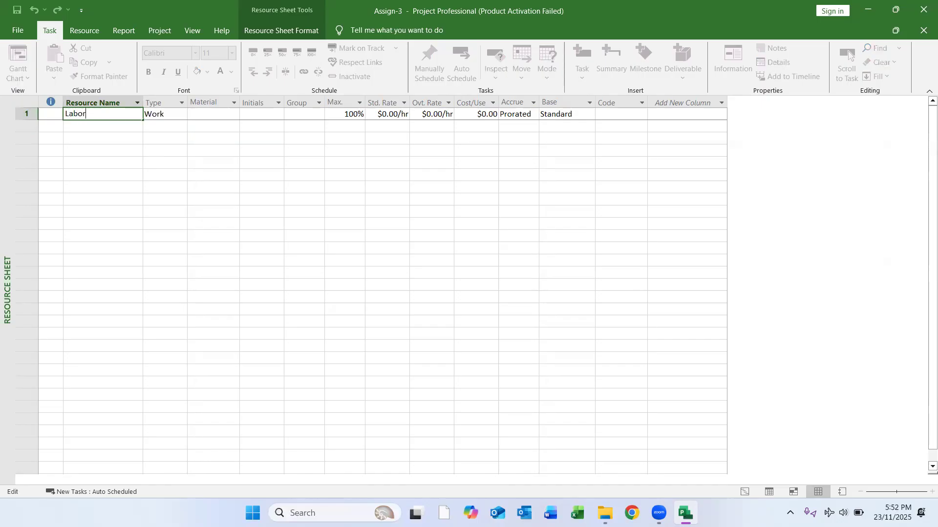
{"action": "key", "text": "Return"}
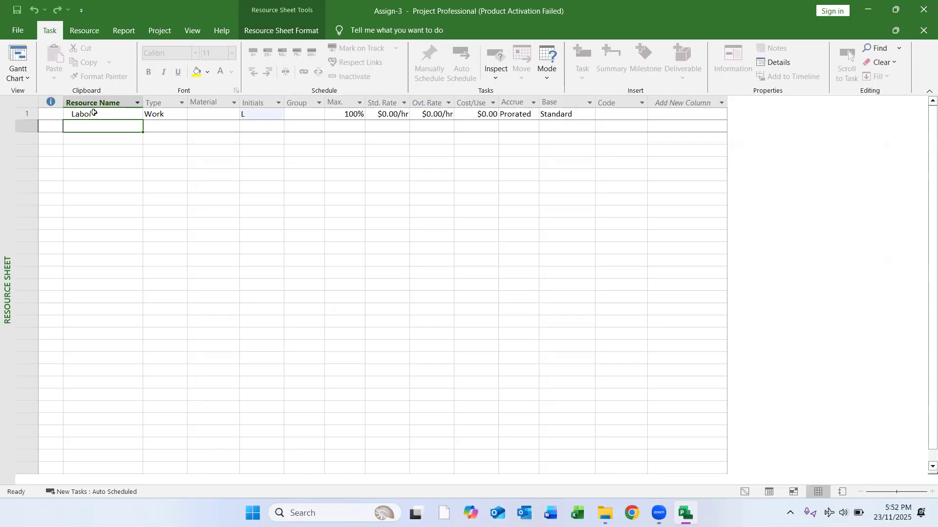
{"action": "type", "text": "Gauge man"}
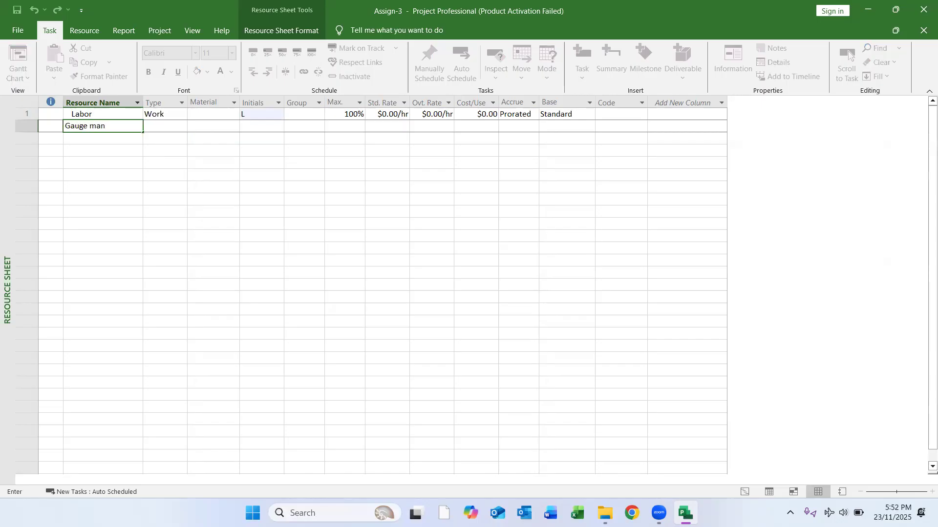
{"action": "key", "text": "Return"}
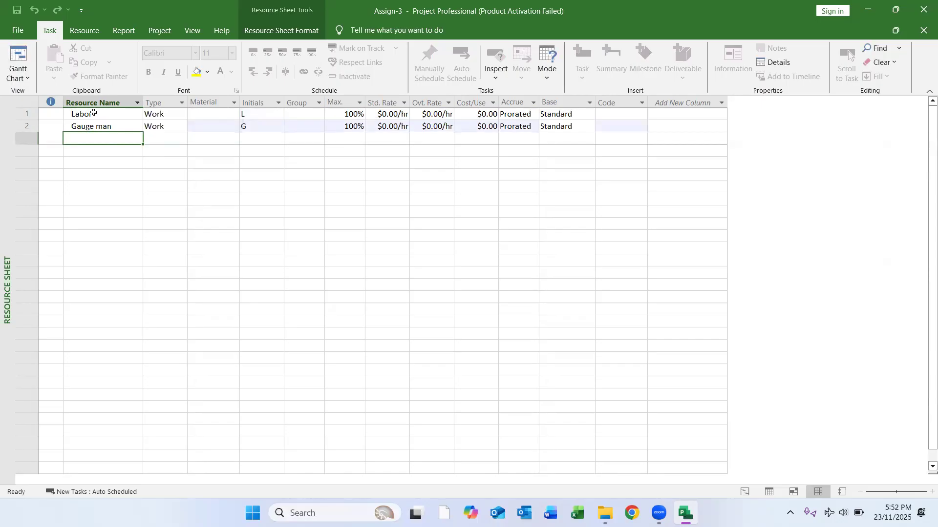
{"action": "type", "text": "Rigger"}
{"action": "key", "text": "Return"}
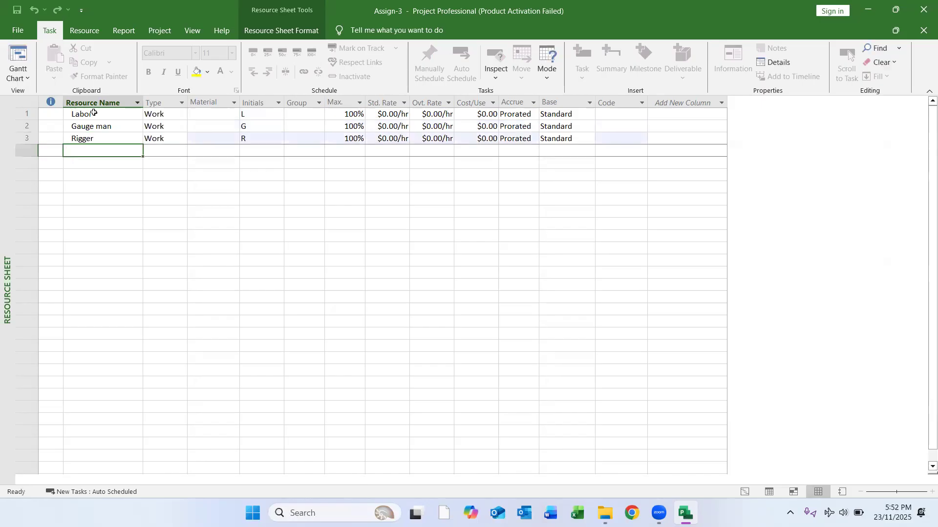
Add Carpenter and Steel Fixer as the fourth and fifth resources.
{"action": "type", "text": "Carpeter"}
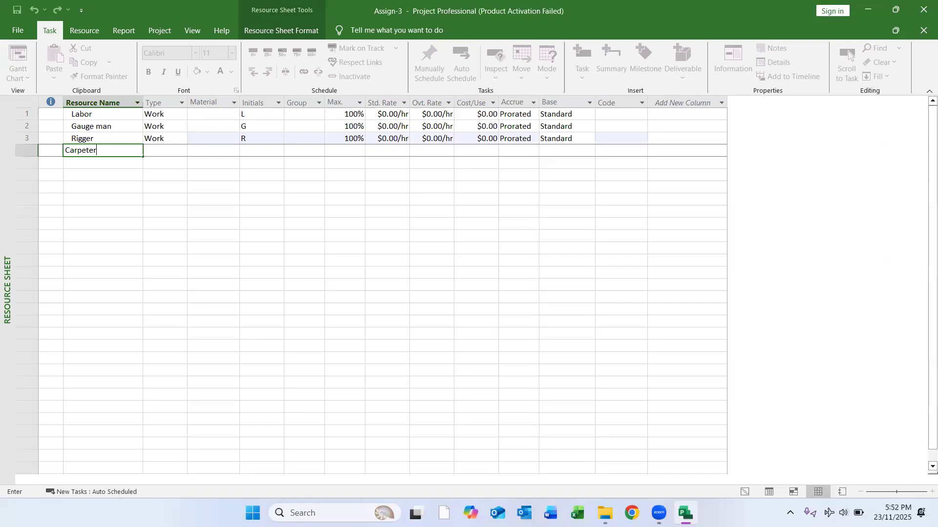
{"action": "key", "text": "BackSpace"}
{"action": "key", "text": "BackSpace"}
{"action": "key", "text": "BackSpace"}
{"action": "type", "text": "nter"}
{"action": "key", "text": "Return"}
{"action": "type", "text": "Steel F"}
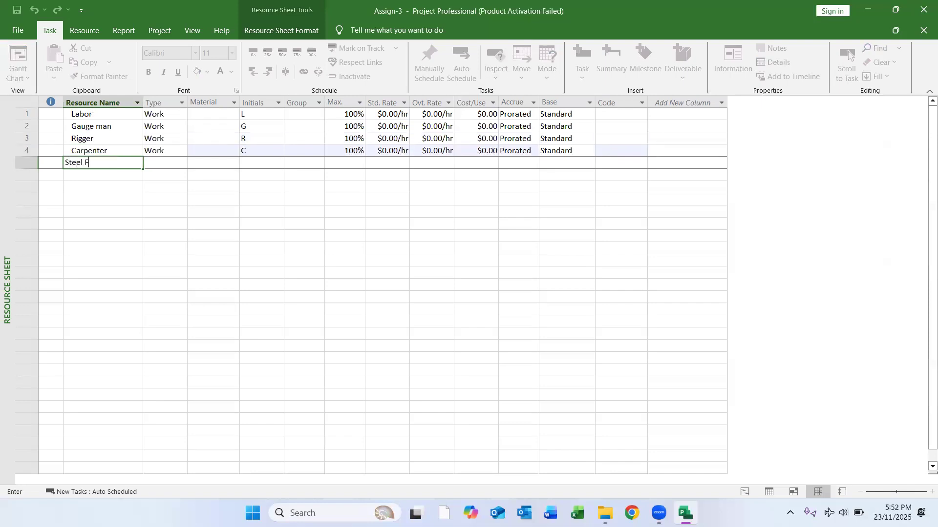
{"action": "type", "text": "ixer"}
{"action": "key", "text": "Return"}
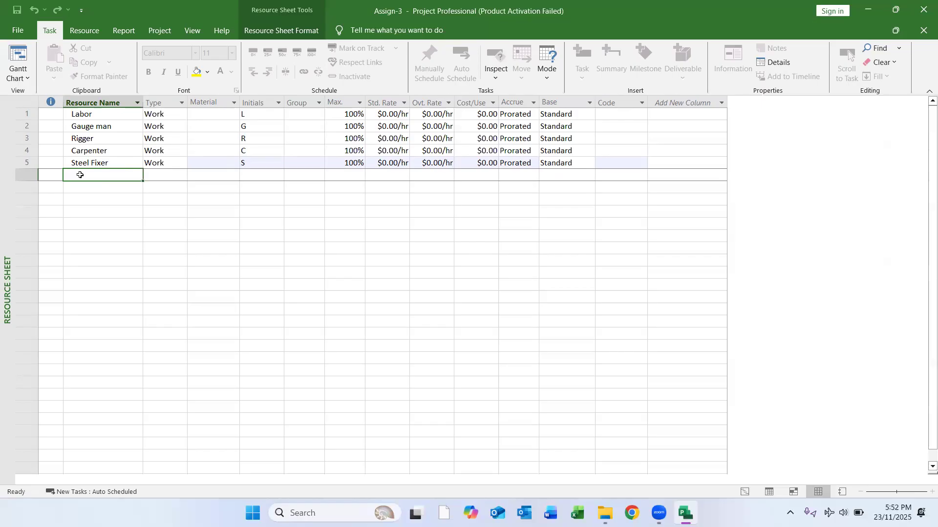
Add the equipment resources JCB, Bob Cat and 6 Wheel Loder below Steel Fixer.
{"action": "type", "text": "JJCB"}
{"action": "key", "text": "Return"}
{"action": "type", "text": "Bob Cat"}
{"action": "key", "text": "Return"}
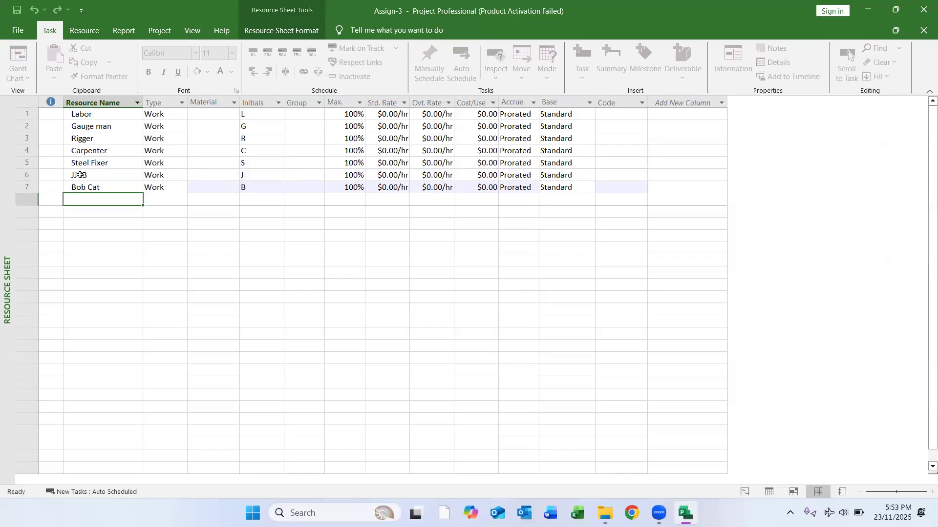
{"action": "left_click", "coordinate": [121, 179]}
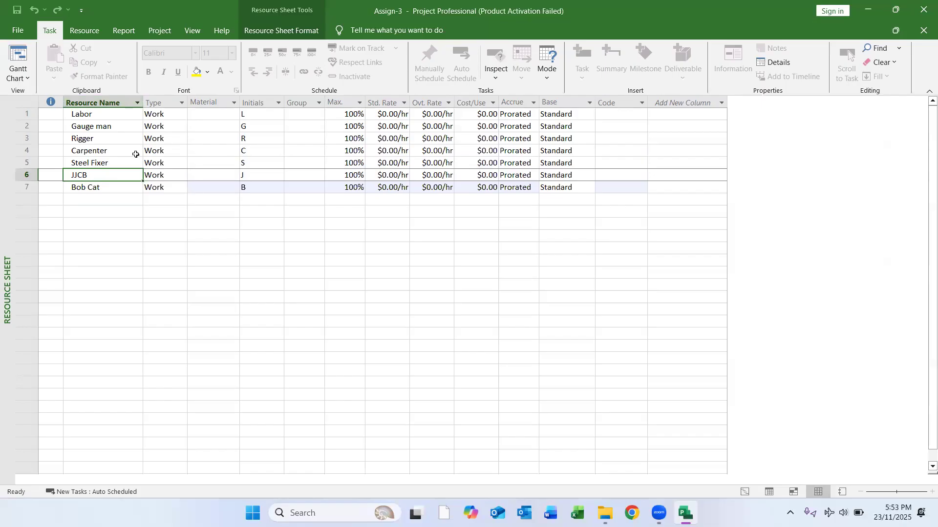
{"action": "type", "text": "JCB"}
{"action": "key", "text": "Return"}
{"action": "key", "text": "Return"}
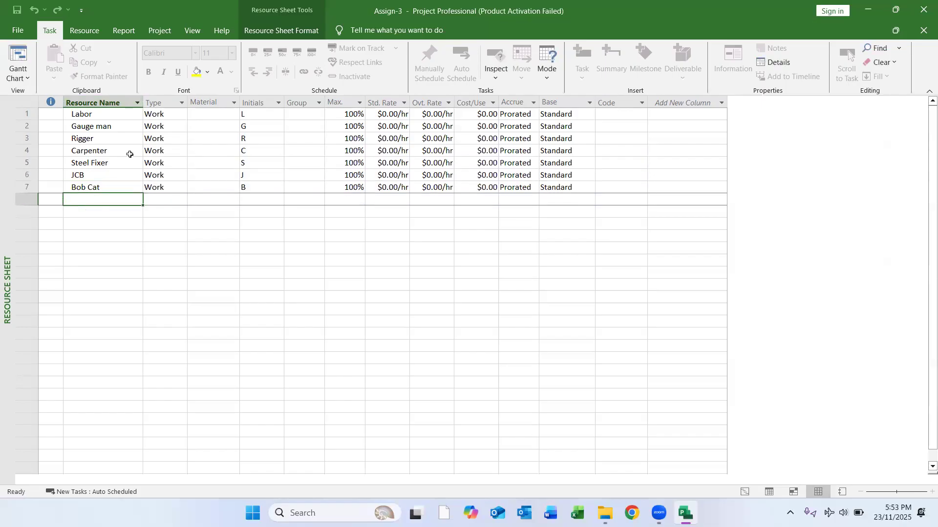
{"action": "type", "text": "6 Whe"}
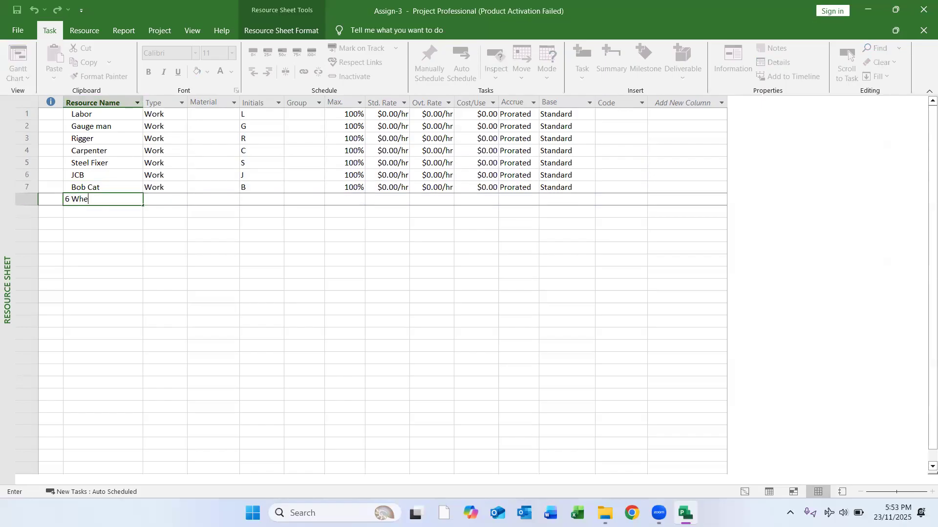
{"action": "type", "text": "el Loder"}
{"action": "key", "text": "Return"}
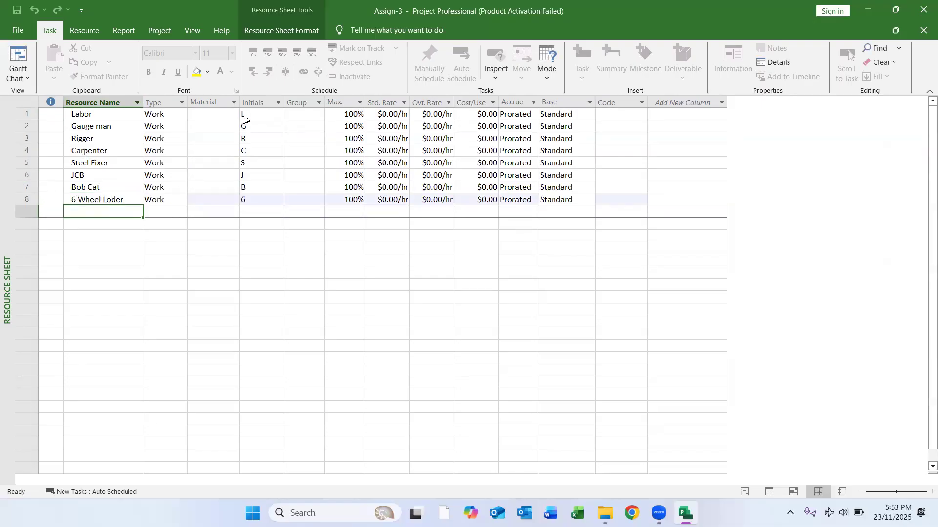
Add Concrete, Paving Tiles and Asphalt as resources below 6 Wheel Loder.
{"action": "left_click", "coordinate": [141, 258]}
{"action": "left_click", "coordinate": [90, 215]}
{"action": "type", "text": "Concrete"}
{"action": "key", "text": "Return"}
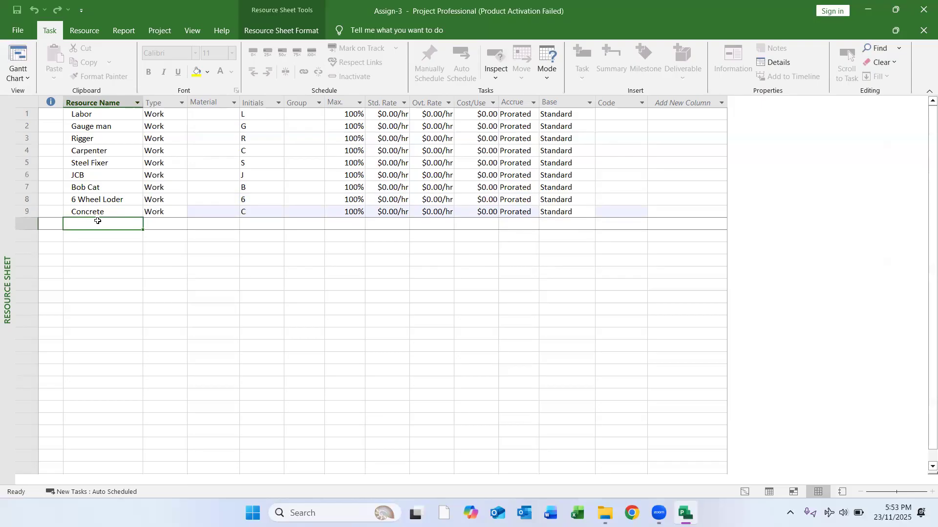
{"action": "type", "text": "Ste"}
{"action": "key", "text": "BackSpace"}
{"action": "key", "text": "BackSpace"}
{"action": "key", "text": "BackSpace"}
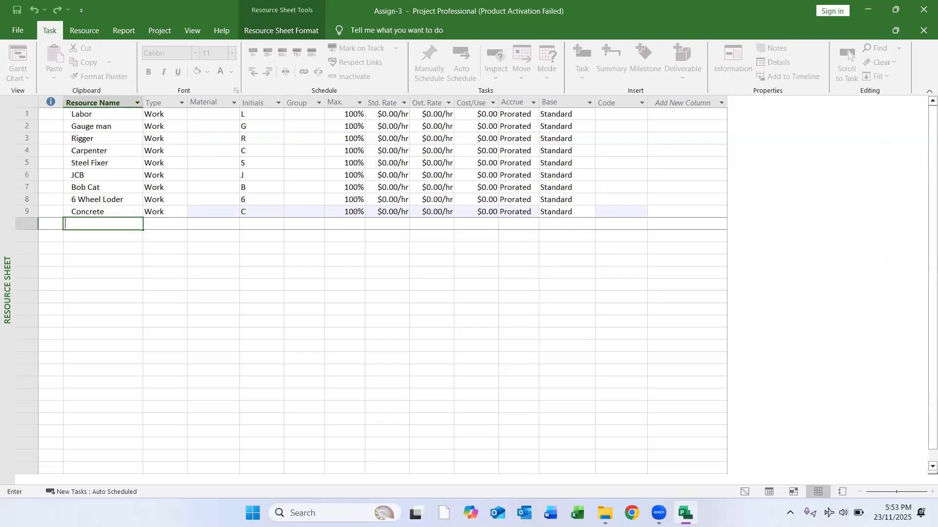
{"action": "type", "text": "Paving Tiles"}
{"action": "key", "text": "Return"}
{"action": "type", "text": "Asphalt"}
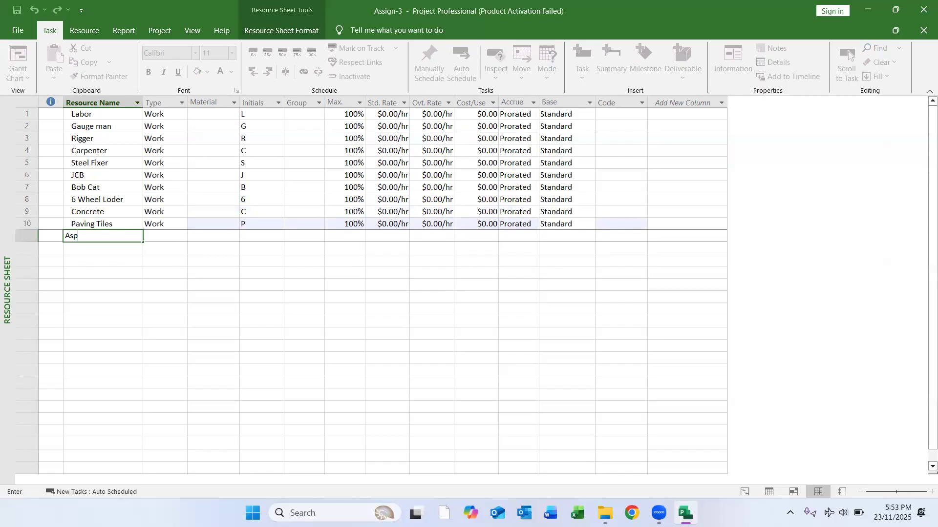
{"action": "key", "text": "Return"}
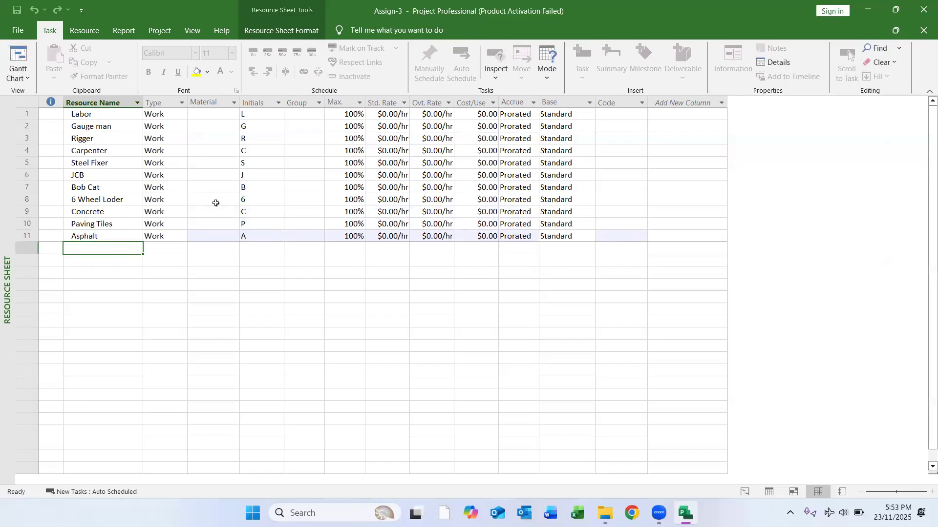
Change the resource type of Concrete, Paving Tiles and Asphalt to Material.
{"action": "left_click", "coordinate": [176, 212]}
{"action": "left_click", "coordinate": [182, 211]}
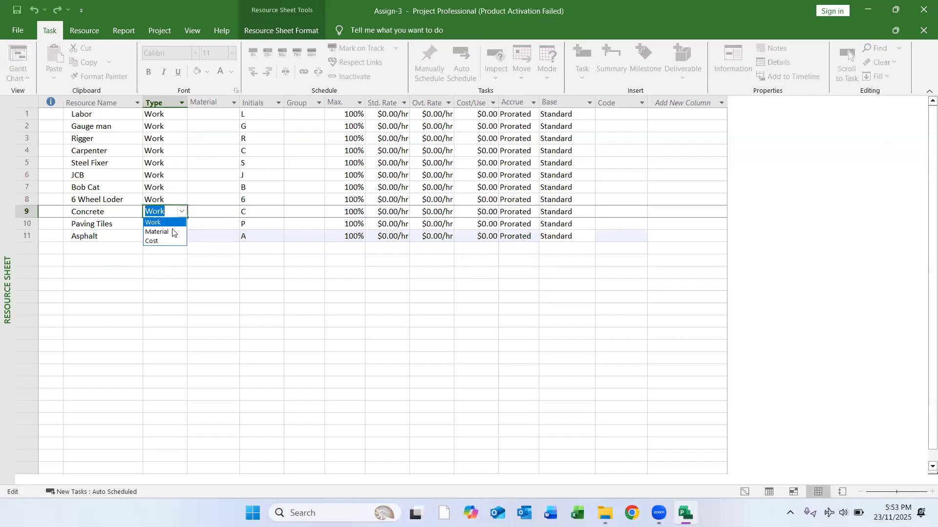
{"action": "left_click", "coordinate": [157, 228]}
{"action": "left_click", "coordinate": [157, 222]}
{"action": "left_click", "coordinate": [182, 223]}
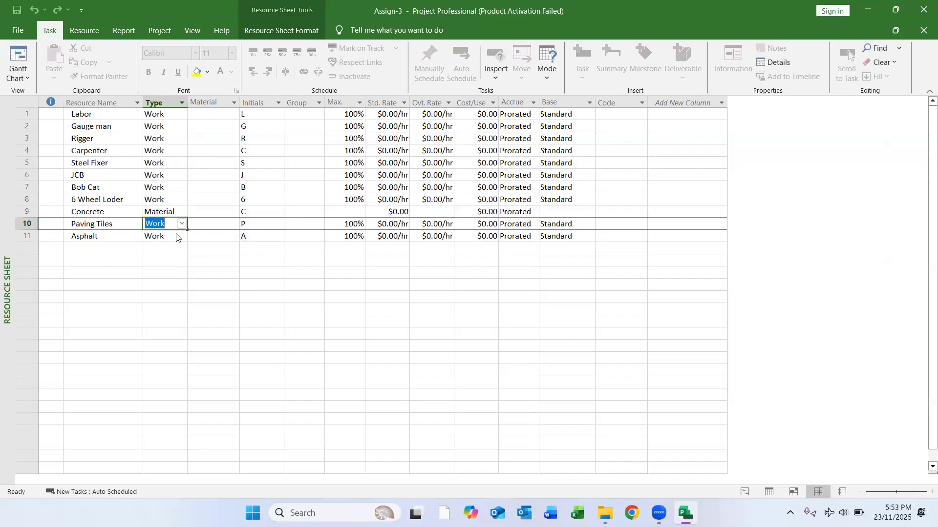
{"action": "left_click", "coordinate": [164, 244]}
{"action": "left_click", "coordinate": [161, 237]}
{"action": "left_click", "coordinate": [183, 236]}
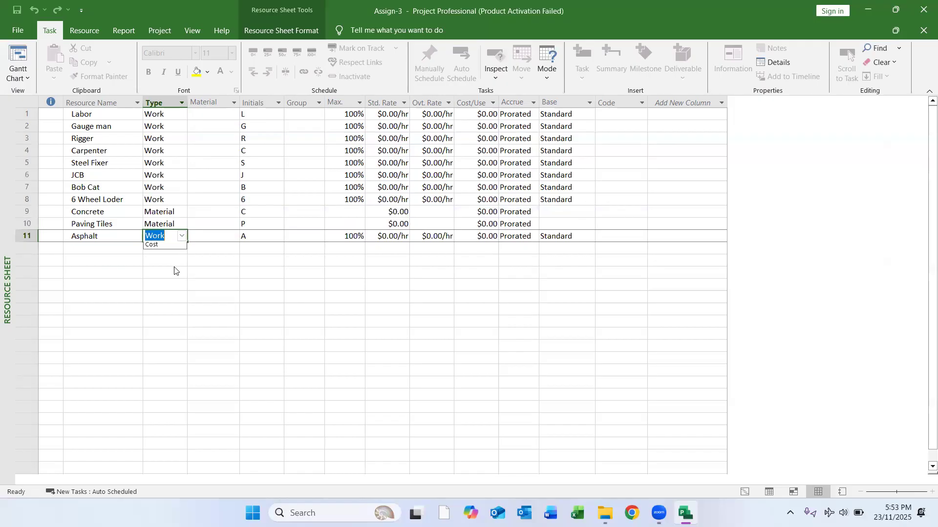
{"action": "left_click", "coordinate": [164, 257]}
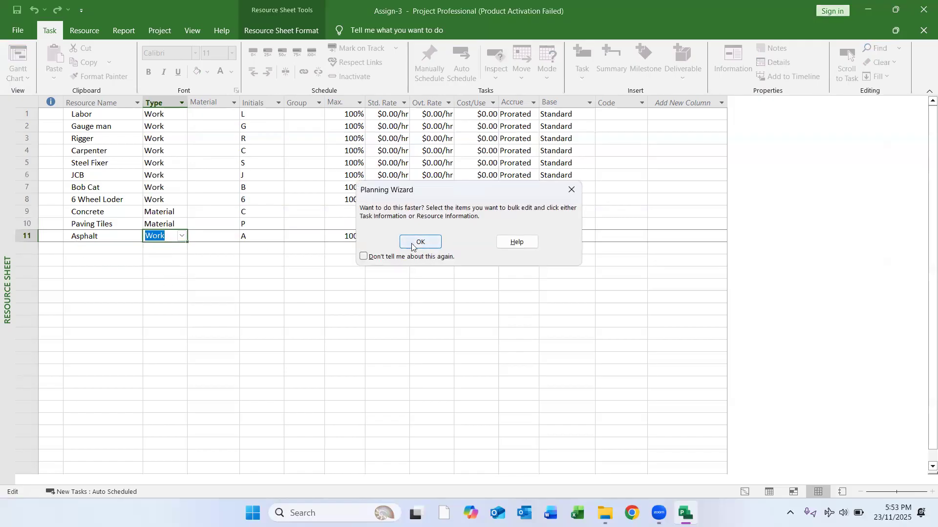
{"action": "left_click", "coordinate": [397, 238]}
{"action": "left_click", "coordinate": [112, 309]}
Add a resource named Cost with the type Cost below Asphalt.
{"action": "left_click", "coordinate": [72, 248]}
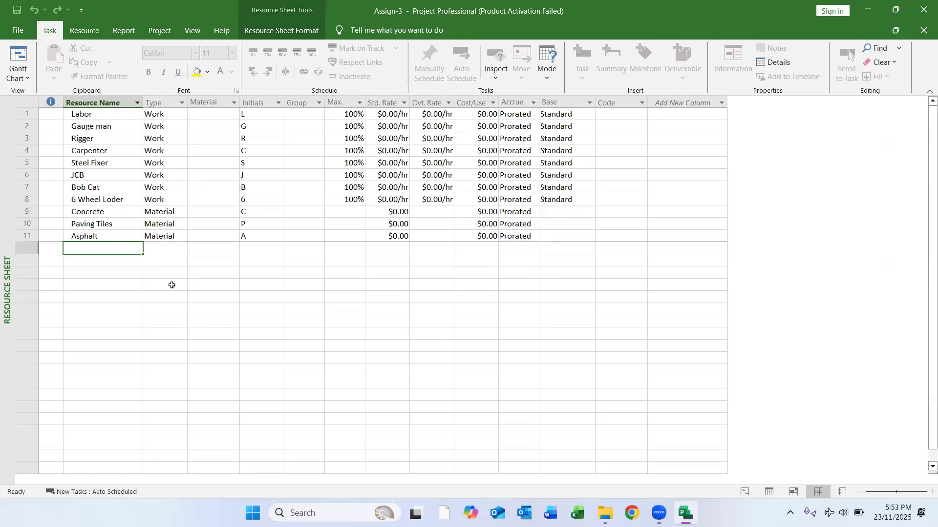
{"action": "left_click", "coordinate": [172, 250]}
{"action": "left_click", "coordinate": [181, 248]}
{"action": "left_click", "coordinate": [172, 273]}
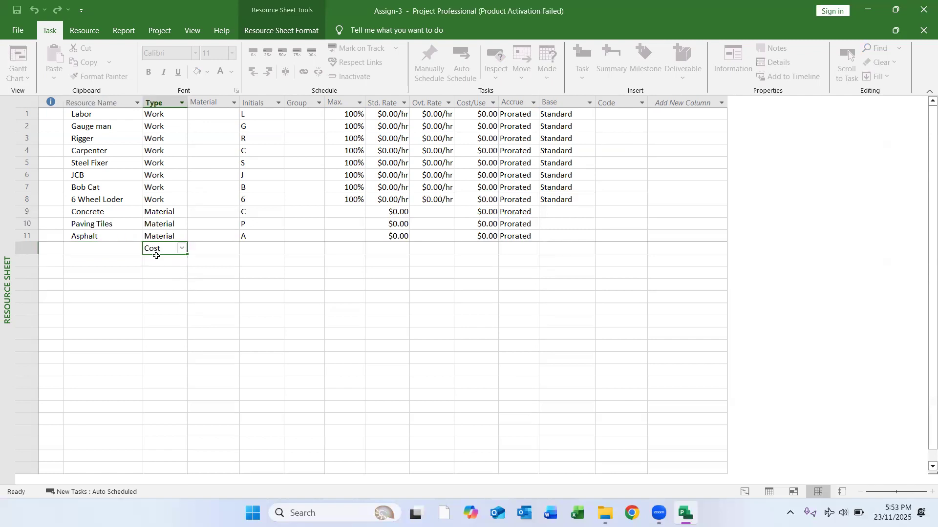
{"action": "left_click", "coordinate": [106, 253]}
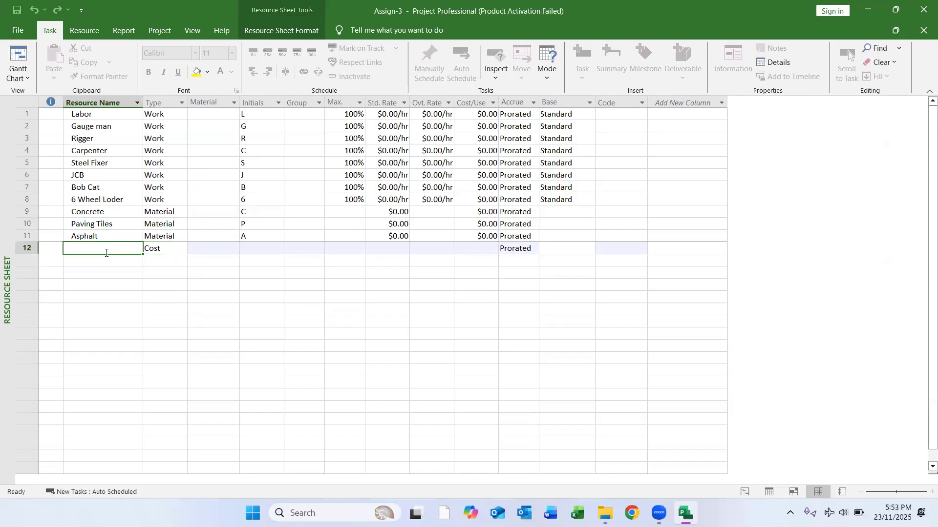
{"action": "type", "text": "Cost"}
{"action": "key", "text": "Return"}
{"action": "left_click", "coordinate": [277, 305]}
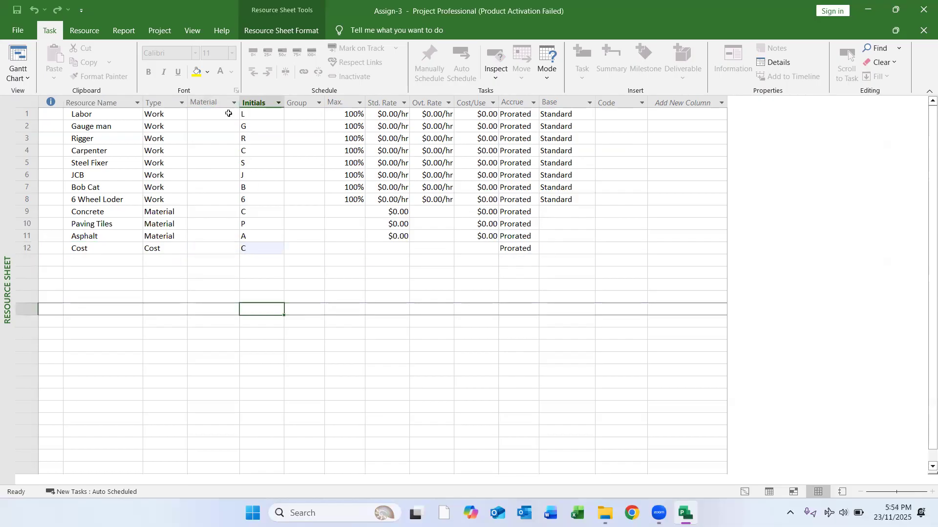
Examine the initials of all resources and the maximum units of the work resources from Labor to 6 Wheel Loder.
{"action": "left_click_drag", "start_coordinate": [258, 115], "coordinate": [254, 253]}
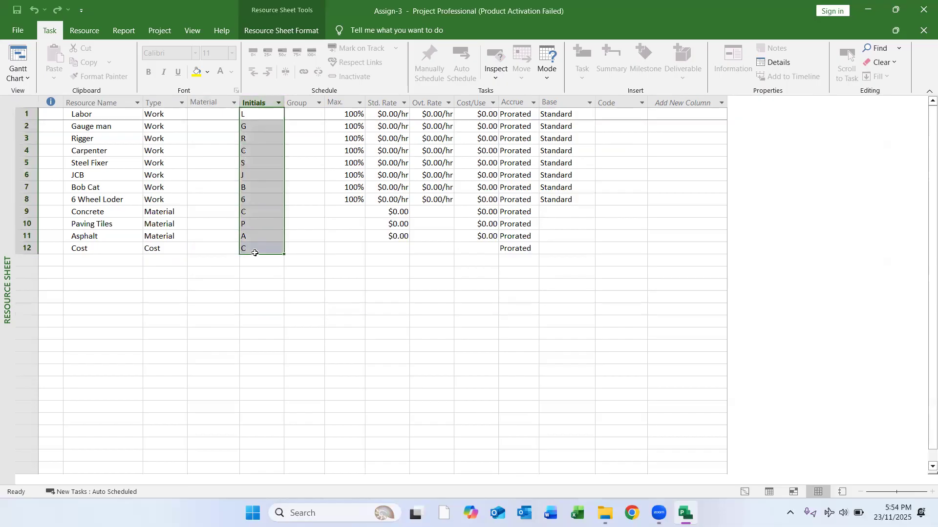
{"action": "left_click", "coordinate": [77, 126]}
{"action": "left_click", "coordinate": [83, 151]}
{"action": "left_click", "coordinate": [89, 176]}
{"action": "left_click", "coordinate": [95, 200]}
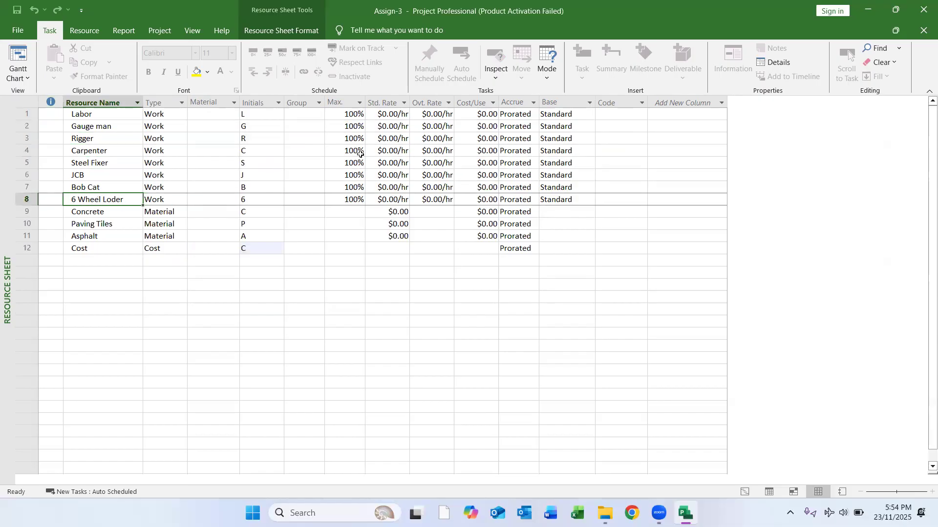
{"action": "left_click", "coordinate": [343, 223]}
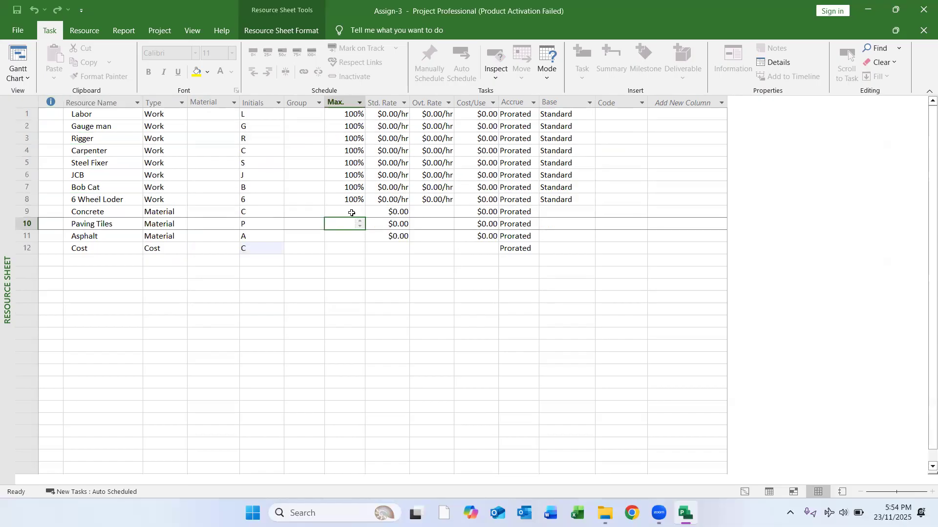
{"action": "left_click_drag", "start_coordinate": [45, 114], "coordinate": [46, 200]}
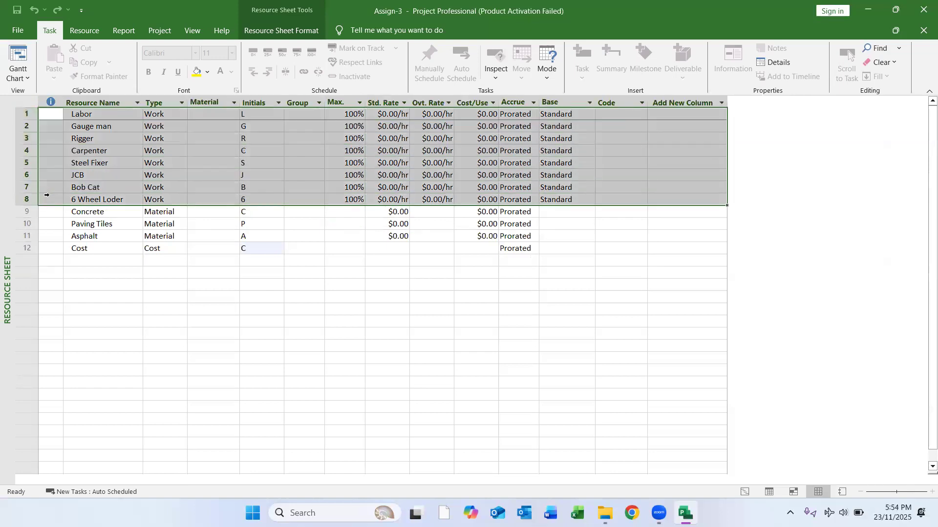
{"action": "left_click", "coordinate": [345, 114]}
{"action": "left_click_drag", "start_coordinate": [353, 117], "coordinate": [295, 122]}
{"action": "left_click", "coordinate": [262, 187]}
{"action": "left_click", "coordinate": [349, 113]}
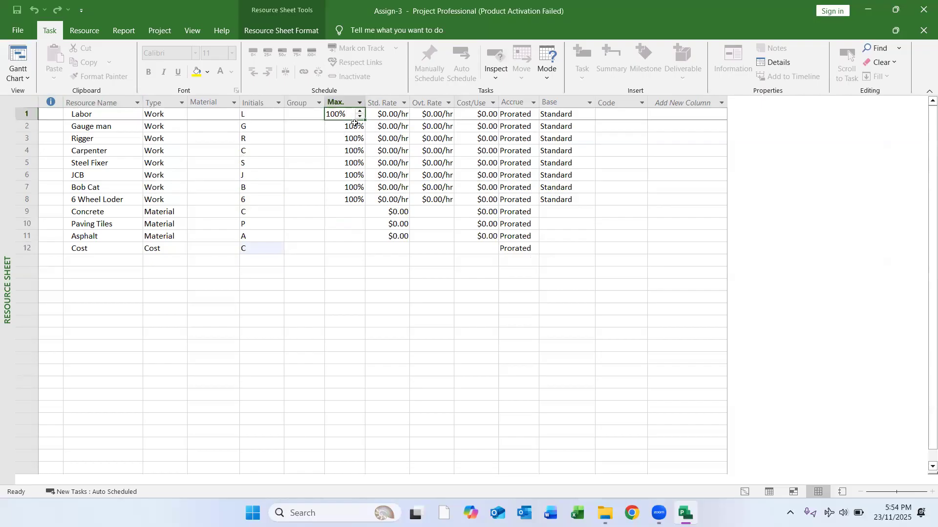
Set the maximum units of the Labor resource to 400%.
{"action": "type", "text": "400"}
{"action": "key", "text": "Return"}
{"action": "left_click", "coordinate": [345, 259]}
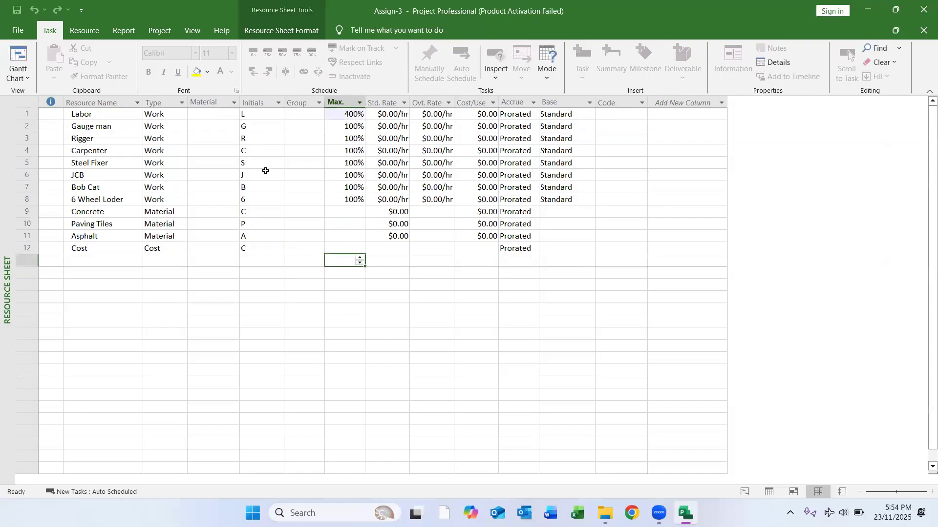
Set the maximum units of the JCB resource to 300%.
{"action": "left_click_drag", "start_coordinate": [349, 176], "coordinate": [349, 185]}
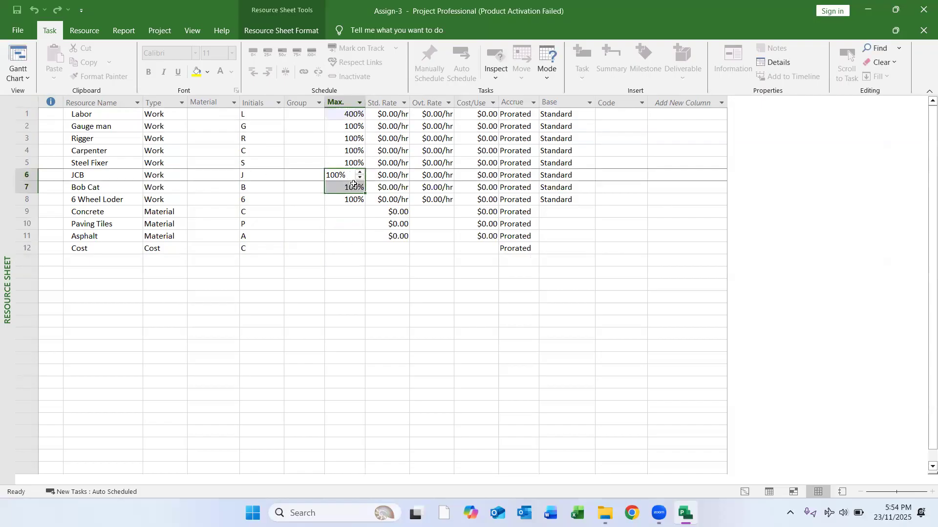
{"action": "left_click", "coordinate": [346, 178]}
{"action": "left_click", "coordinate": [345, 235]}
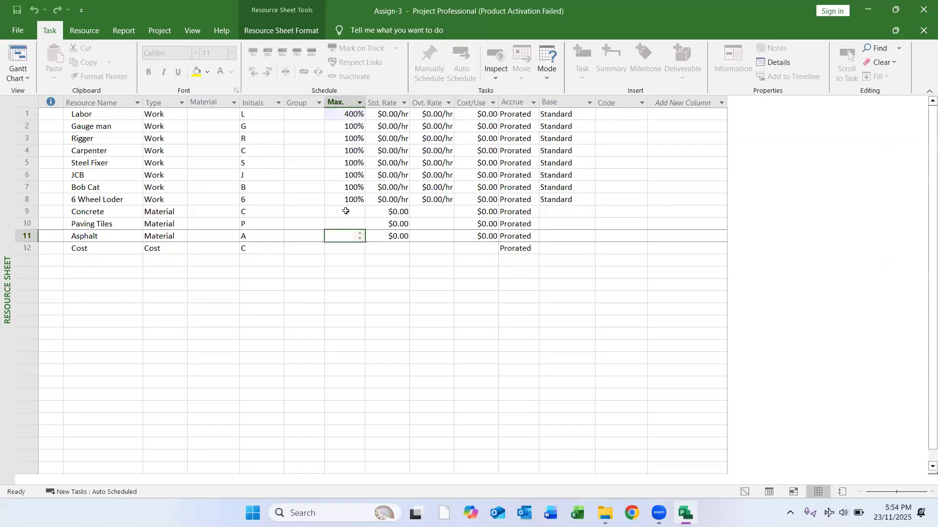
{"action": "left_click", "coordinate": [346, 172]}
{"action": "type", "text": "100"}
{"action": "key", "text": "Return"}
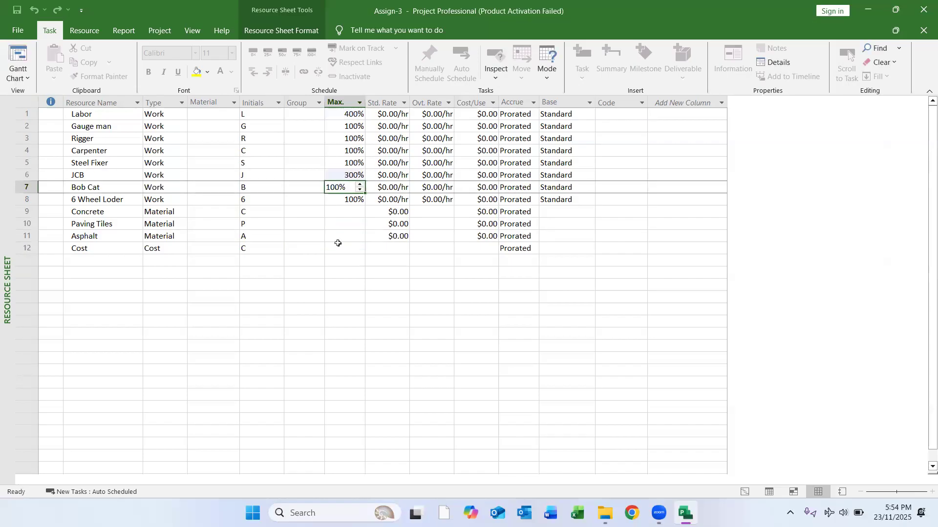
{"action": "left_click", "coordinate": [348, 298]}
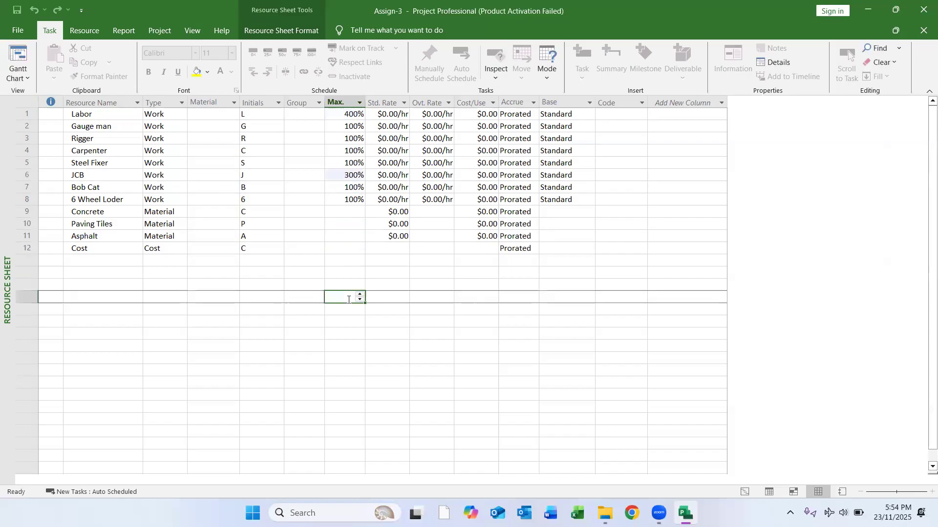
Set the maximum units of the Carpenter resource to 200%.
{"action": "left_click", "coordinate": [345, 151]}
{"action": "type", "text": "2"}
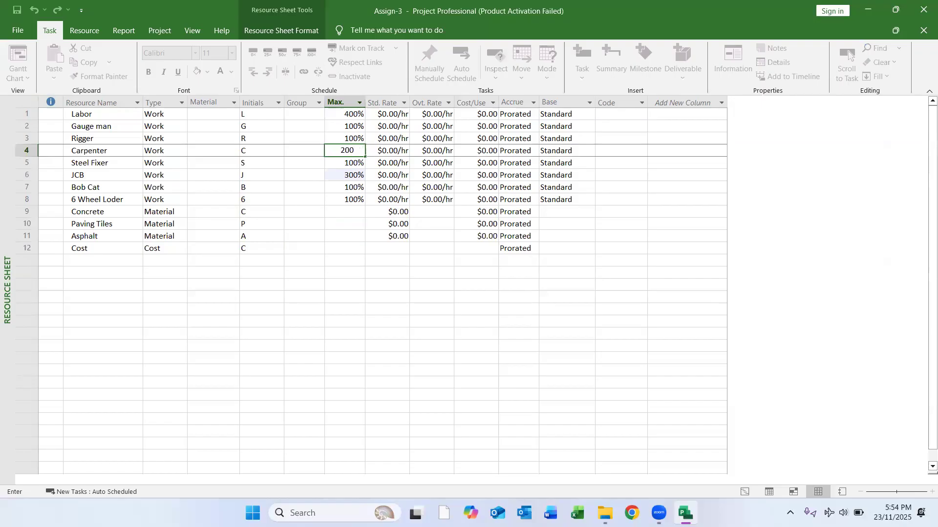
{"action": "key", "text": "Return"}
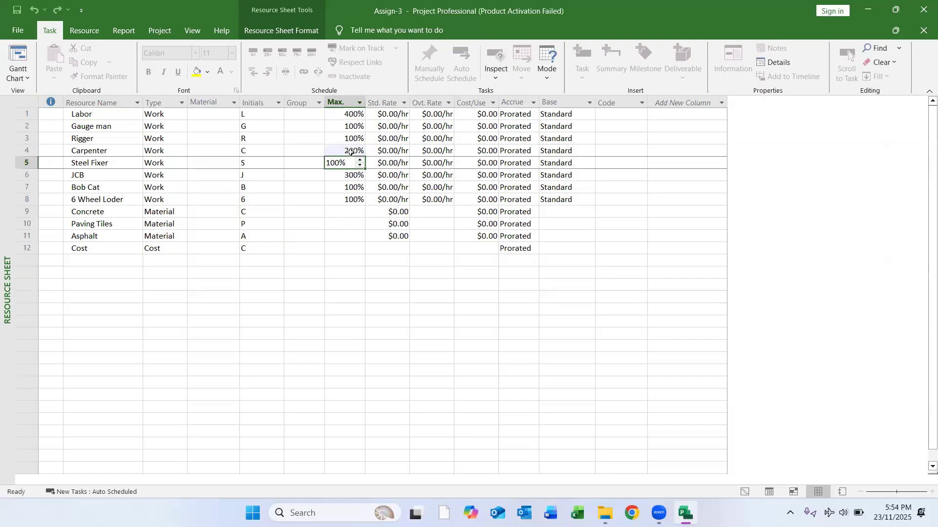
{"action": "left_click", "coordinate": [376, 268]}
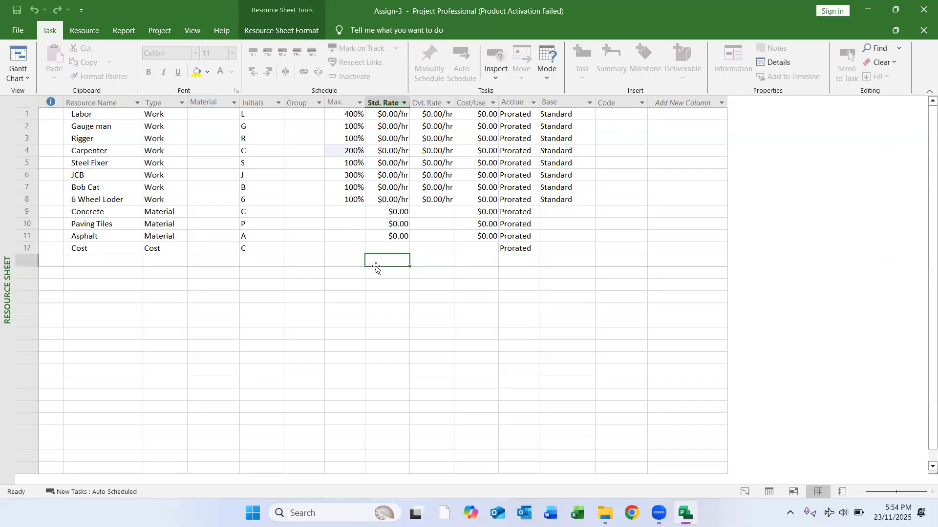
{"action": "left_click", "coordinate": [432, 272]}
Widen the overtime rate column slightly and set Labor's standard rate to $5.00/hr.
{"action": "left_click", "coordinate": [381, 116]}
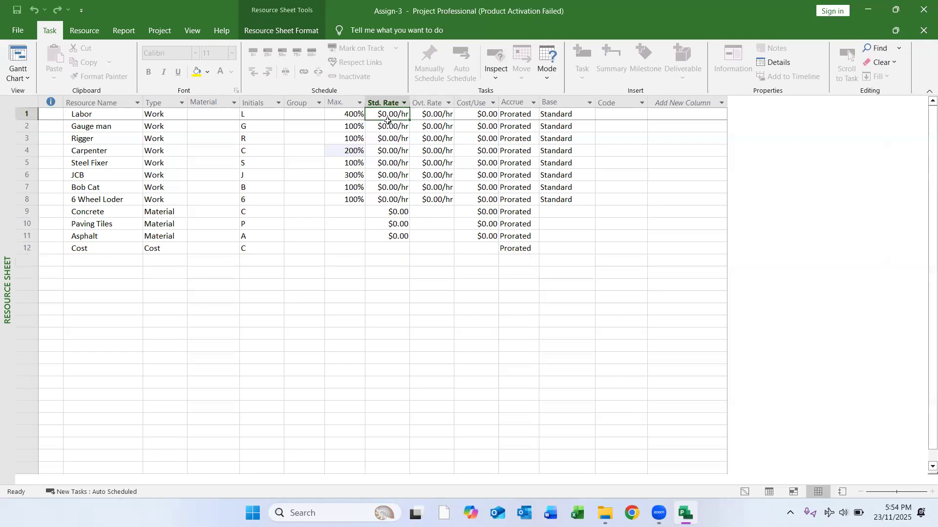
{"action": "left_click_drag", "start_coordinate": [455, 102], "coordinate": [463, 102]}
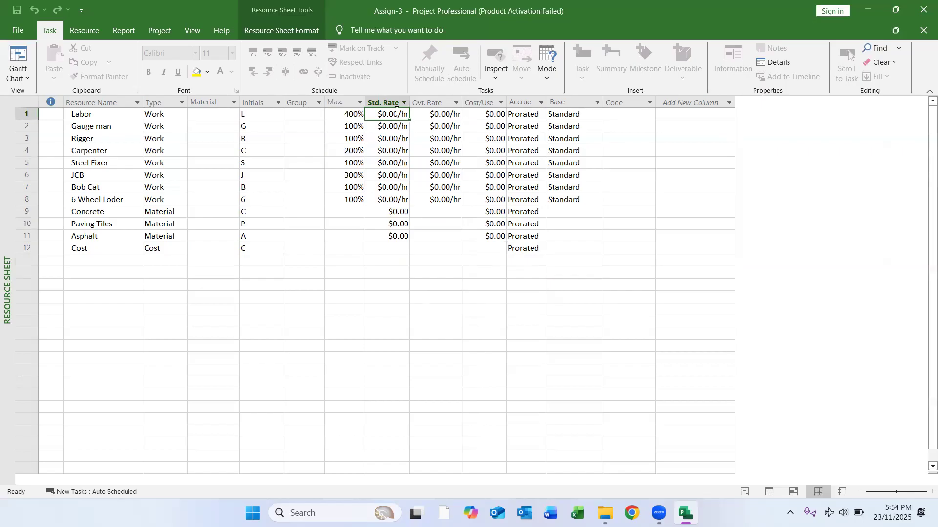
{"action": "left_click_drag", "start_coordinate": [398, 115], "coordinate": [356, 115]}
{"action": "left_click", "coordinate": [377, 116]}
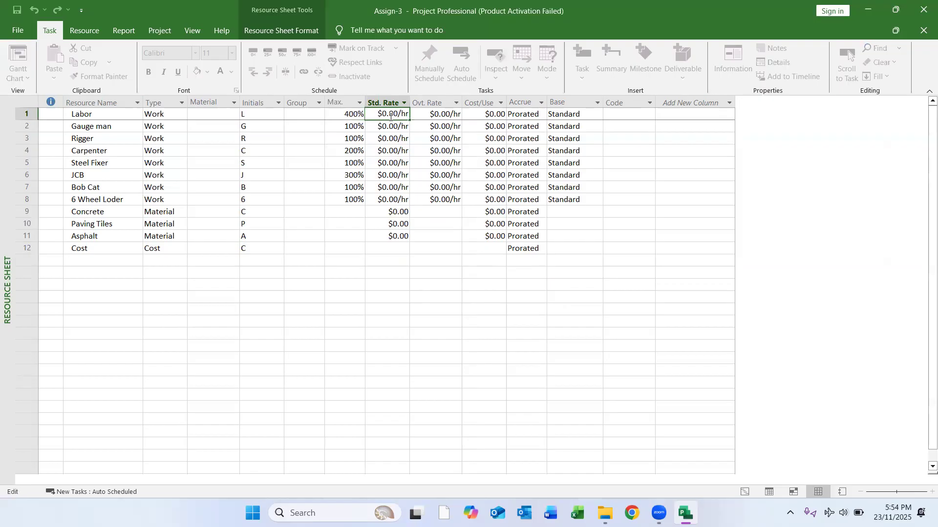
{"action": "left_click_drag", "start_coordinate": [396, 113], "coordinate": [363, 114]}
{"action": "type", "text": "5"}
{"action": "key", "text": "Return"}
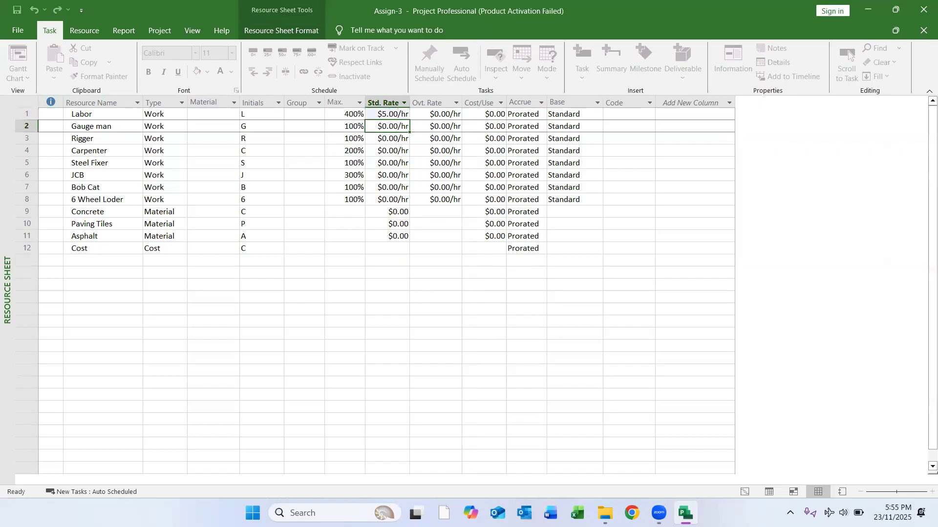
{"action": "type", "text": "6+"}
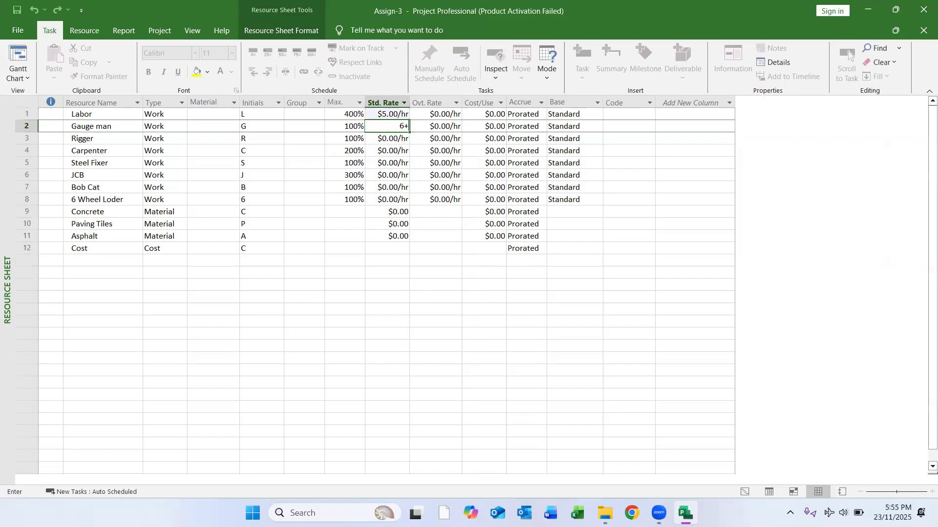
{"action": "key", "text": "Return"}
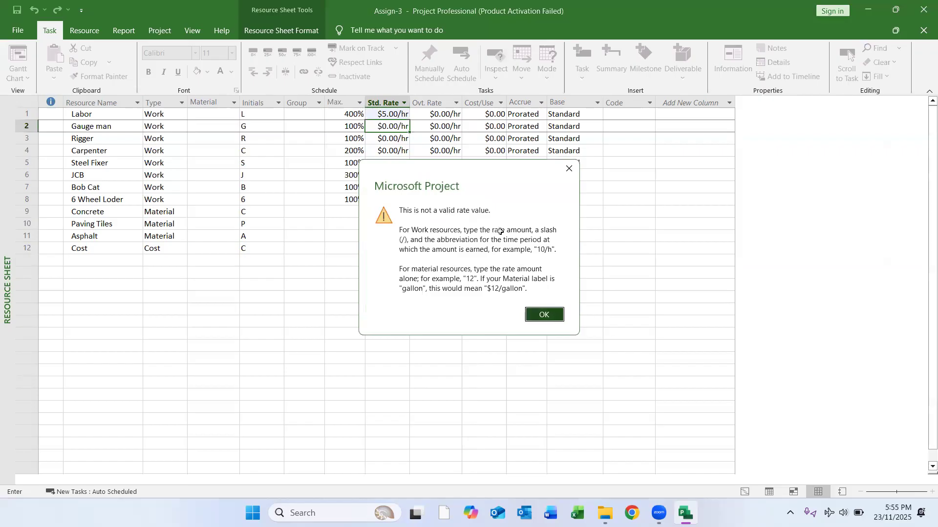
{"action": "left_click", "coordinate": [545, 315]}
{"action": "type", "text": "63"}
{"action": "key", "text": "Return"}
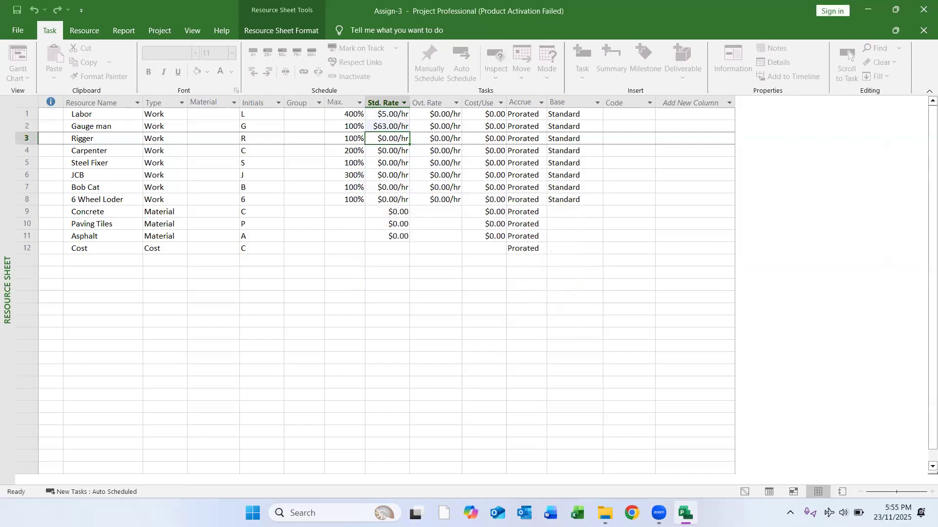
Set the hourly standard rates of Gauge man to $6, Rigger to $8, Carpenter to $9 and Steel Fixer to $6.
{"action": "key", "text": "Up"}
{"action": "type", "text": "6"}
{"action": "key", "text": "Return"}
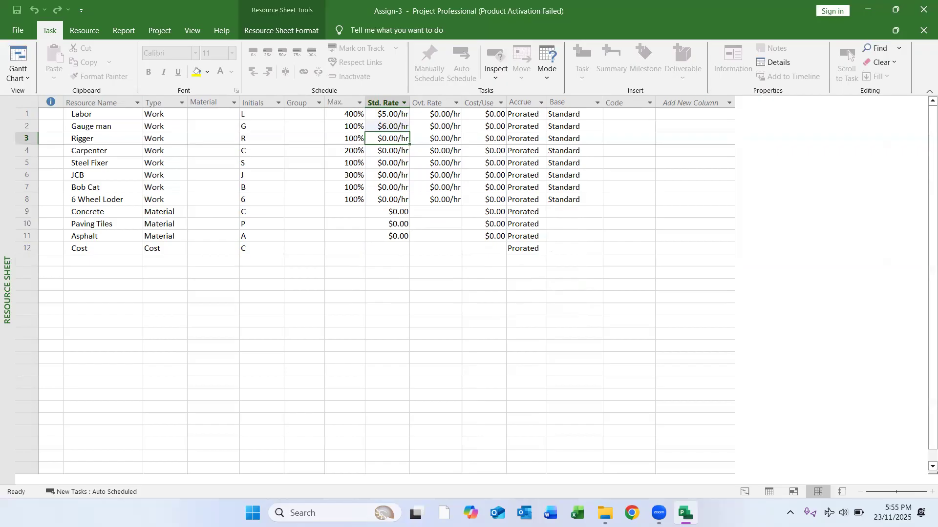
{"action": "type", "text": "8"}
{"action": "key", "text": "Return"}
{"action": "type", "text": "9"}
{"action": "key", "text": "Return"}
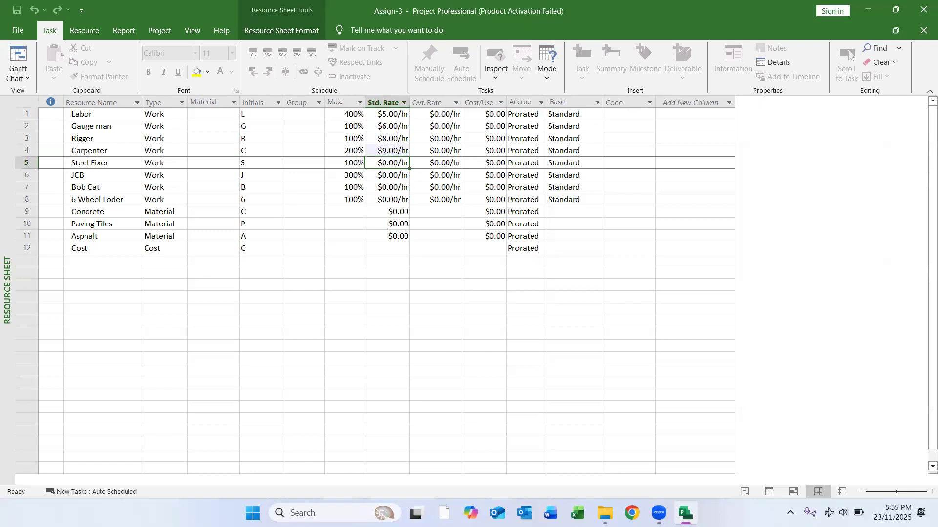
{"action": "type", "text": "6"}
{"action": "key", "text": "Return"}
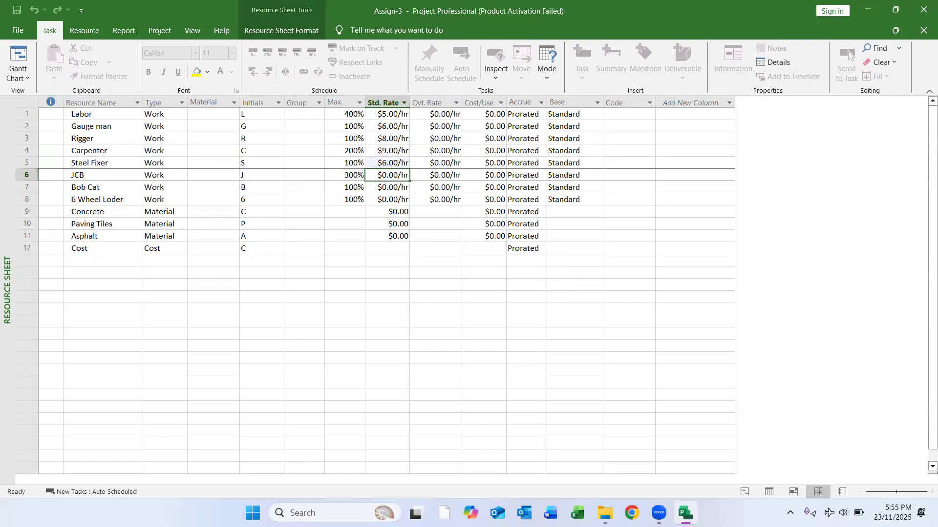
Set the hourly standard rates of JCB to $150, Bob Cat to $100 and 6 Wheel Loder to $160.
{"action": "type", "text": "150"}
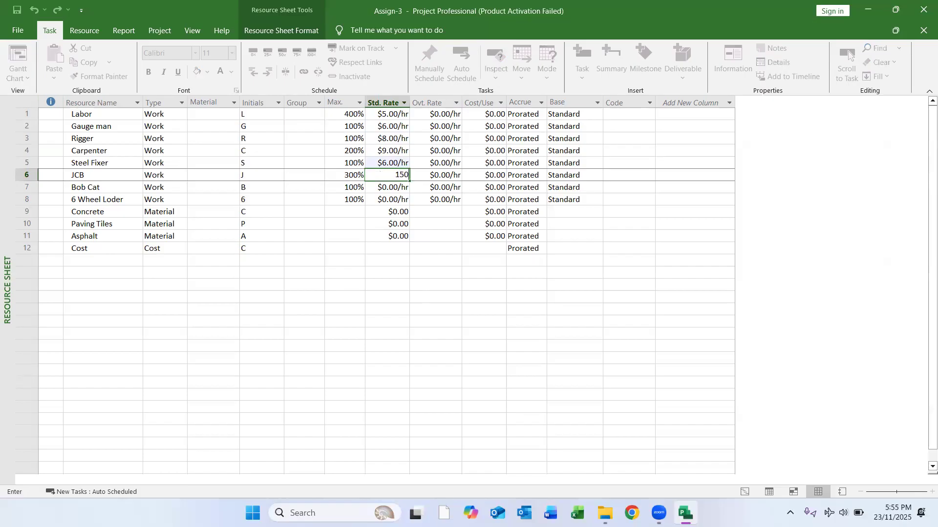
{"action": "key", "text": "Return"}
{"action": "type", "text": "100"}
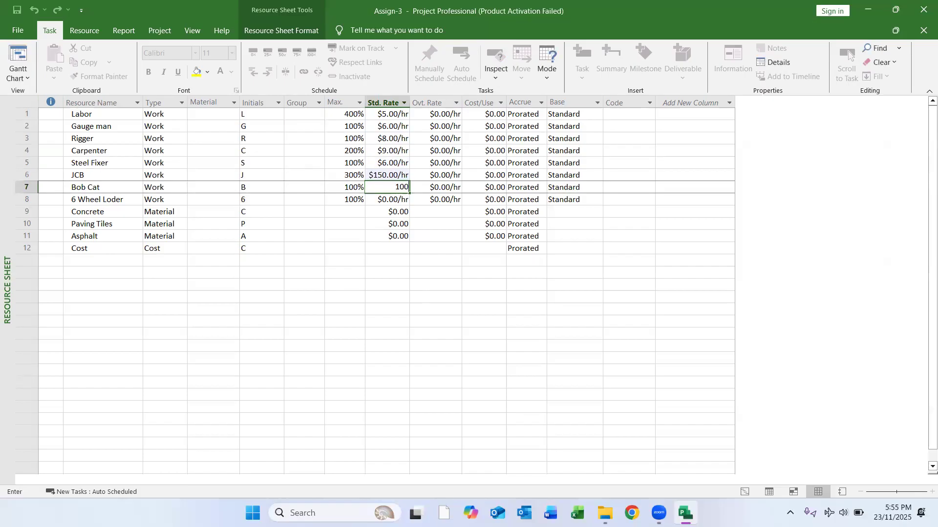
{"action": "key", "text": "Return"}
{"action": "type", "text": "160"}
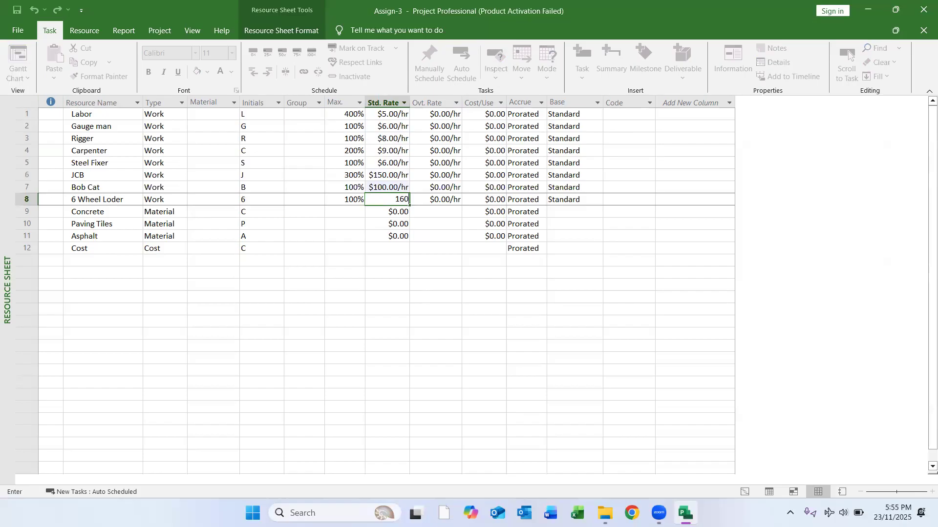
{"action": "key", "text": "Return"}
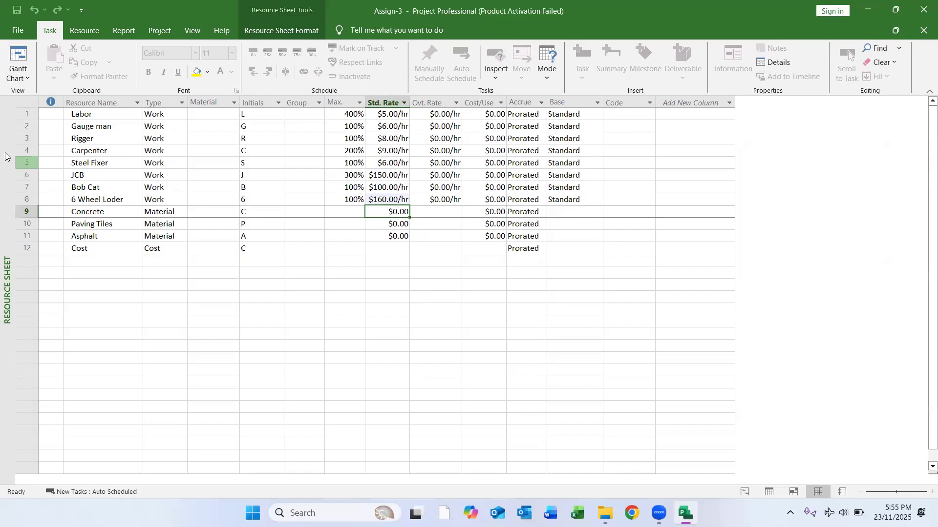
Set the hourly overtime rates of Labor to $5.50, Gauge man to $6.50, Rigger to $8.50, Carpenter to $12 and Steel Fixer to $8.
{"action": "left_click_drag", "start_coordinate": [27, 114], "coordinate": [24, 195]}
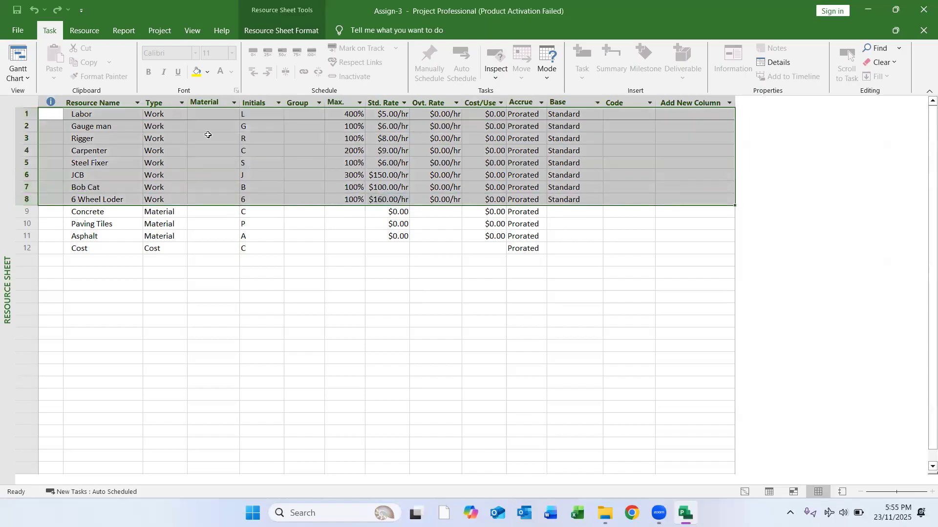
{"action": "left_click", "coordinate": [433, 115]}
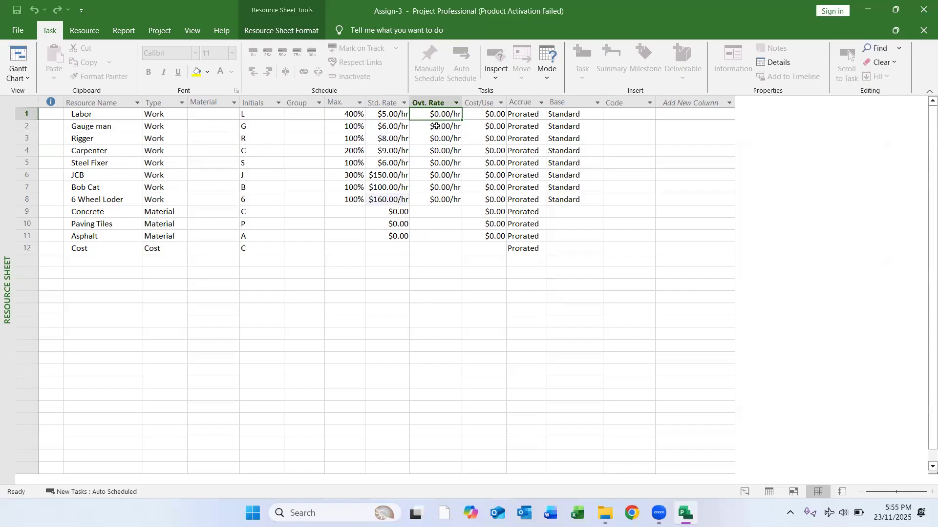
{"action": "type", "text": "5.5"}
{"action": "key", "text": "Return"}
{"action": "type", "text": "6.5"}
{"action": "key", "text": "Return"}
{"action": "type", "text": "8.5"}
{"action": "key", "text": "Return"}
{"action": "type", "text": "12"}
{"action": "key", "text": "Return"}
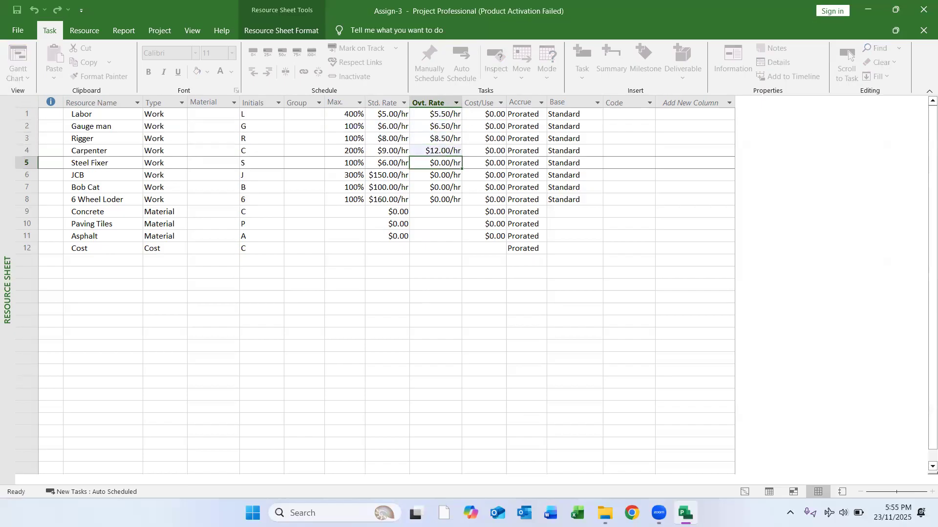
{"action": "type", "text": "8"}
{"action": "key", "text": "Return"}
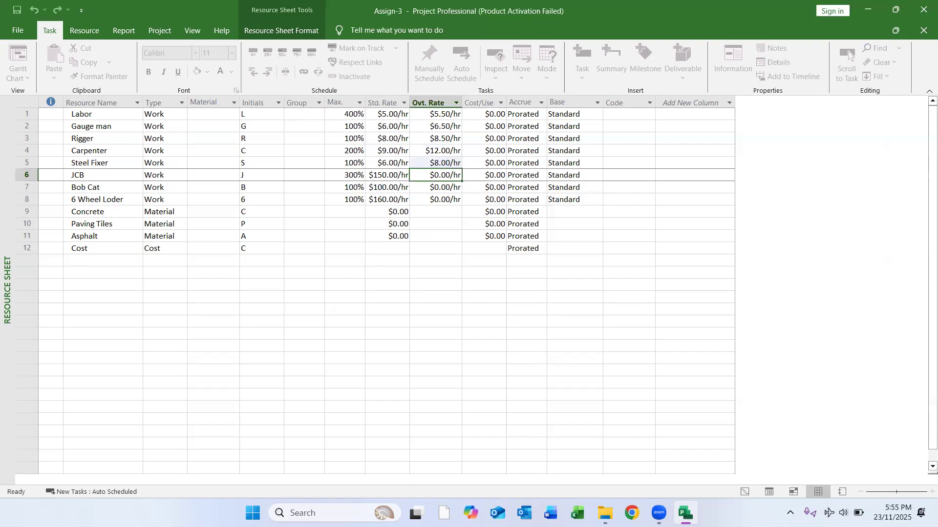
Set the hourly overtime rates of JCB to $160, Bob Cat to $120 and 6 Wheel Loder to $165.
{"action": "type", "text": "160"}
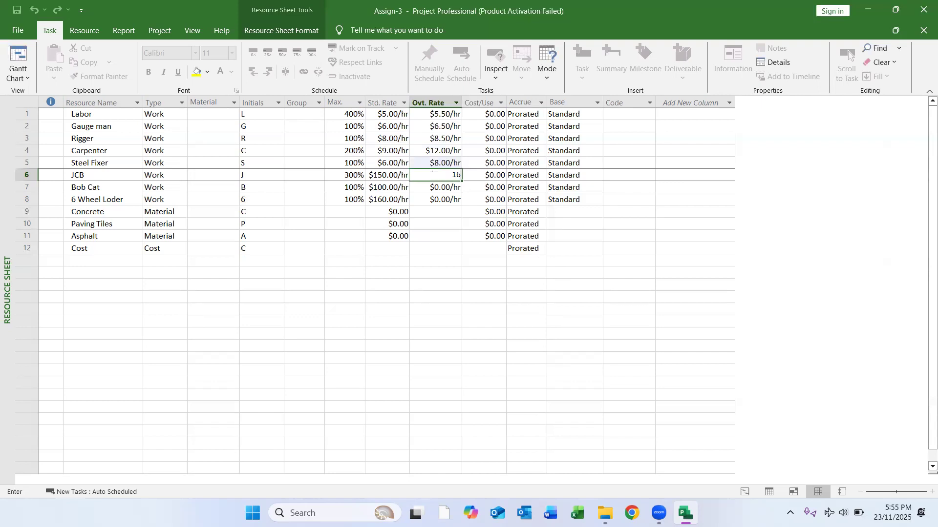
{"action": "key", "text": "Return"}
{"action": "type", "text": "120"}
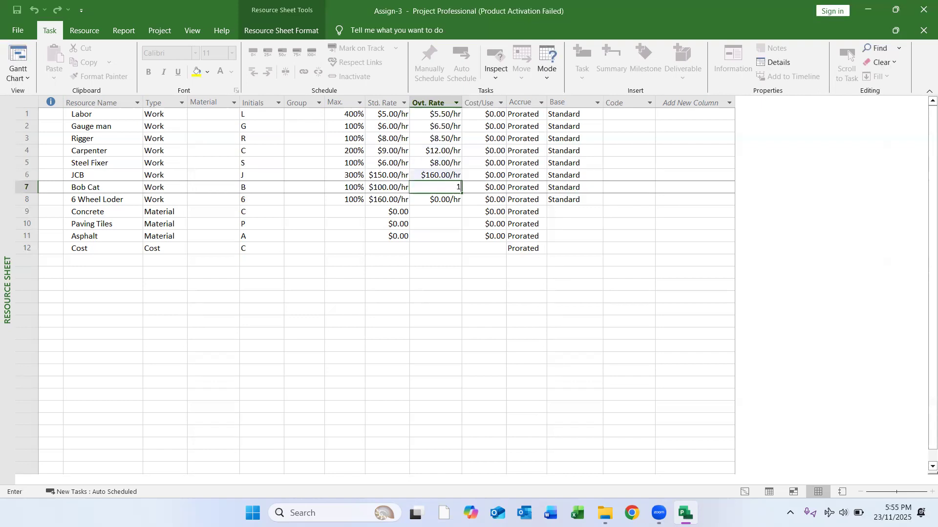
{"action": "key", "text": "Return"}
{"action": "type", "text": "165"}
{"action": "key", "text": "Return"}
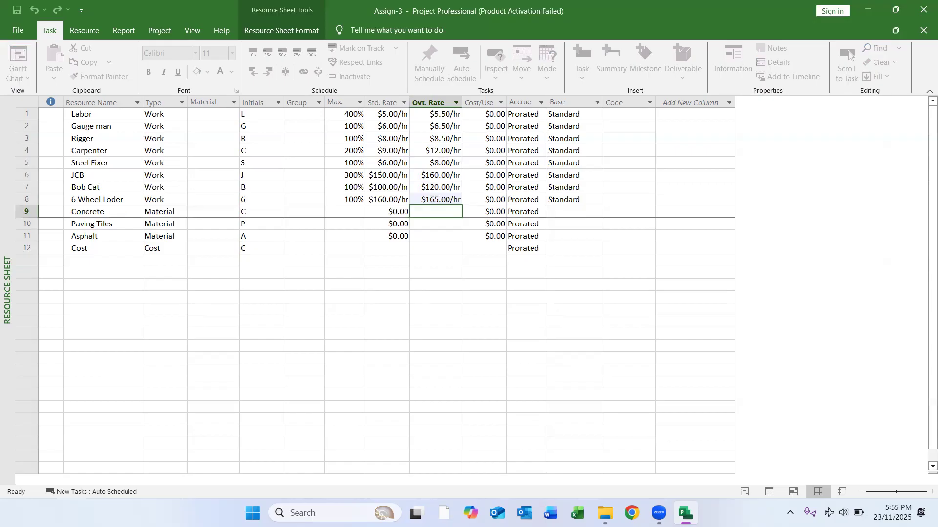
{"action": "left_click", "coordinate": [550, 298]}
Review Labor's cost per use and the available accrual methods, keeping Prorated selected.
{"action": "left_click", "coordinate": [479, 116]}
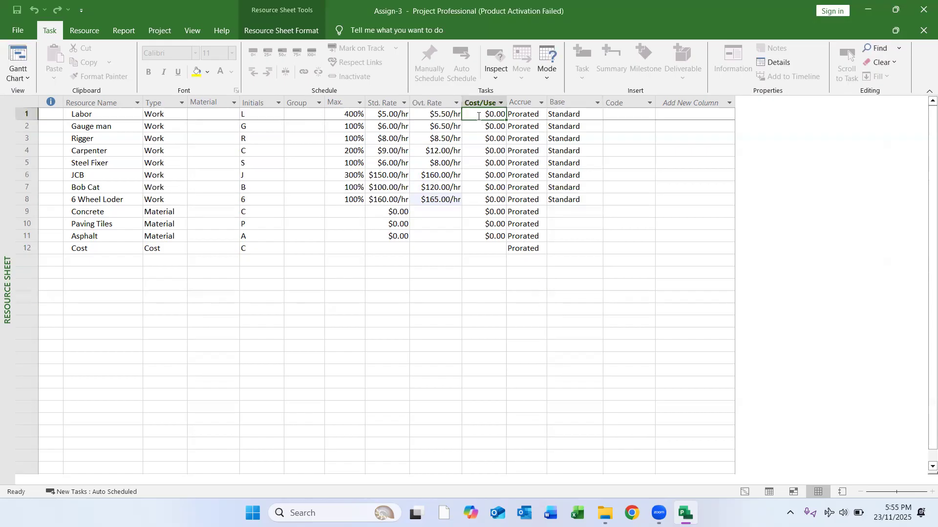
{"action": "left_click", "coordinate": [522, 116]}
{"action": "left_click", "coordinate": [541, 115]}
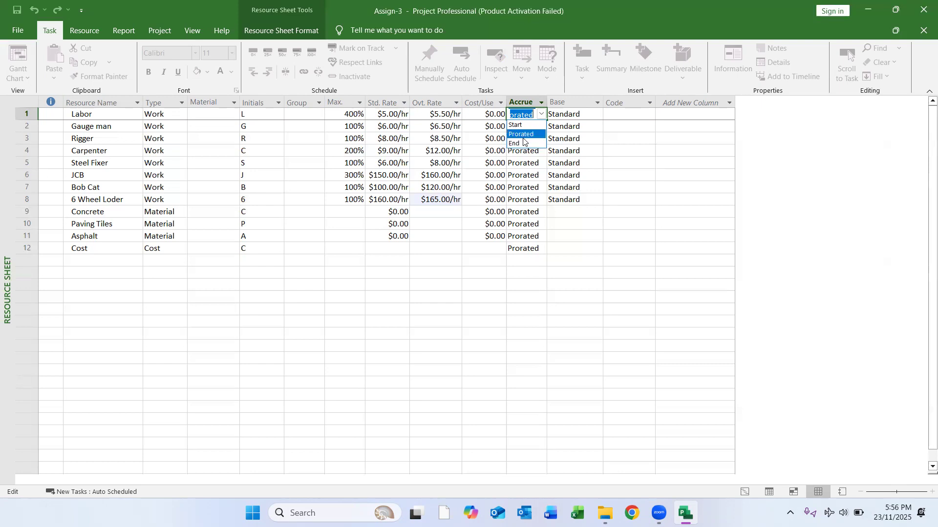
{"action": "left_click", "coordinate": [522, 134]}
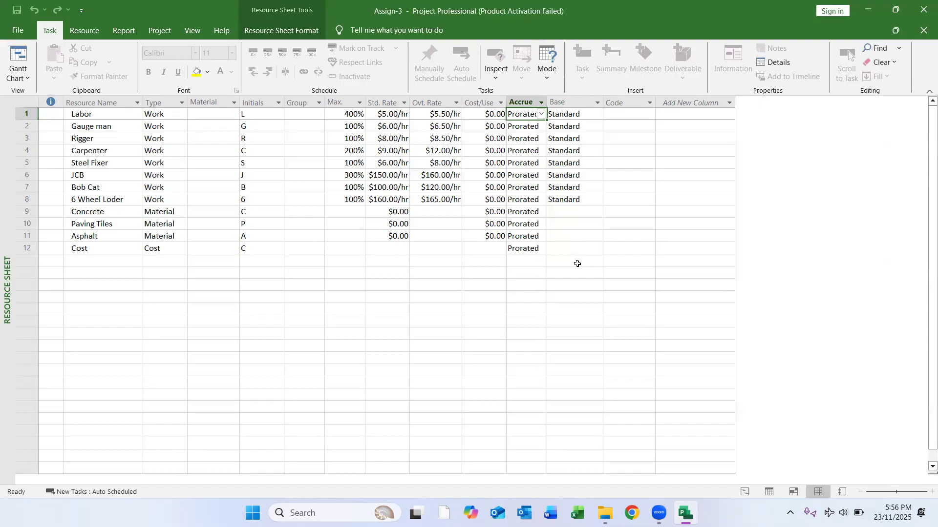
Review the base calendars available for Labor, keeping Standard selected.
{"action": "left_click", "coordinate": [577, 114]}
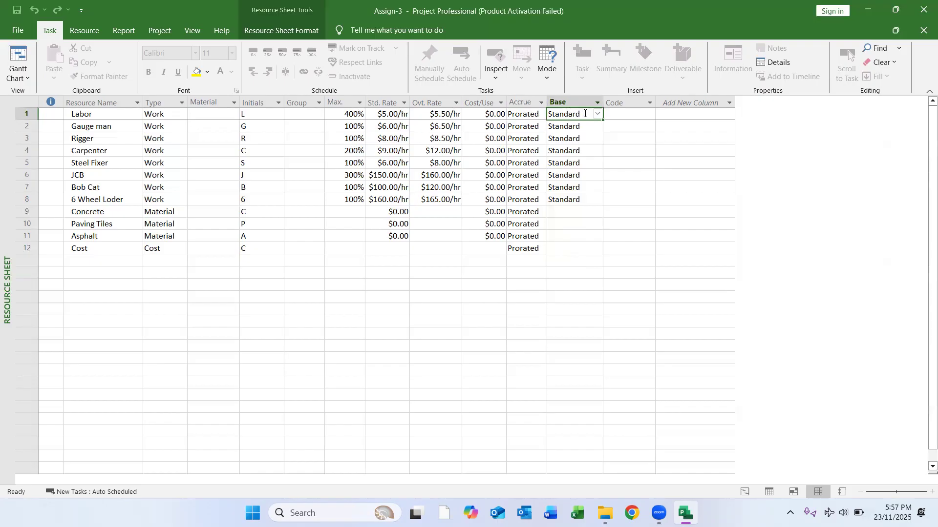
{"action": "left_click", "coordinate": [599, 115]}
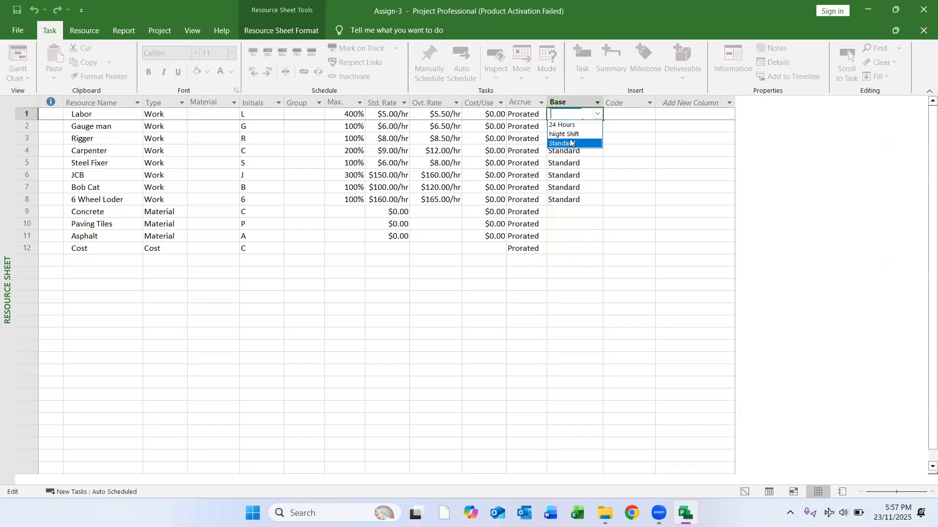
{"action": "left_click", "coordinate": [570, 142]}
{"action": "left_click", "coordinate": [587, 128]}
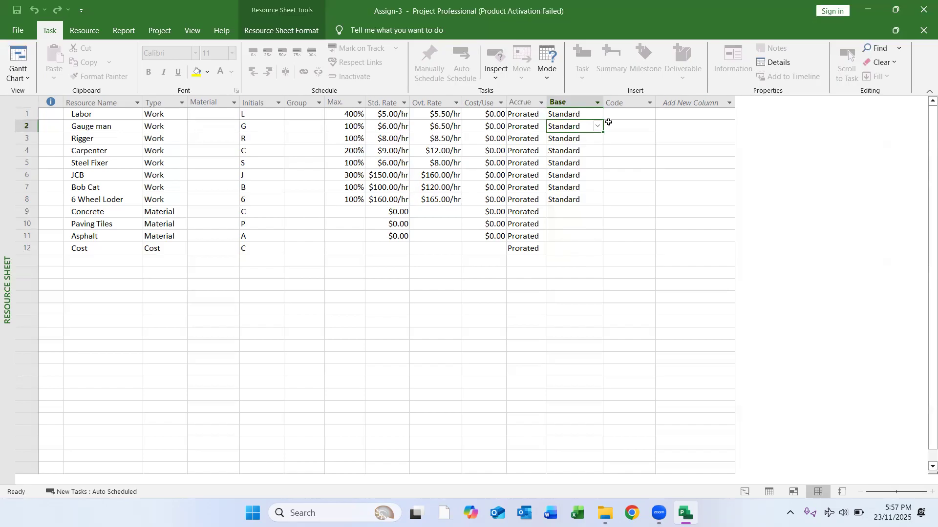
Set the base calendars of Gauge man to Night Shift, Rigger to 24 Hours and Carpenter to Standard.
{"action": "left_click", "coordinate": [598, 128]}
{"action": "left_click", "coordinate": [588, 141]}
{"action": "left_click", "coordinate": [588, 141]}
{"action": "left_click", "coordinate": [598, 139]}
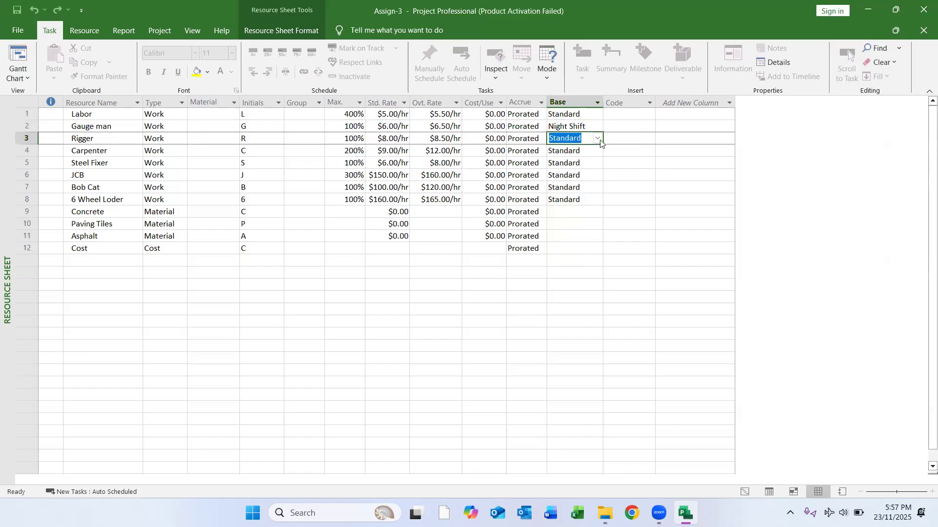
{"action": "left_click", "coordinate": [570, 149]}
{"action": "left_click", "coordinate": [572, 151]}
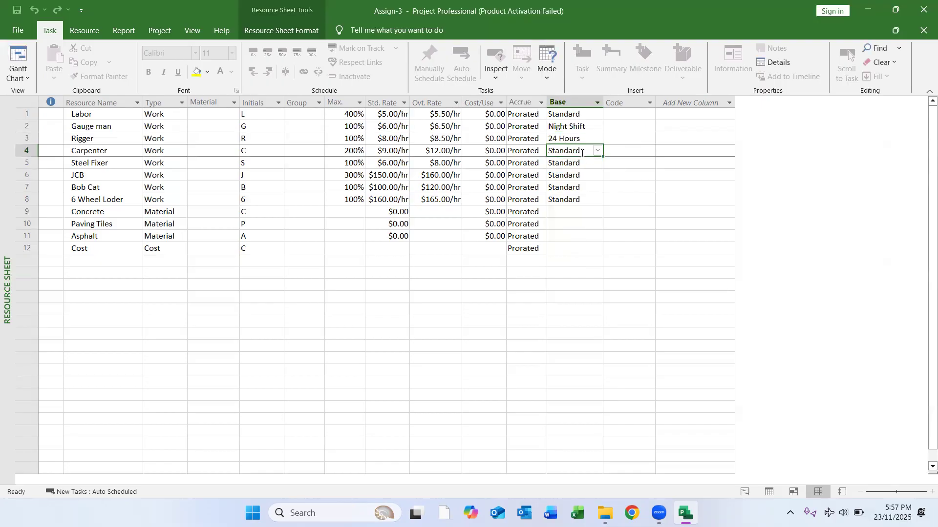
{"action": "left_click", "coordinate": [597, 156]}
{"action": "left_click", "coordinate": [577, 182]}
Review the work and material resource rows, including Concrete's material label, maximum units and standard rate fields.
{"action": "left_click", "coordinate": [25, 115]}
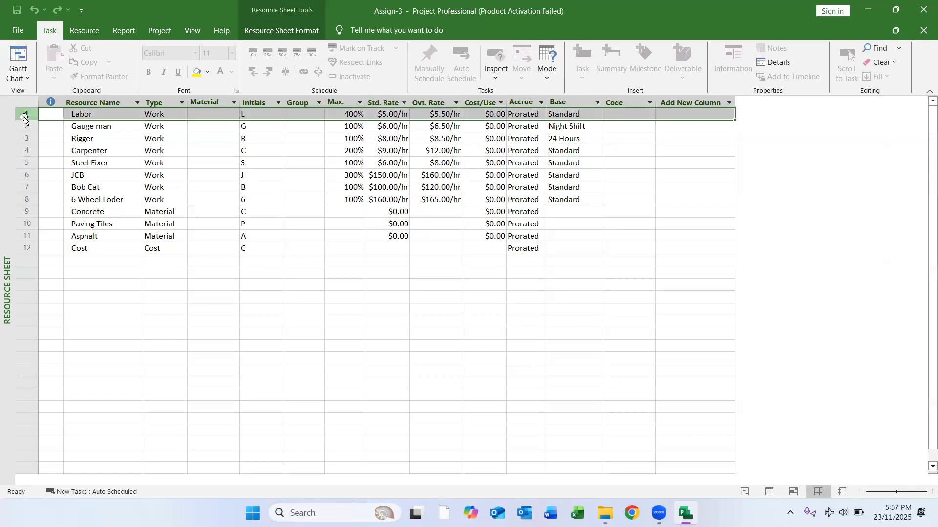
{"action": "left_click", "coordinate": [52, 136]}
{"action": "left_click_drag", "start_coordinate": [26, 114], "coordinate": [19, 198]}
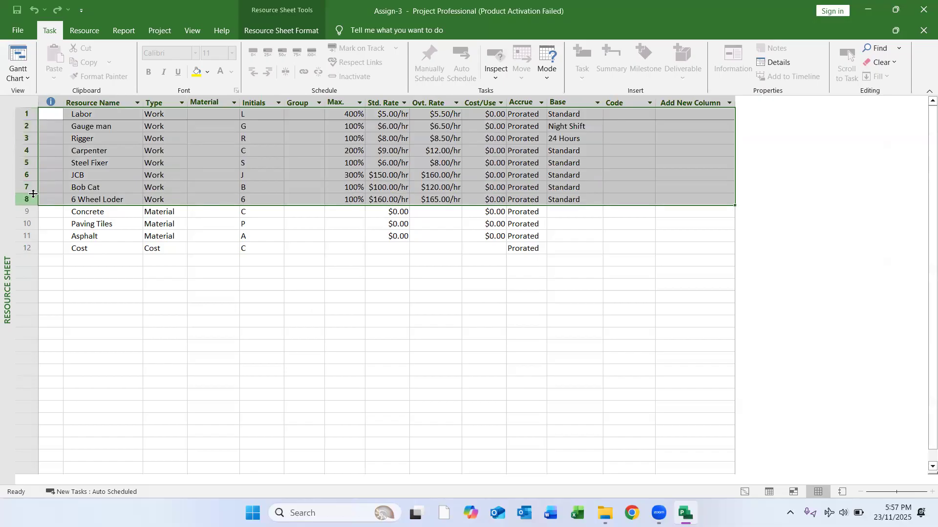
{"action": "left_click_drag", "start_coordinate": [27, 211], "coordinate": [27, 235]}
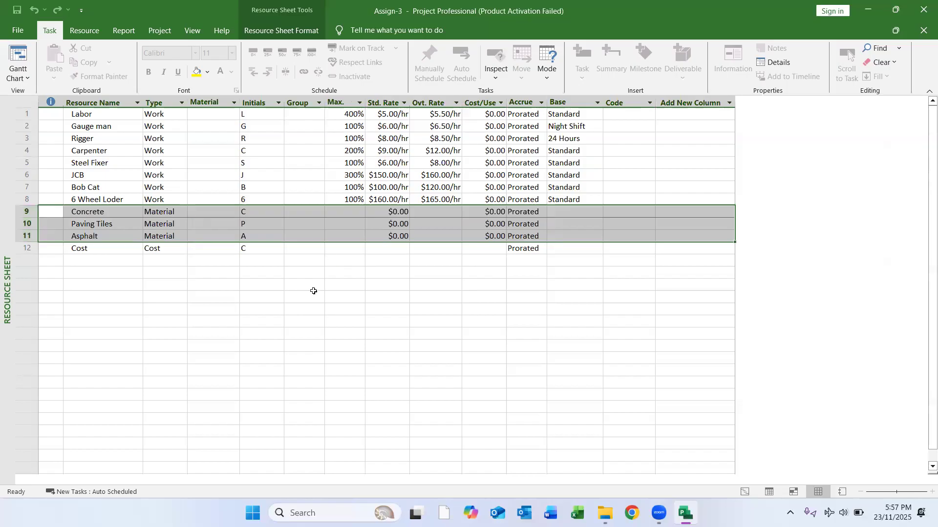
{"action": "left_click", "coordinate": [205, 211]}
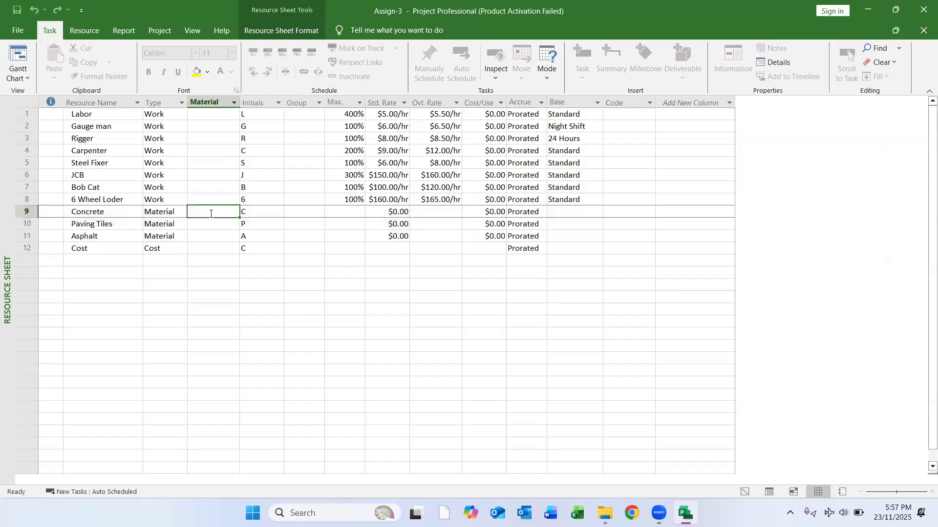
{"action": "left_click", "coordinate": [352, 213]}
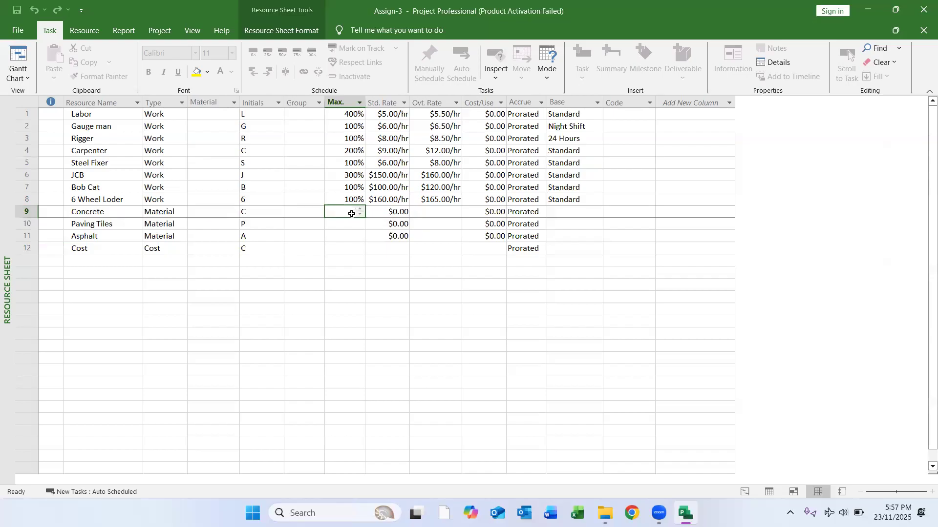
{"action": "left_click", "coordinate": [384, 215]}
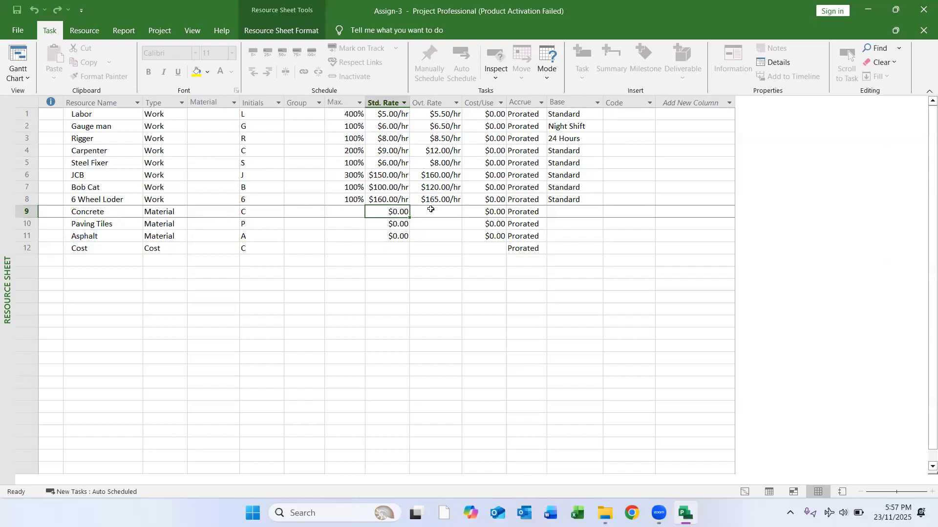
Enter the material labels 44 for Concrete, 250 for Paving Tiles and 330 for Asphalt.
{"action": "left_click", "coordinate": [208, 210]}
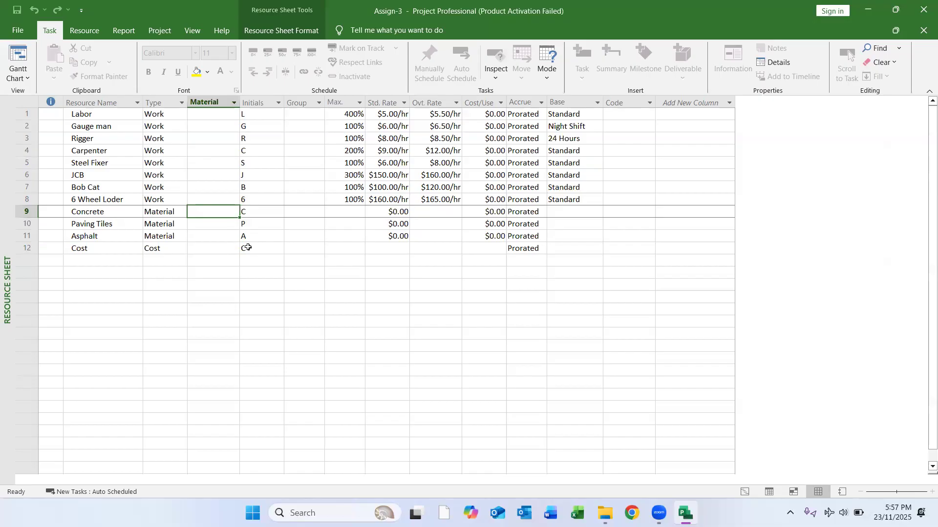
{"action": "type", "text": "130"}
{"action": "key", "text": "BackSpace"}
{"action": "key", "text": "BackSpace"}
{"action": "key", "text": "BackSpace"}
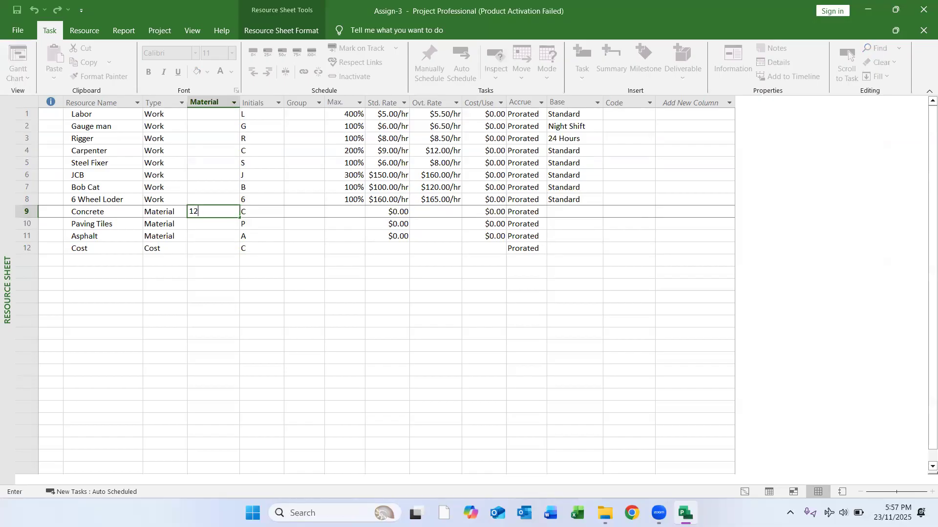
{"action": "type", "text": "44"}
{"action": "key", "text": "Return"}
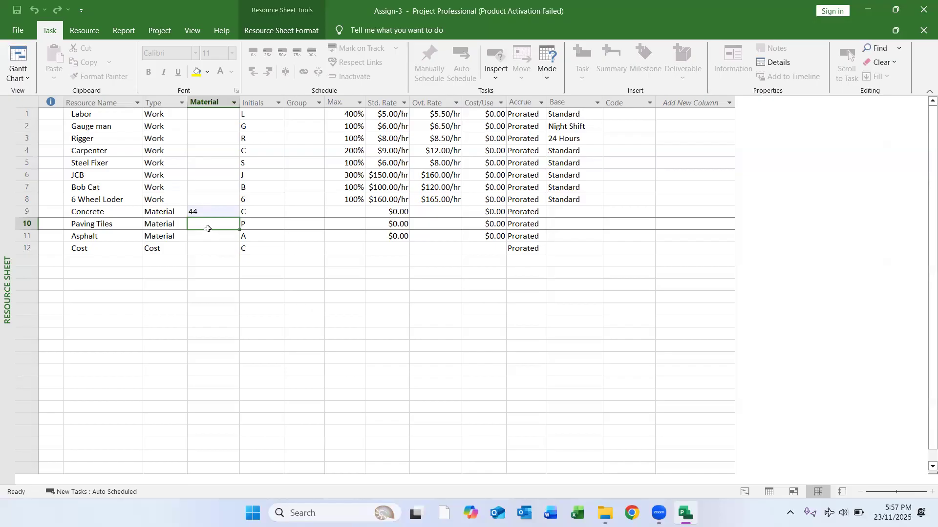
{"action": "type", "text": "250"}
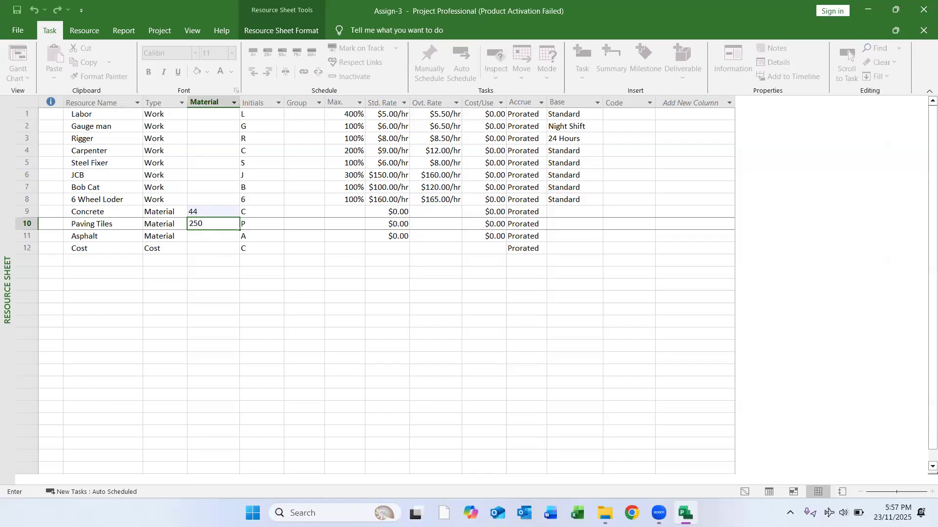
{"action": "key", "text": "Return"}
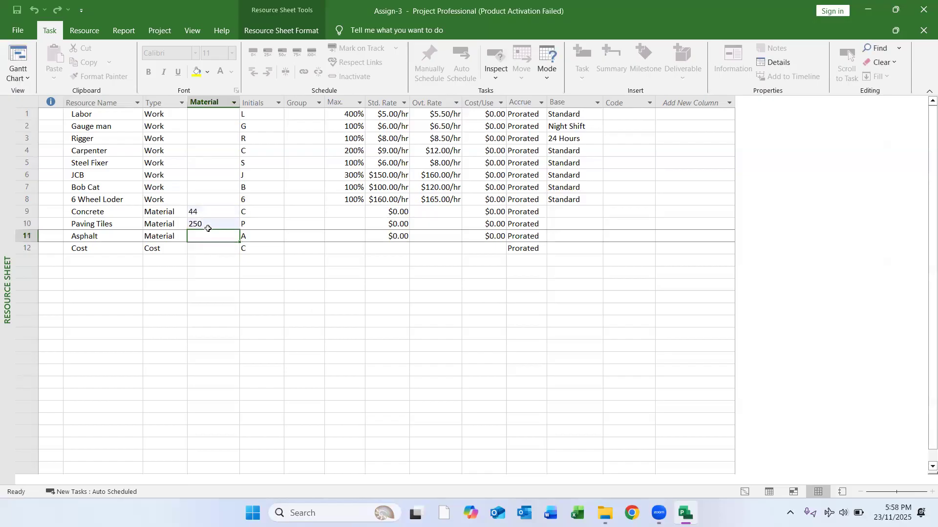
{"action": "type", "text": "330"}
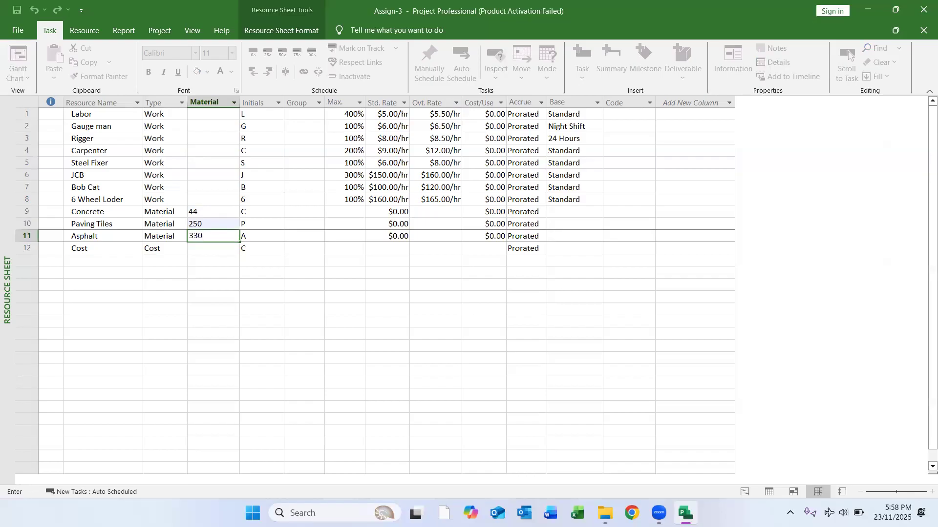
{"action": "key", "text": "Return"}
Set Concrete's code to Kg in its resource information.
{"action": "left_click", "coordinate": [271, 210]}
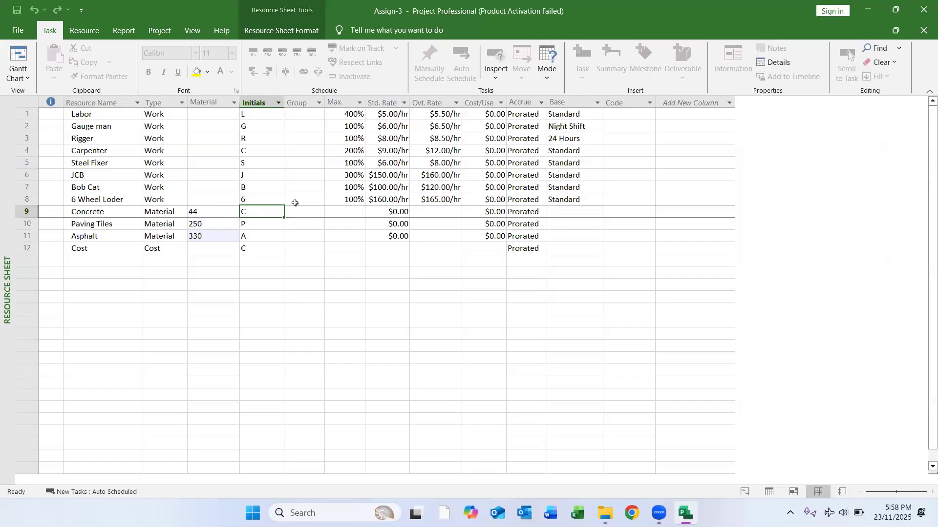
{"action": "left_click", "coordinate": [319, 210]}
{"action": "left_click", "coordinate": [335, 212]}
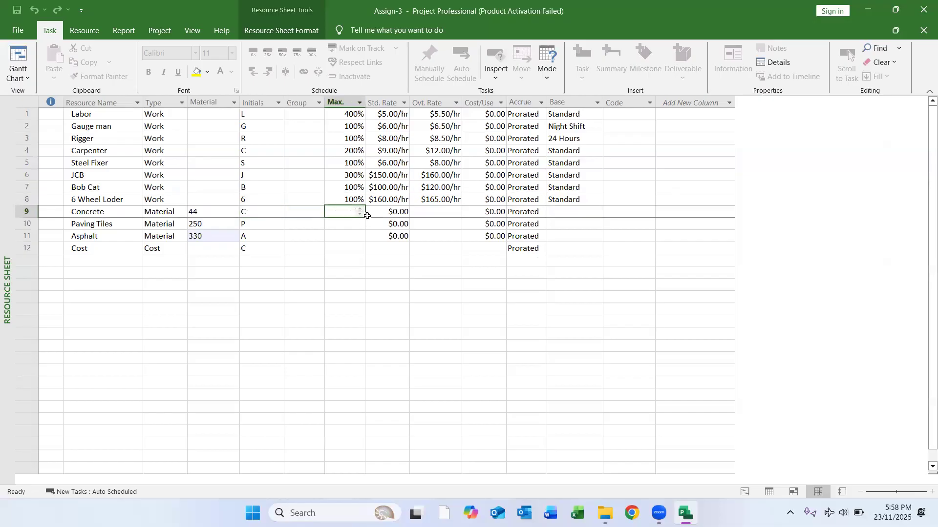
{"action": "left_click", "coordinate": [628, 215]}
{"action": "double_click", "coordinate": [628, 215]}
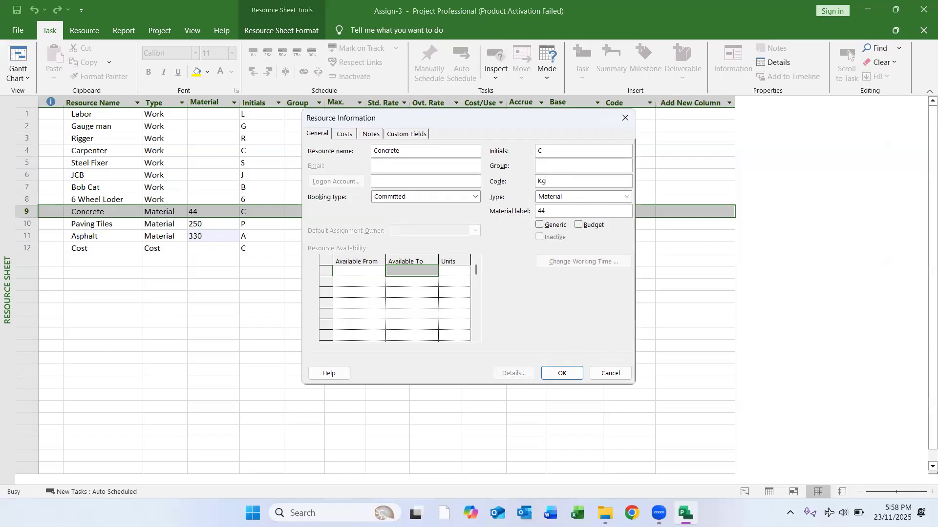
{"action": "type", "text": "Kg"}
{"action": "left_click", "coordinate": [563, 374]}
{"action": "left_click", "coordinate": [585, 346]}
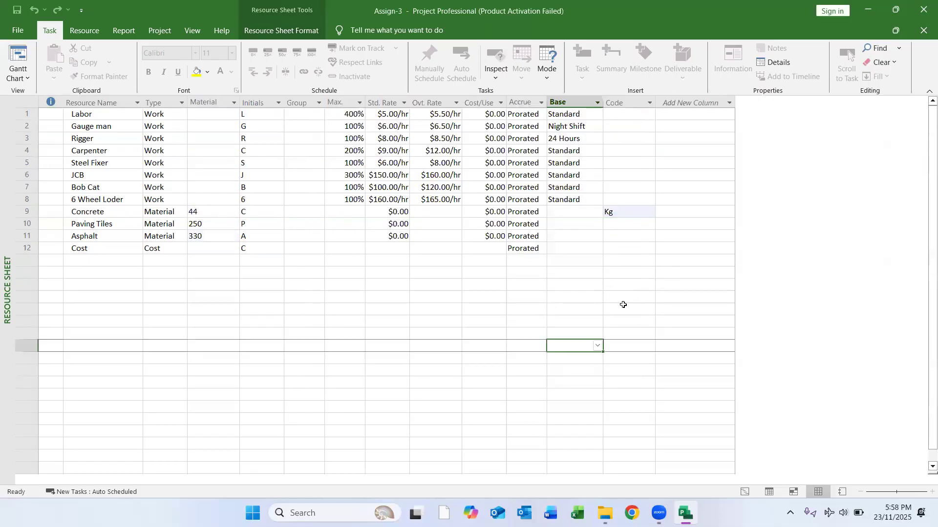
Enter the code M2 for Paving Tiles and M3 for Asphalt.
{"action": "left_click", "coordinate": [615, 225]}
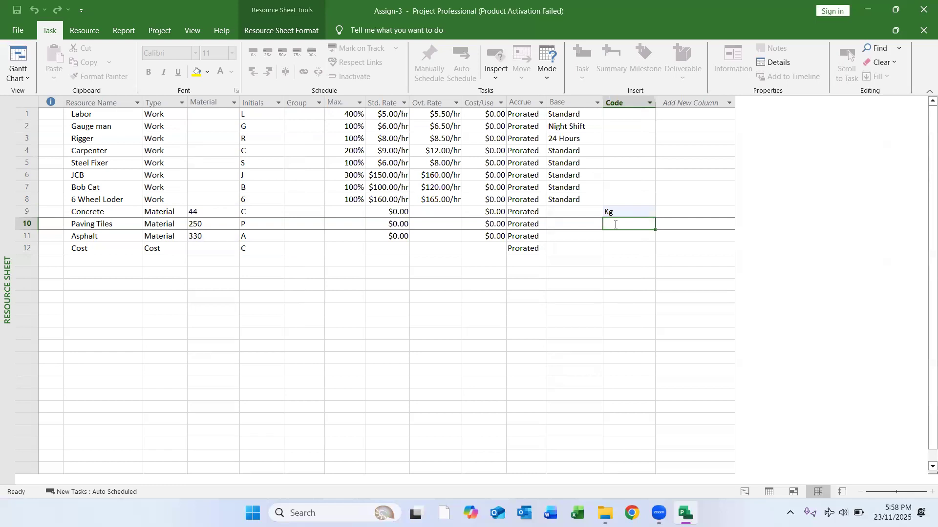
{"action": "type", "text": "M3"}
{"action": "key", "text": "Return"}
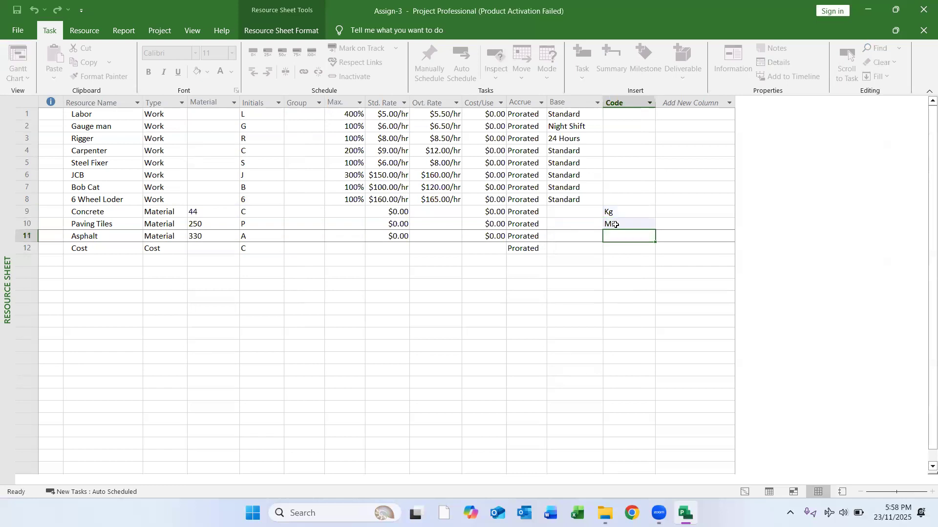
{"action": "type", "text": "M3"}
{"action": "key", "text": "Return"}
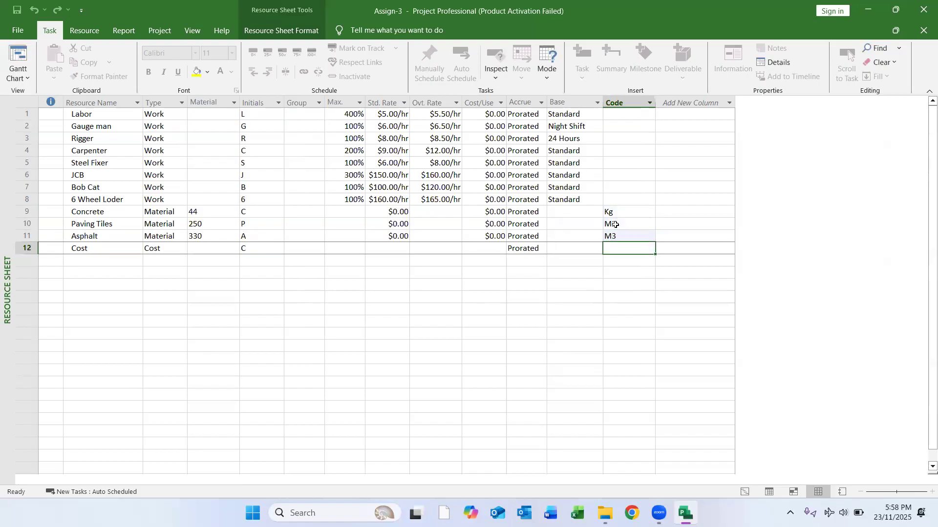
{"action": "left_click", "coordinate": [640, 306]}
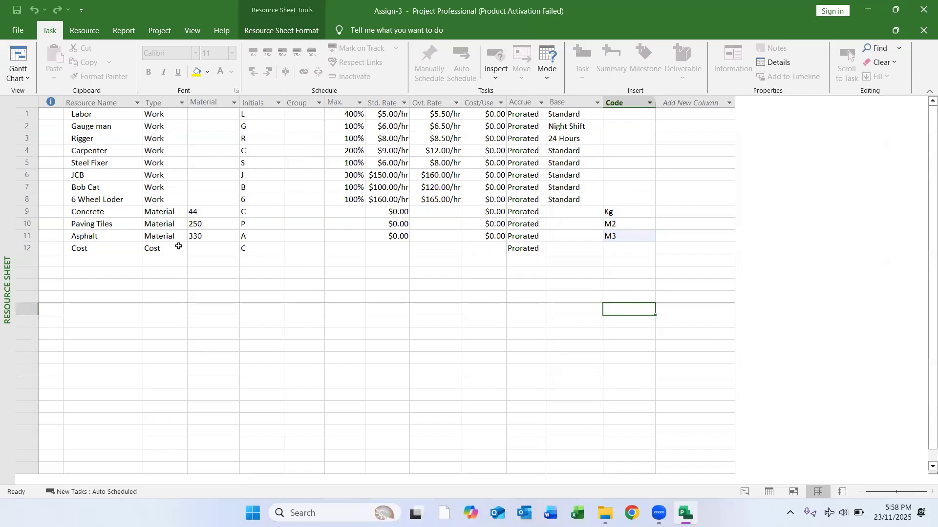
Review the Cost resource's row, including its type, initials and overtime rate fields.
{"action": "left_click", "coordinate": [153, 250]}
{"action": "left_click", "coordinate": [246, 251]}
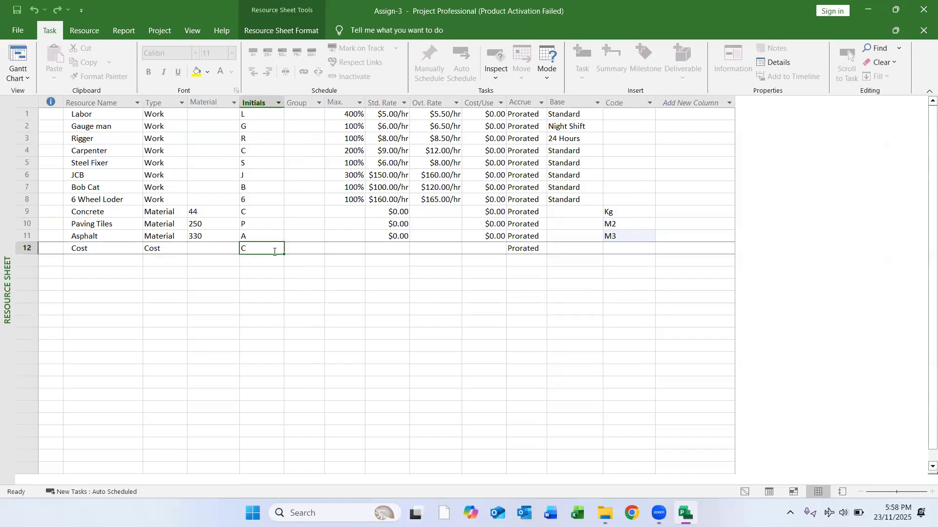
{"action": "left_click", "coordinate": [272, 276]}
{"action": "left_click", "coordinate": [259, 250]}
{"action": "left_click", "coordinate": [27, 248]}
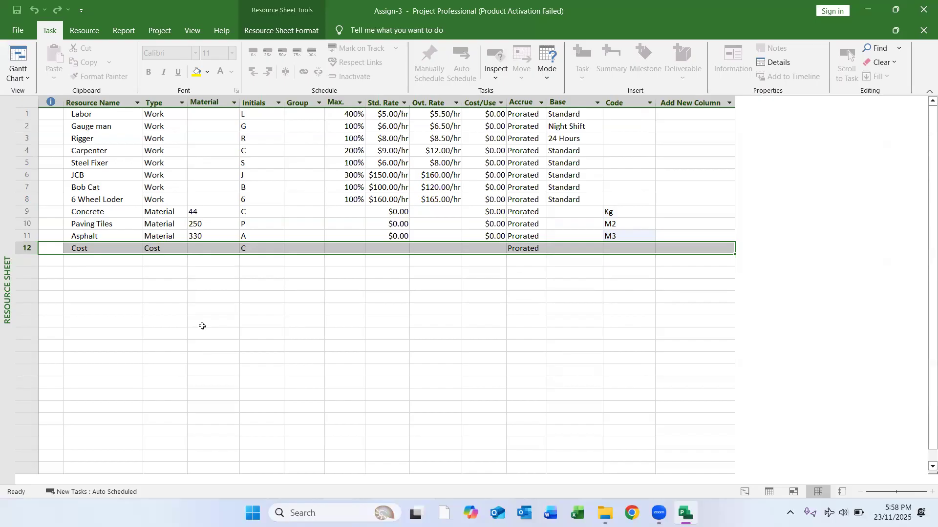
{"action": "left_click", "coordinate": [429, 248]}
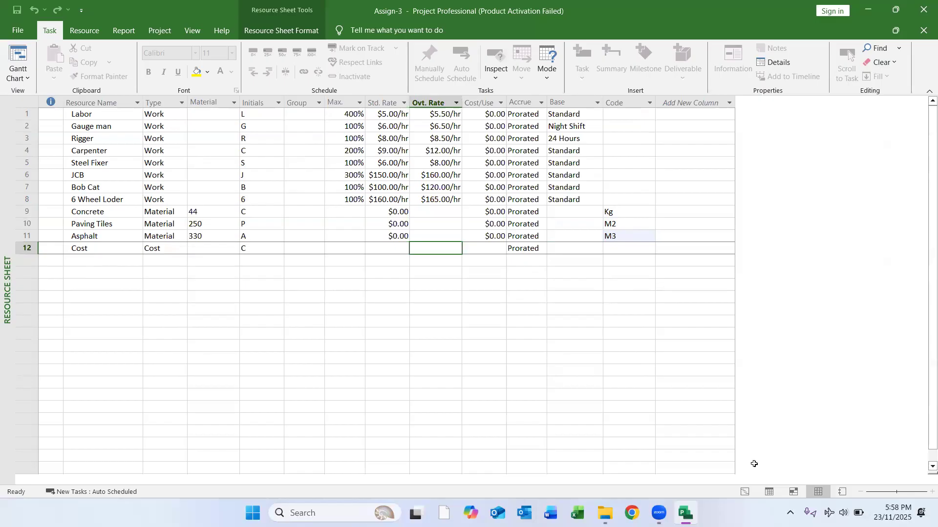
Display the Gantt Chart view and widen the task table and its Resource Names column.
{"action": "left_click", "coordinate": [745, 492]}
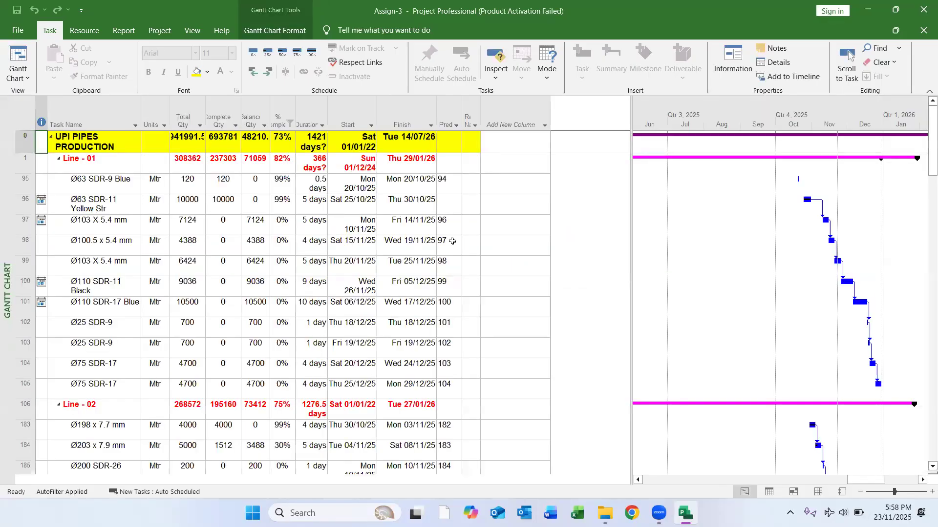
{"action": "left_click_drag", "start_coordinate": [632, 197], "coordinate": [732, 198]}
{"action": "left_click_drag", "start_coordinate": [479, 116], "coordinate": [543, 115]}
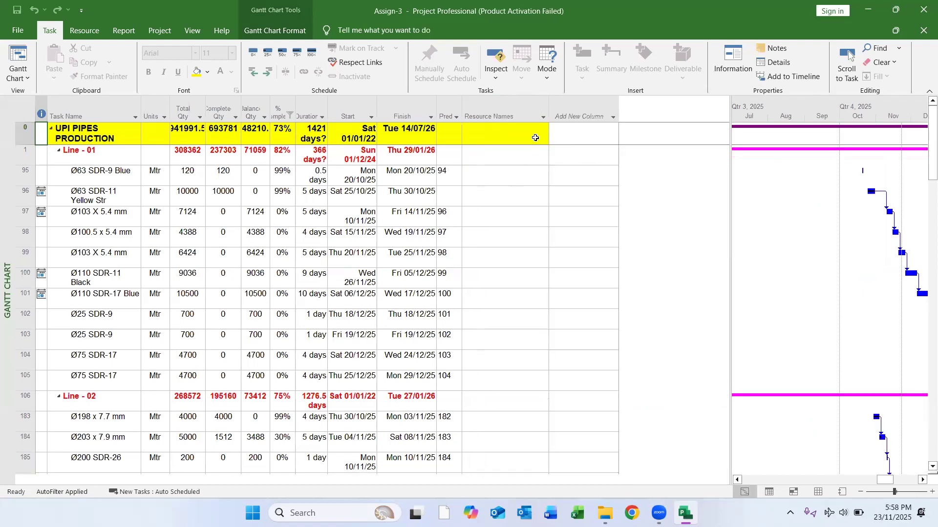
Assign 6 Wheel Loder, Asphalt, JCB and Steel Fixer to task 95, Ø63 SDR-9 Blue, and widen the Resource Names column further.
{"action": "left_click", "coordinate": [537, 139]}
{"action": "left_click", "coordinate": [537, 178]}
{"action": "left_click", "coordinate": [543, 176]}
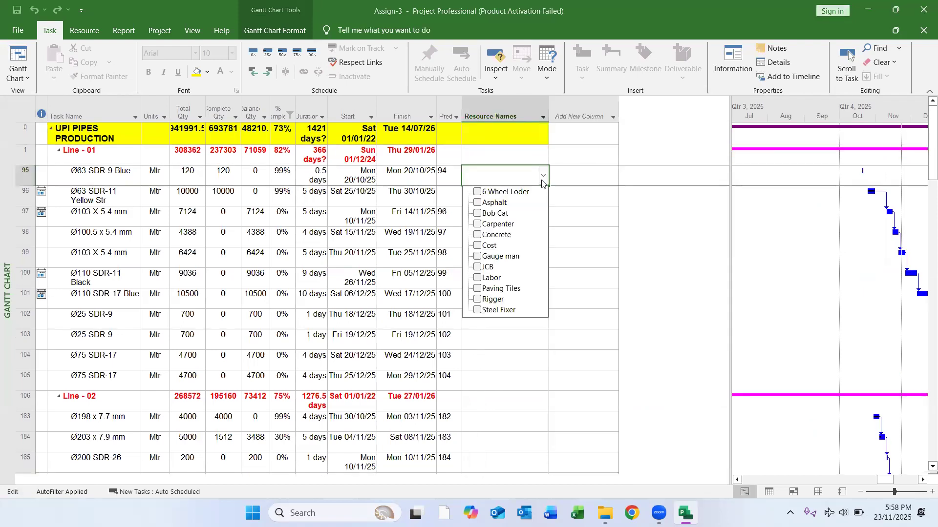
{"action": "left_click", "coordinate": [495, 191]}
{"action": "left_click", "coordinate": [495, 202]}
{"action": "left_click", "coordinate": [494, 310]}
{"action": "left_click", "coordinate": [488, 268]}
{"action": "left_click", "coordinate": [565, 276]}
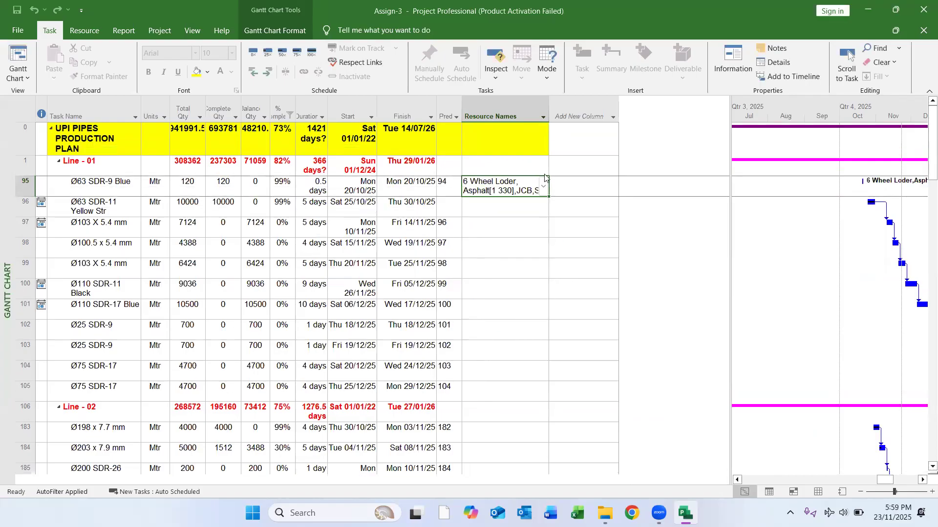
{"action": "left_click_drag", "start_coordinate": [548, 111], "coordinate": [606, 111]}
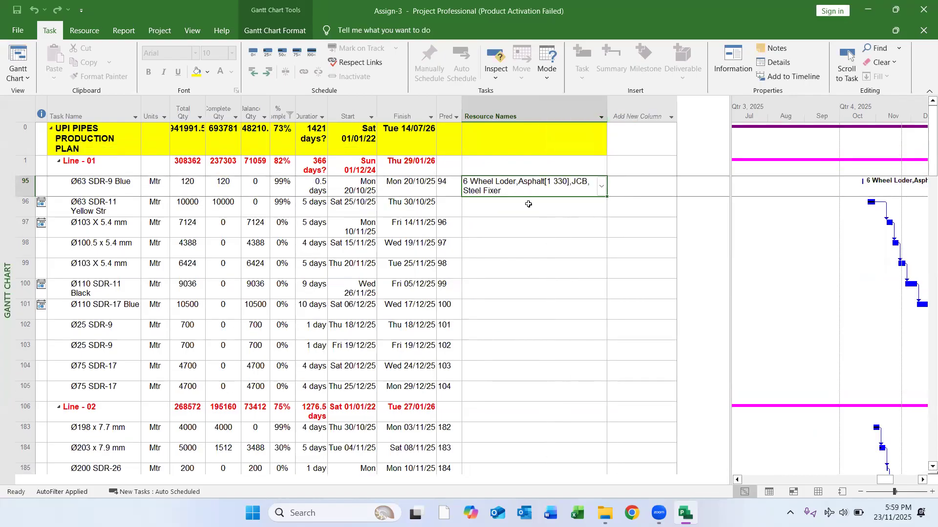
Assign Concrete to task 96, Ø63 SDR-11 Yellow Str, and Steel Fixer to task 97, Ø103 X 5.4 mm.
{"action": "left_click", "coordinate": [567, 205]}
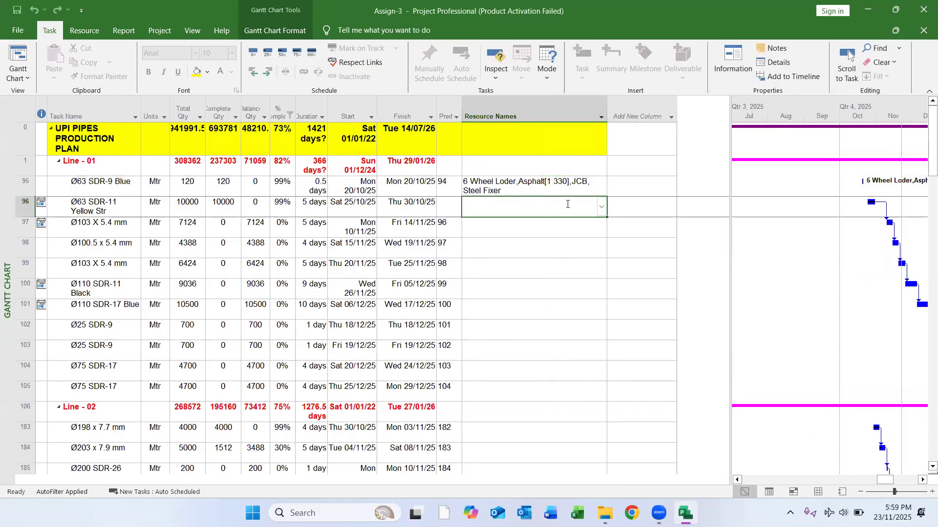
{"action": "left_click", "coordinate": [596, 213]}
{"action": "left_click", "coordinate": [522, 268]}
{"action": "left_click", "coordinate": [607, 318]}
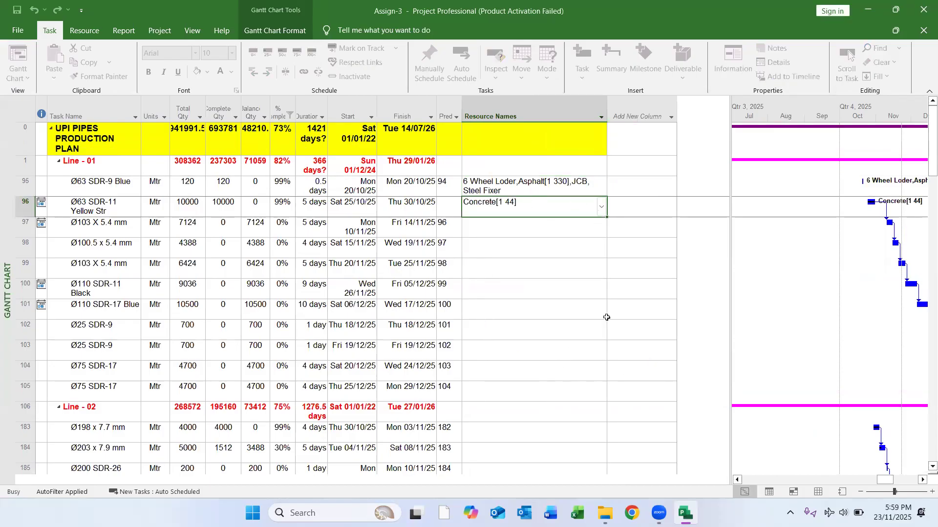
{"action": "left_click", "coordinate": [551, 232]}
{"action": "left_click", "coordinate": [601, 227]}
{"action": "left_click", "coordinate": [503, 362]}
{"action": "left_click", "coordinate": [601, 439]}
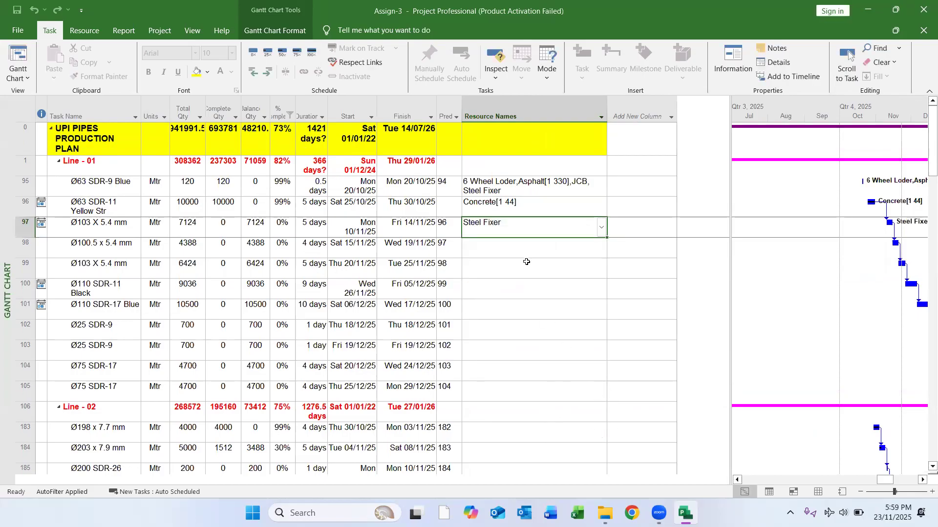
Assign the Cost resource to task 98, Ø100.5 x 5.4 mm.
{"action": "left_click", "coordinate": [566, 245]}
{"action": "left_click", "coordinate": [601, 248]}
{"action": "left_click", "coordinate": [477, 318]}
{"action": "key", "text": "Return"}
Assign Concrete and Cost to task 99, Ø103 X 5.4 mm.
{"action": "left_click", "coordinate": [529, 261]}
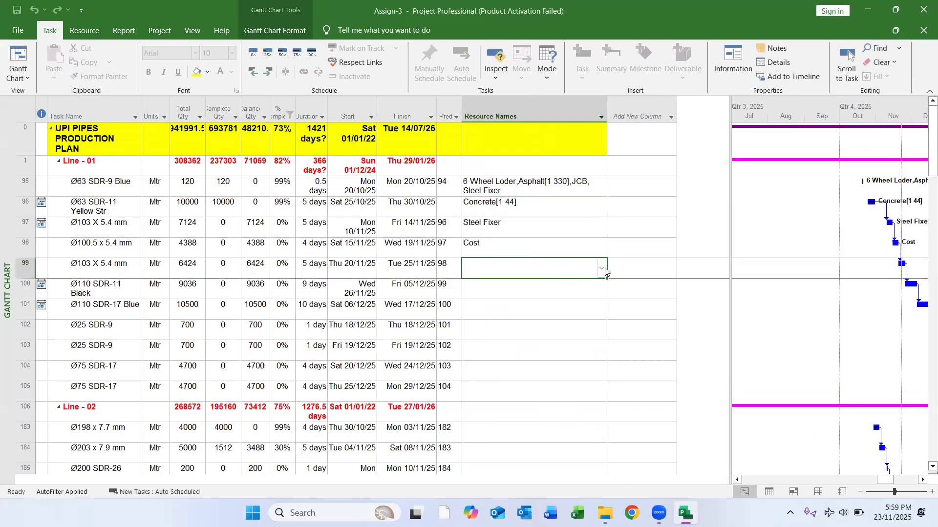
{"action": "left_click", "coordinate": [601, 269]}
{"action": "left_click", "coordinate": [508, 328]}
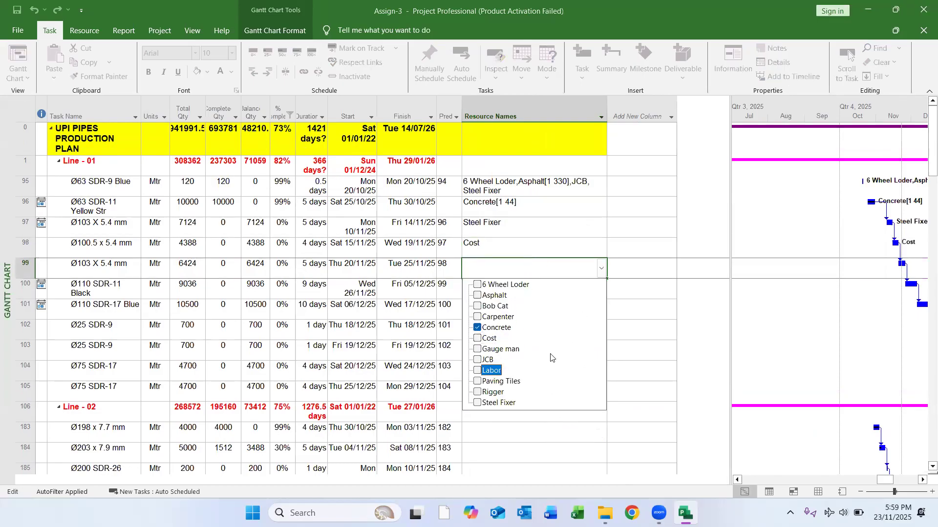
{"action": "left_click", "coordinate": [513, 340]}
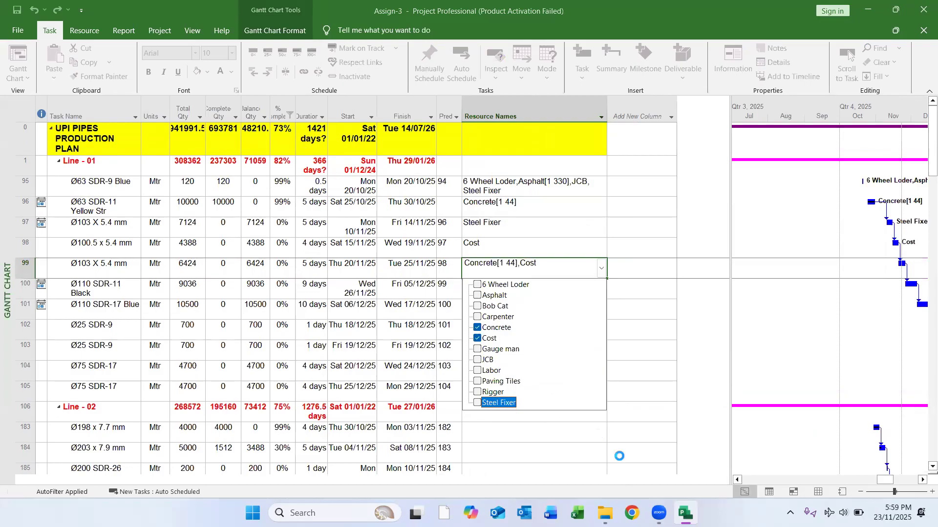
{"action": "key", "text": "Return"}
Assign Cost to task 100, Ø110 SDR-11 Black, and Gauge man to task 101, Ø110 SDR-17 Blue.
{"action": "left_click", "coordinate": [578, 289]}
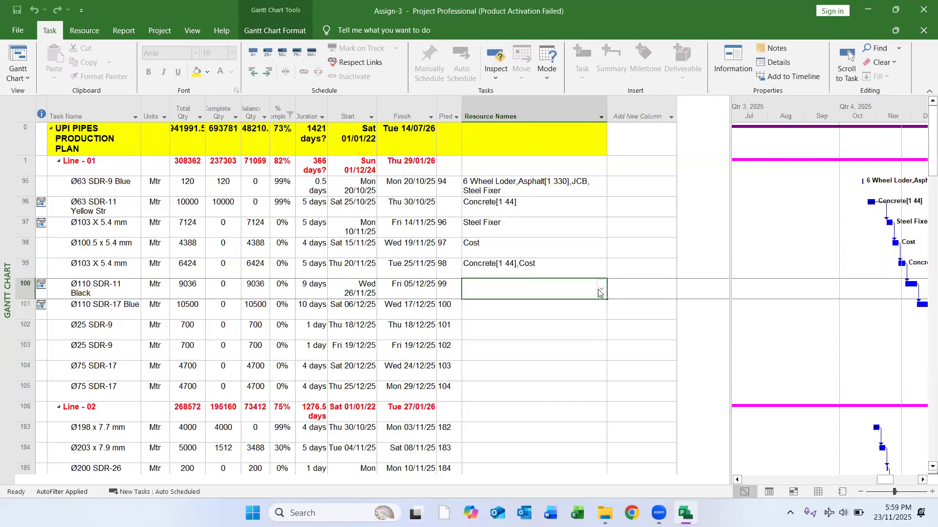
{"action": "left_click", "coordinate": [600, 292]}
{"action": "left_click", "coordinate": [537, 370]}
{"action": "key", "text": "Return"}
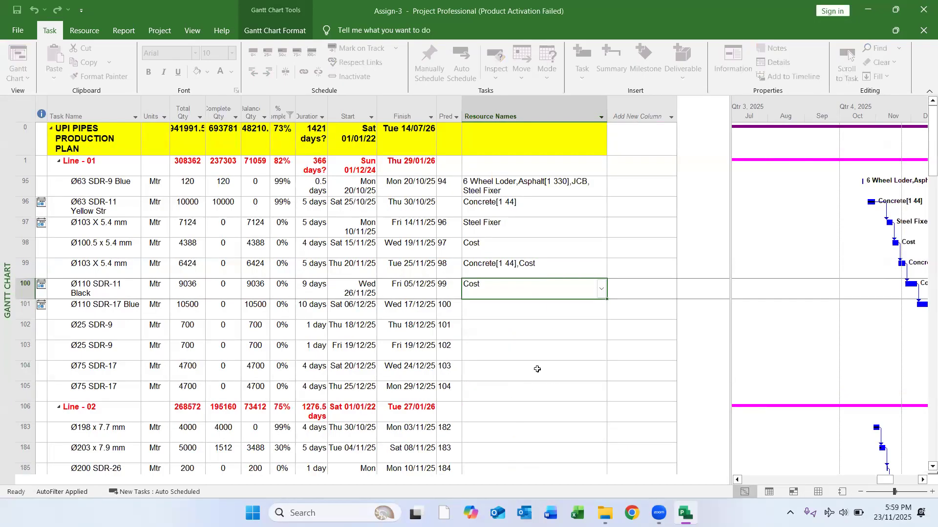
{"action": "left_click", "coordinate": [555, 312]}
{"action": "left_click", "coordinate": [601, 311]}
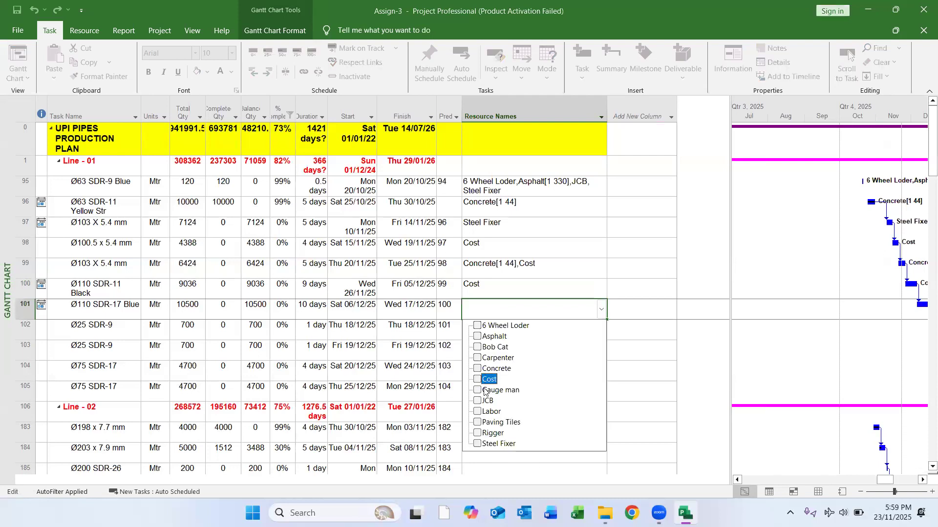
{"action": "left_click", "coordinate": [484, 392]}
{"action": "key", "text": "Return"}
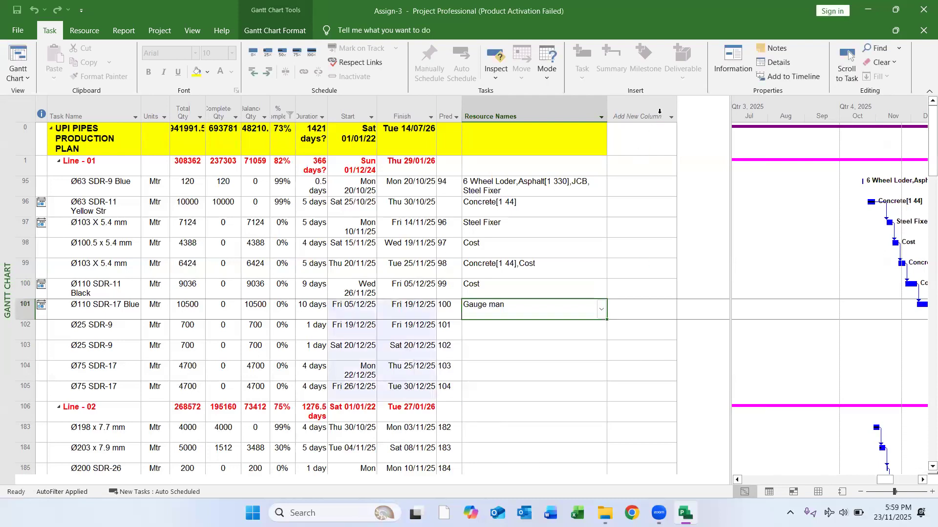
Add a Cost column to the task table after Resource Names.
{"action": "left_click", "coordinate": [659, 112]}
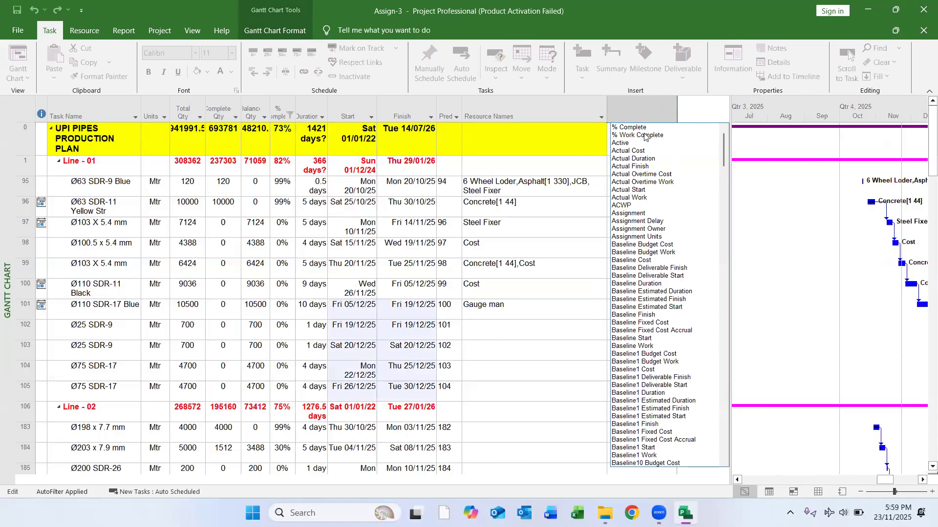
{"action": "type", "text": "o"}
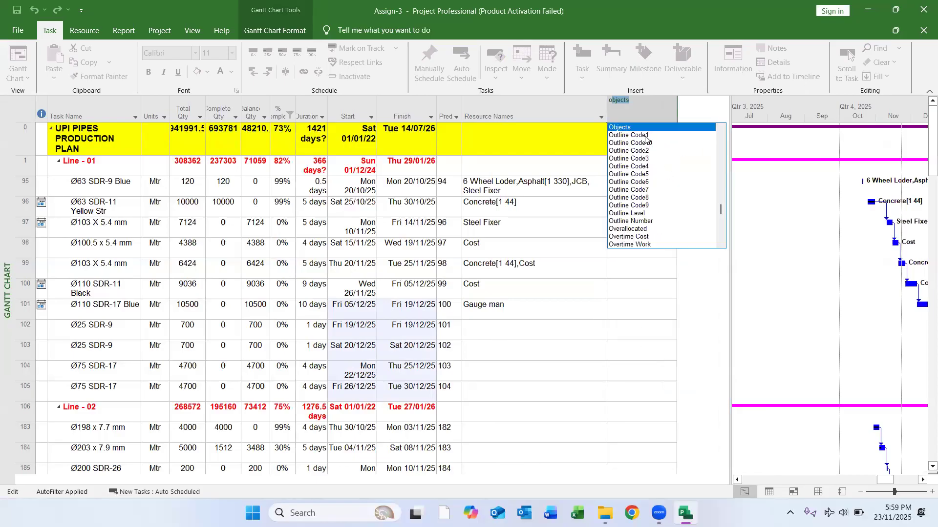
{"action": "type", "text": "cost"}
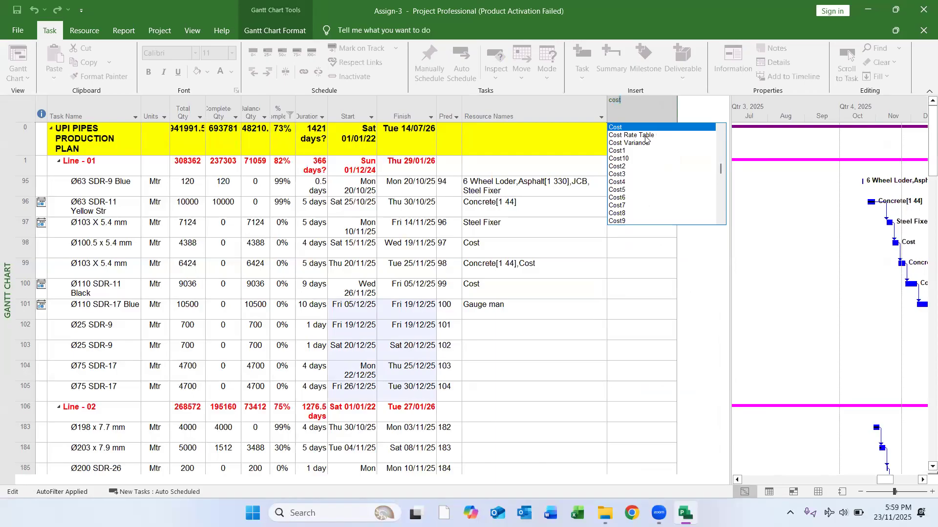
{"action": "left_click", "coordinate": [613, 128]}
{"action": "left_click", "coordinate": [653, 313]}
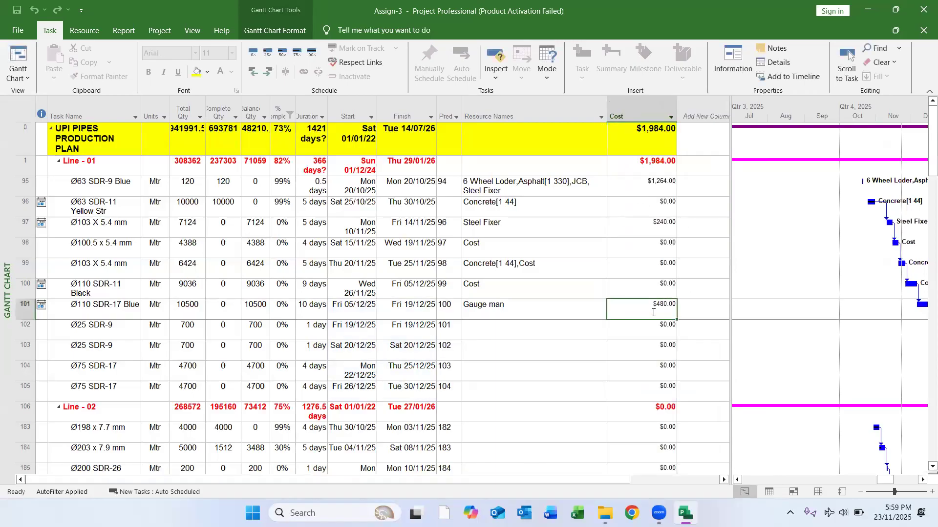
Examine the resources and cost of task 95, Ø63 SDR-9 Blue, and look up 6 Wheel Loder in the resource sheet.
{"action": "left_click", "coordinate": [487, 190]}
{"action": "left_click", "coordinate": [16, 187]}
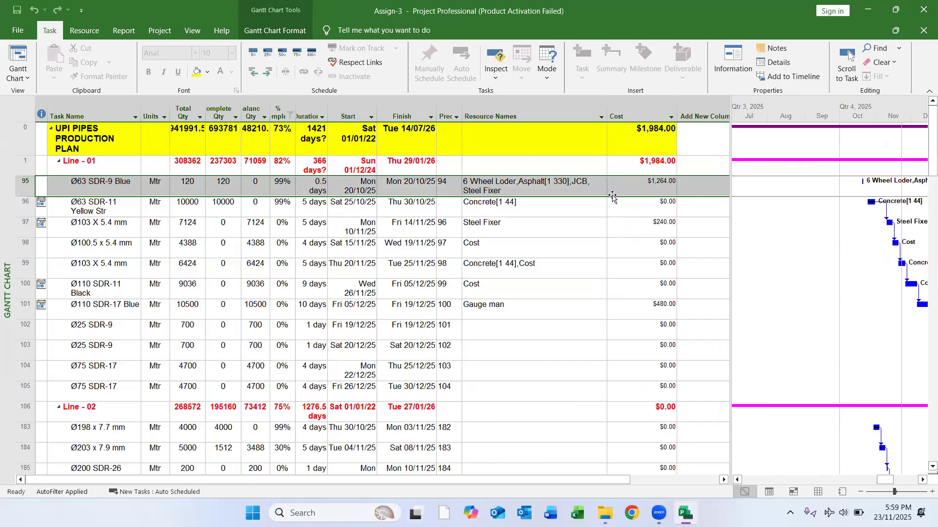
{"action": "left_click", "coordinate": [561, 188]}
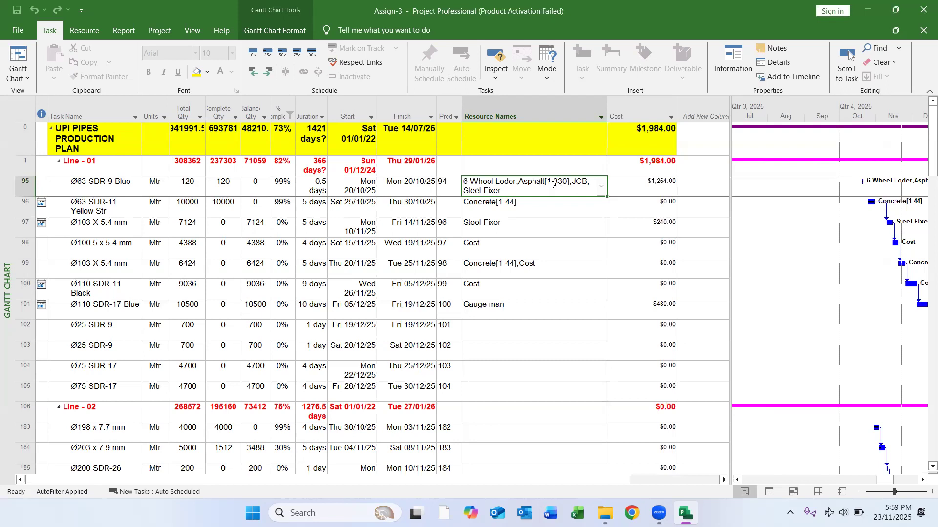
{"action": "left_click", "coordinate": [793, 492]}
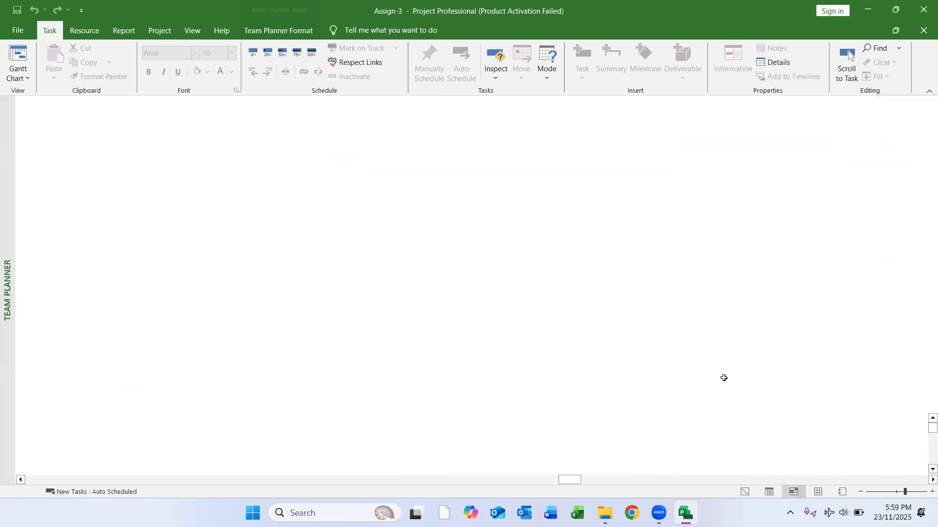
{"action": "left_click", "coordinate": [819, 492]}
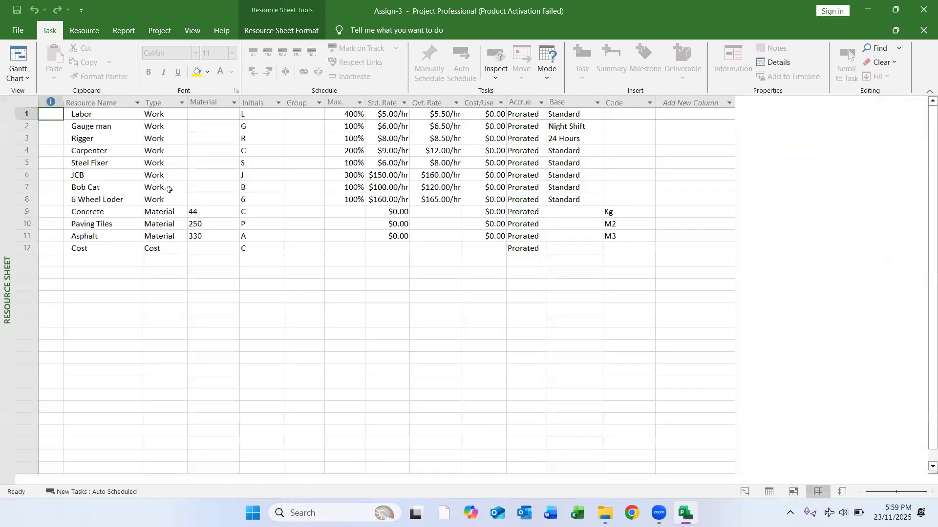
{"action": "left_click", "coordinate": [100, 200]}
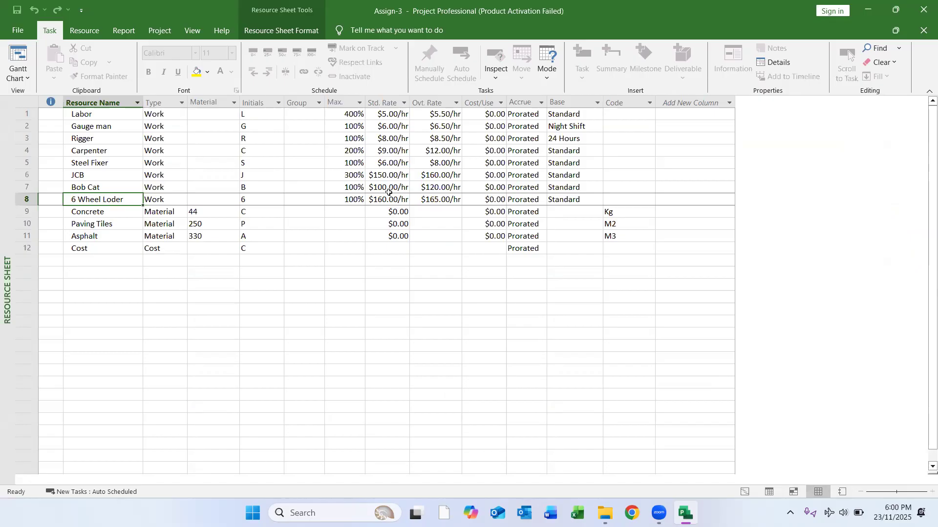
Check the Concrete assignment of task 96 in the Gantt Chart, then look up Steel Fixer's maximum units and standard rate in the resource sheet.
{"action": "left_click", "coordinate": [744, 492]}
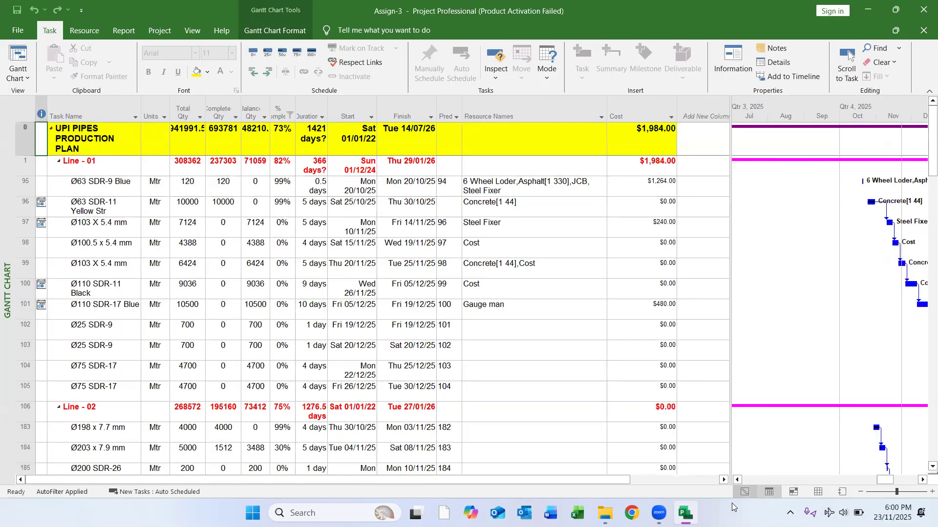
{"action": "left_click", "coordinate": [521, 206]}
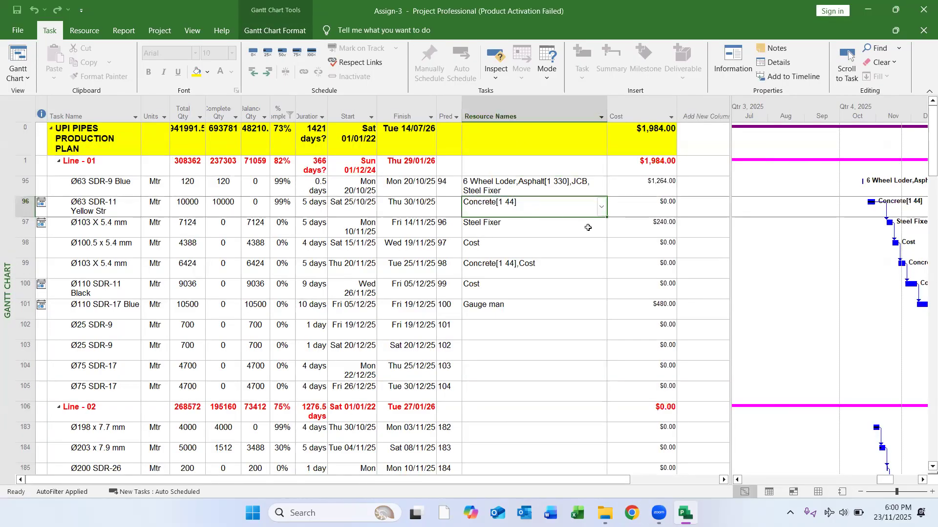
{"action": "left_click", "coordinate": [818, 492]}
{"action": "left_click", "coordinate": [238, 235]}
{"action": "left_click", "coordinate": [98, 164]}
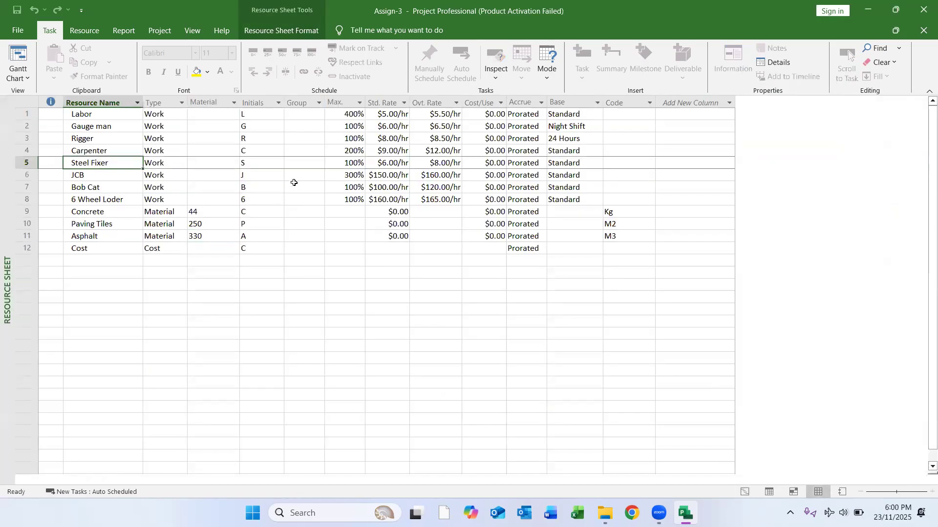
{"action": "left_click", "coordinate": [345, 161]}
{"action": "left_click", "coordinate": [393, 163]}
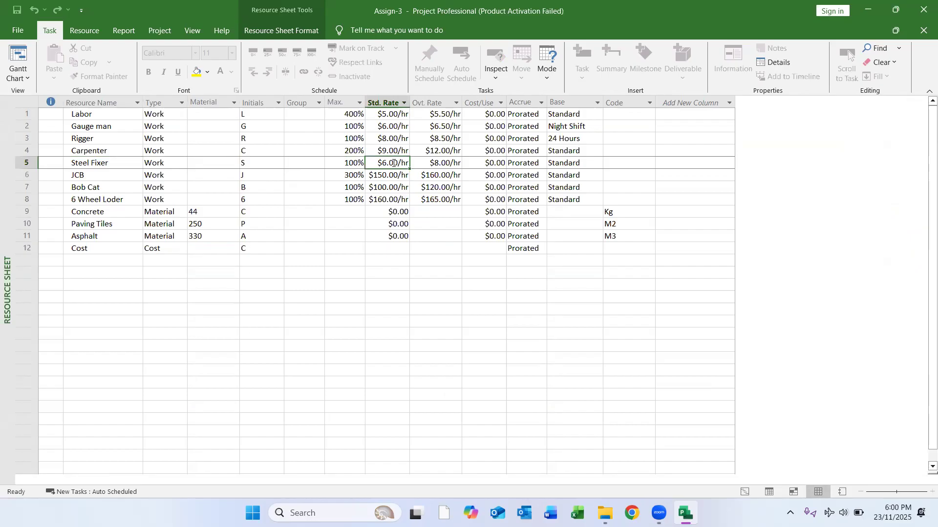
Return to the Gantt Chart and examine the Steel Fixer assignment, duration and cost of task 97, Ø103 X 5.4 mm.
{"action": "left_click", "coordinate": [745, 492]}
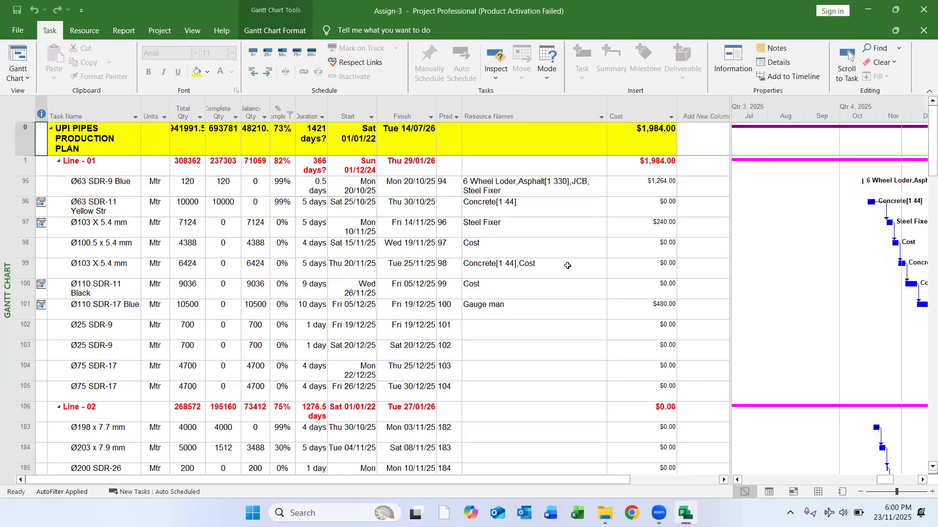
{"action": "left_click", "coordinate": [533, 224]}
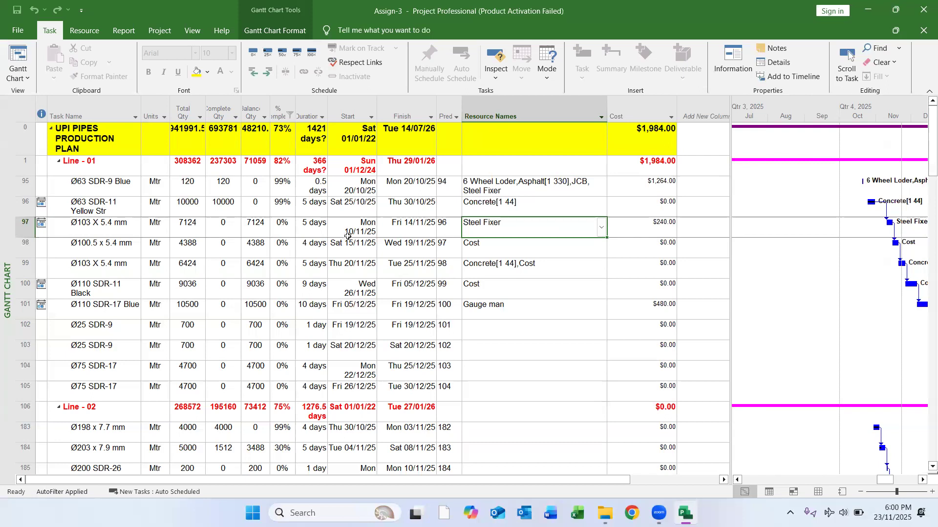
{"action": "left_click", "coordinate": [311, 231]}
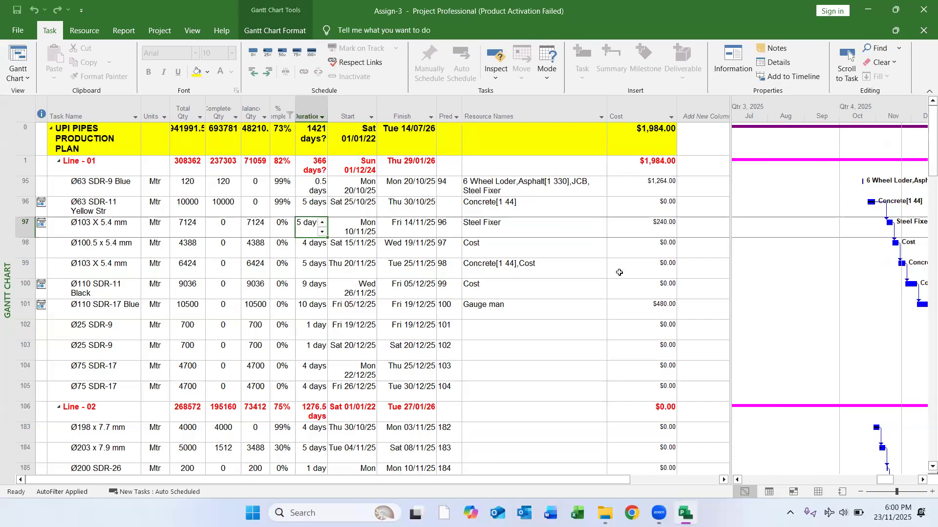
{"action": "left_click", "coordinate": [561, 271]}
{"action": "left_click", "coordinate": [665, 369]}
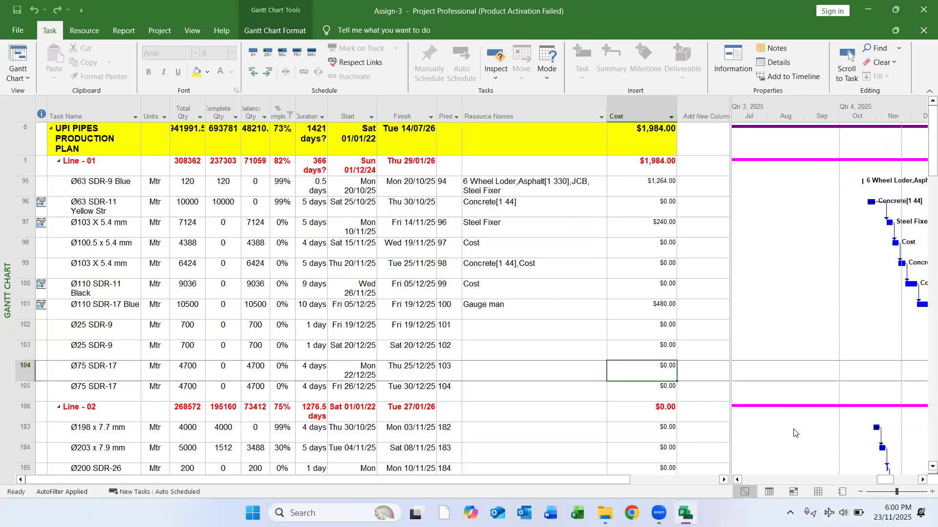
Look up JCB's standard rate in the resource sheet and open Calculator.
{"action": "left_click", "coordinate": [885, 493]}
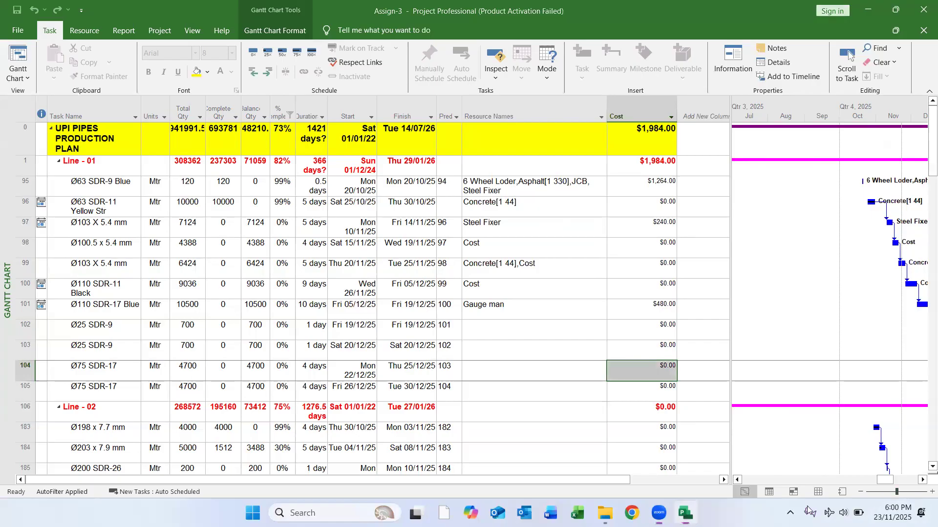
{"action": "left_click", "coordinate": [818, 492]}
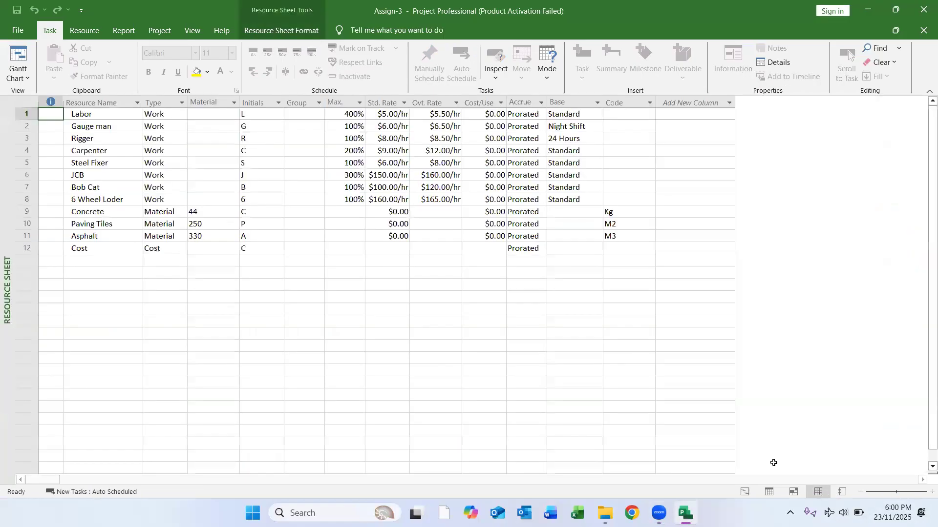
{"action": "left_click", "coordinate": [363, 178]}
{"action": "left_click", "coordinate": [379, 176]}
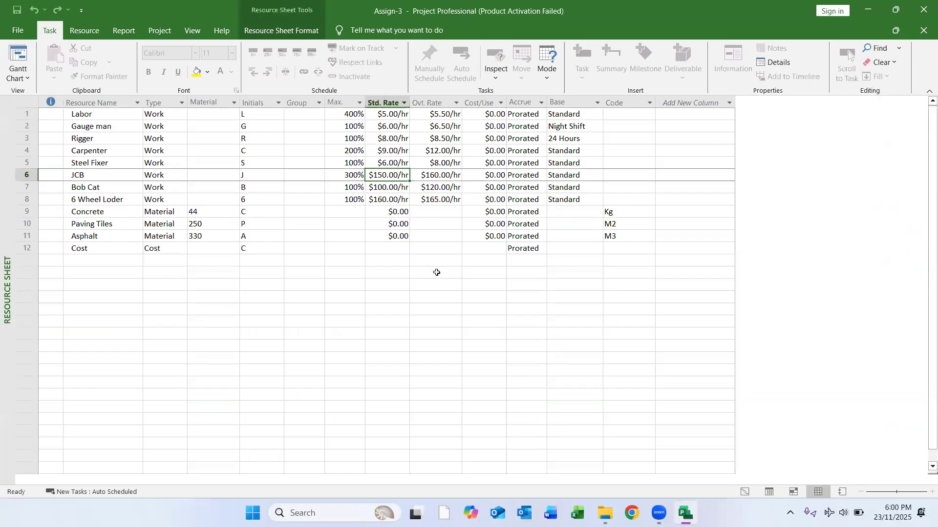
{"action": "left_click", "coordinate": [356, 508]}
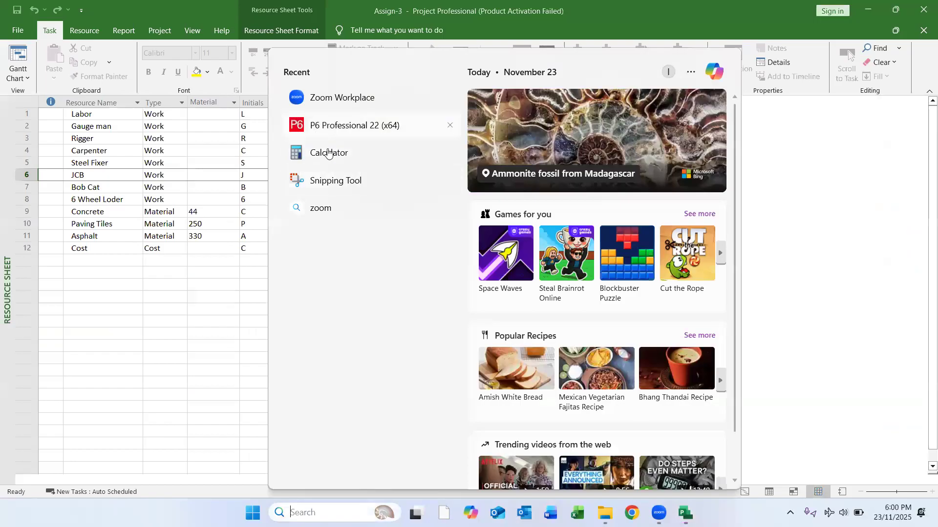
{"action": "left_click", "coordinate": [356, 160]}
{"action": "type", "text": "5*1508"}
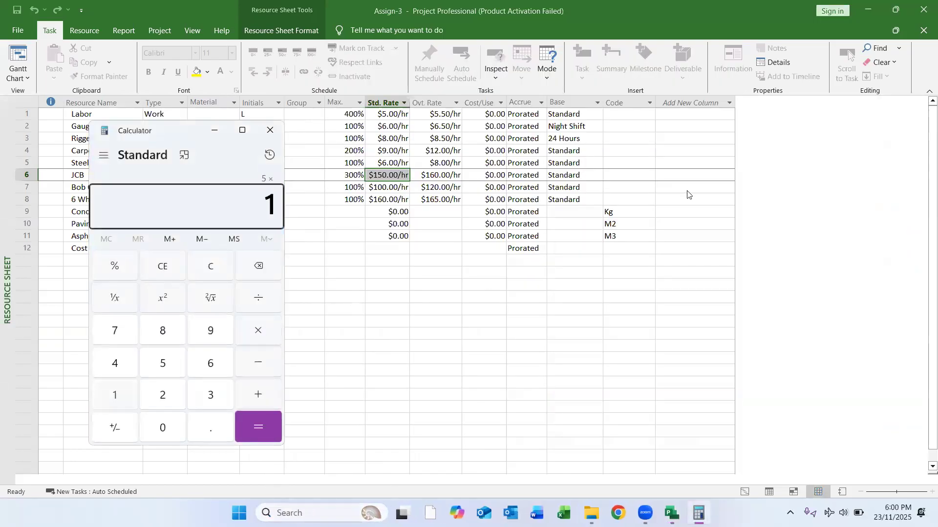
{"action": "key", "text": "Return"}
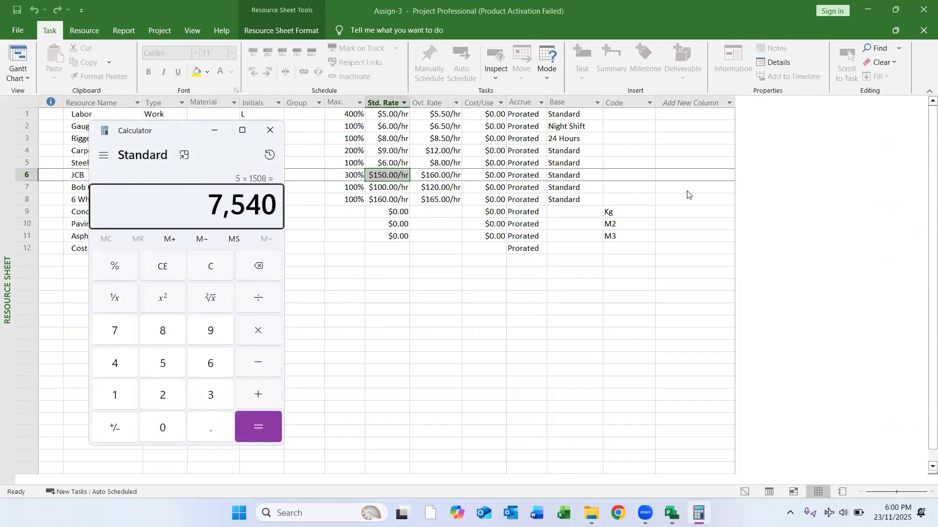
{"action": "key", "text": "Escape"}
Calculate 5 × 150 × 8 in Calculator, minimize it, and return to the Gantt Chart.
{"action": "type", "text": "5*"}
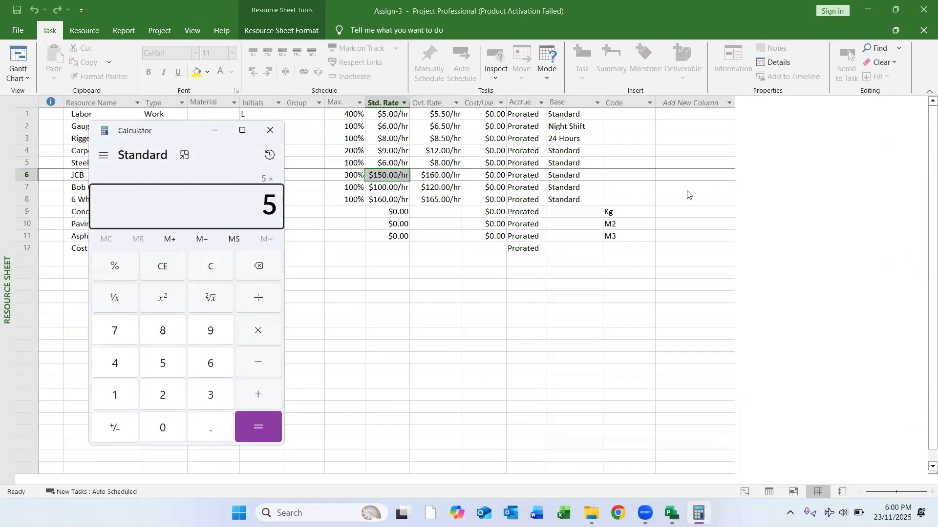
{"action": "type", "text": "150*8"}
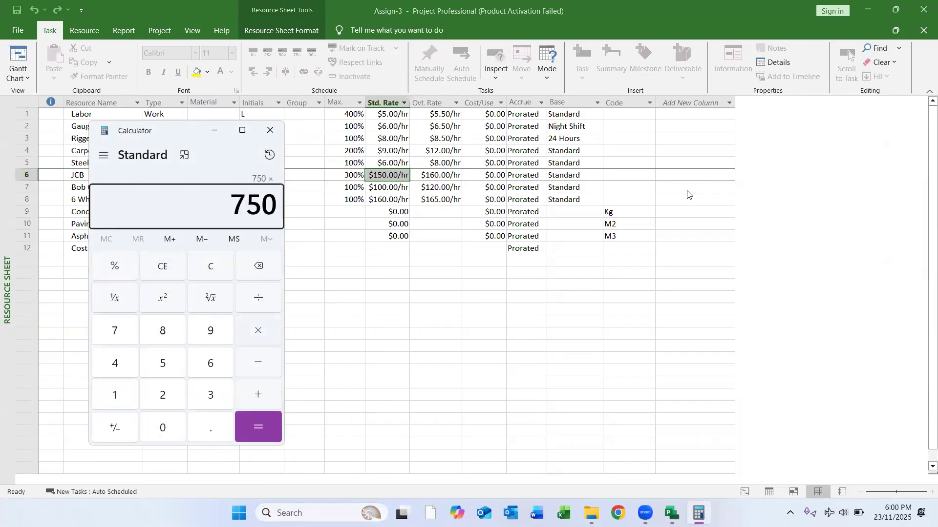
{"action": "key", "text": "Return"}
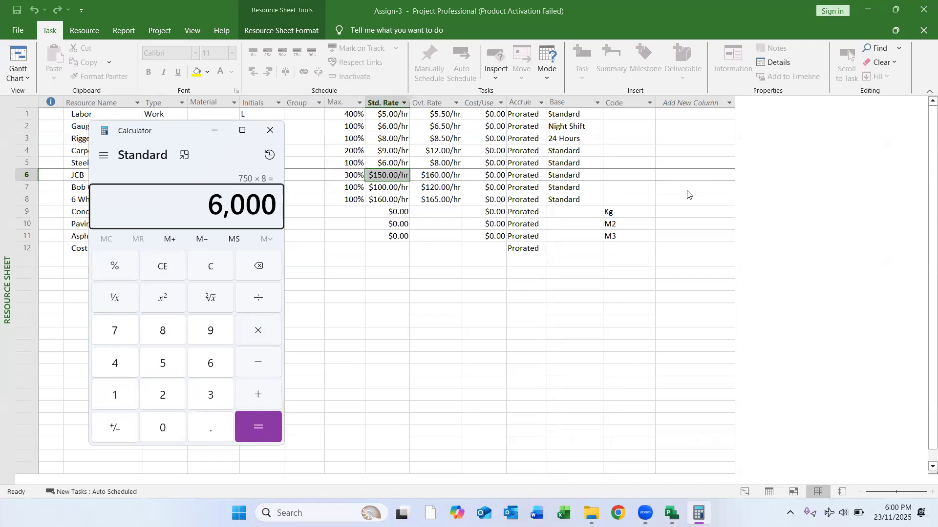
{"action": "left_click", "coordinate": [214, 130]}
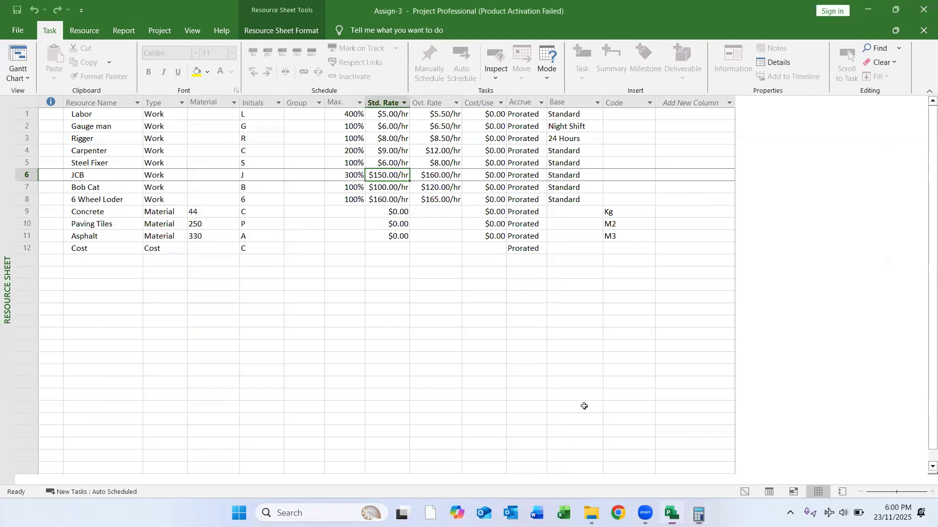
{"action": "left_click", "coordinate": [743, 491]}
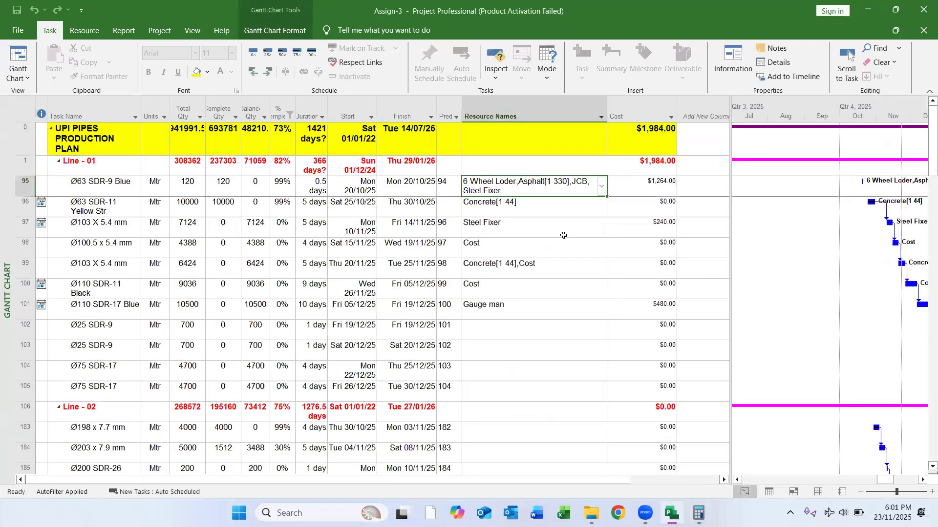
Widen the Gantt Chart's task table and add a new column titled ca after the Cost column.
{"action": "left_click", "coordinate": [564, 235]}
{"action": "left_click", "coordinate": [635, 228]}
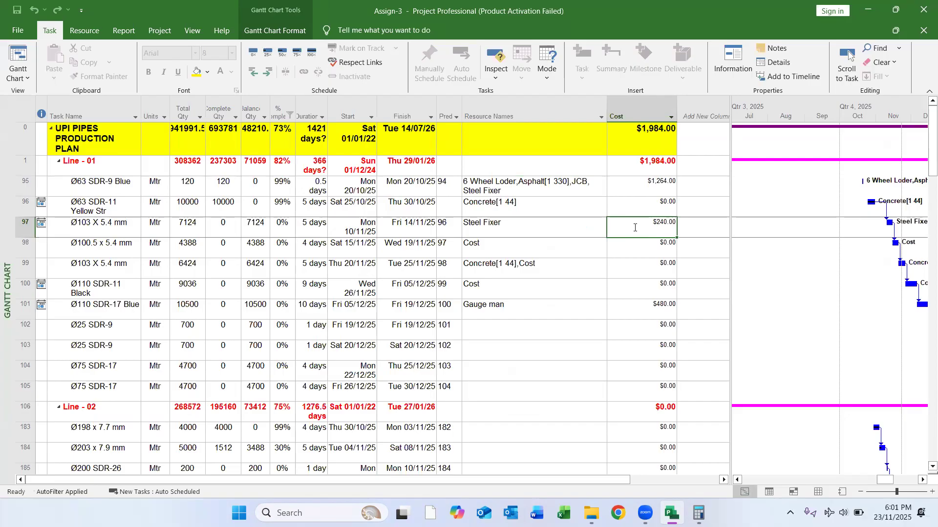
{"action": "left_click_drag", "start_coordinate": [731, 215], "coordinate": [824, 215]}
{"action": "left_click", "coordinate": [739, 120]}
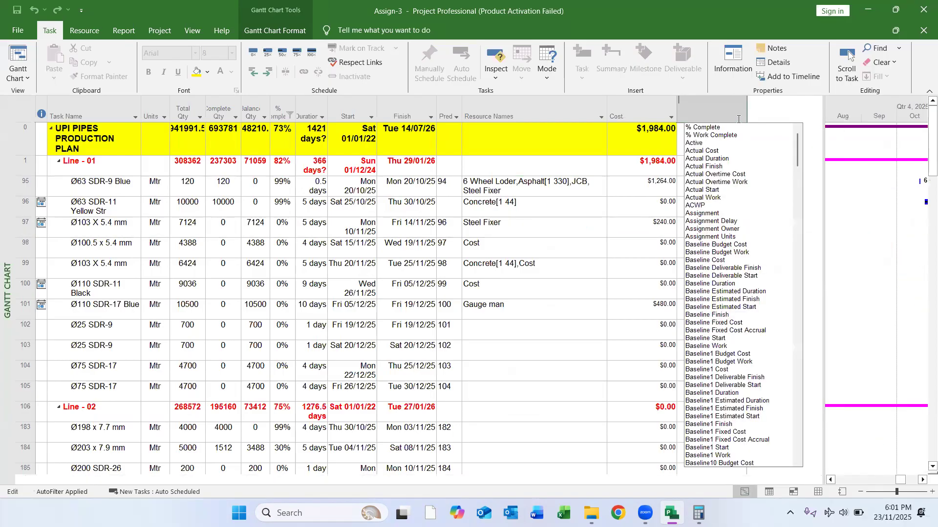
{"action": "type", "text": "cal"}
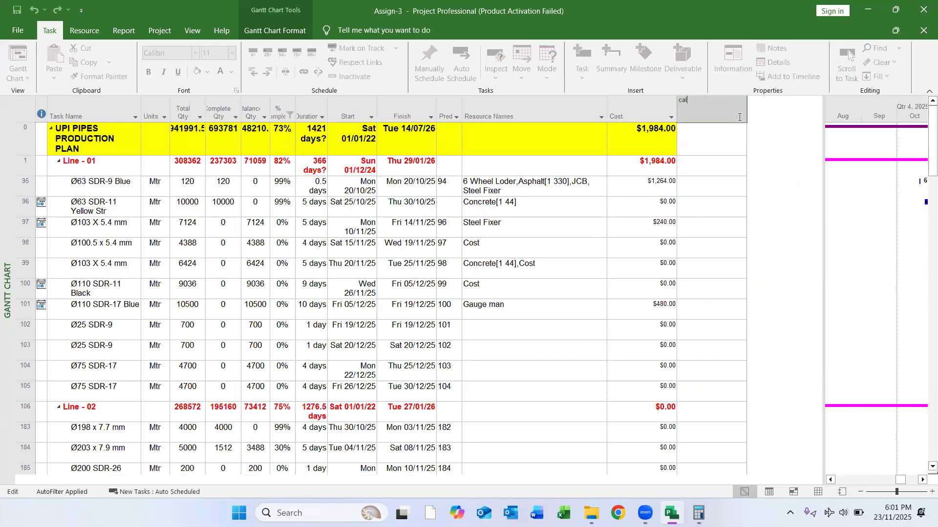
{"action": "type", "text": "cale"}
{"action": "key", "text": "Escape"}
{"action": "left_click", "coordinate": [733, 116]}
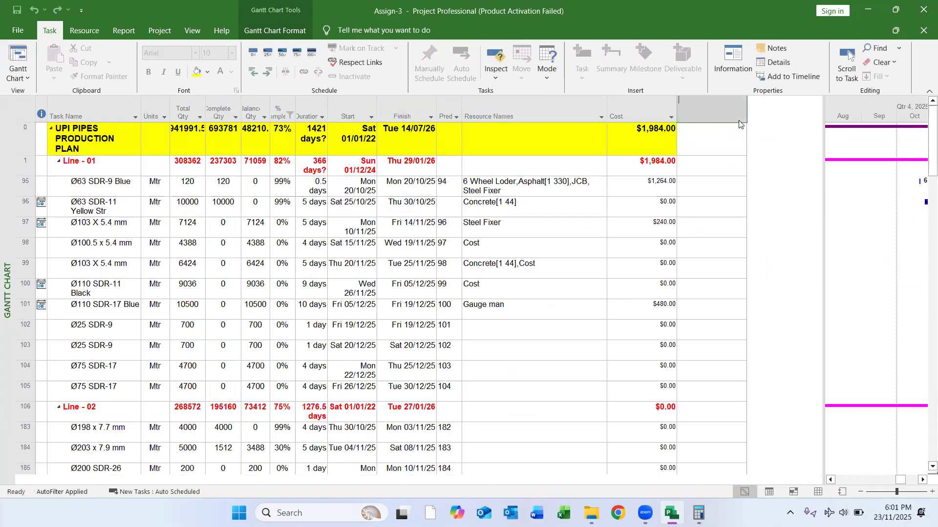
{"action": "type", "text": "ca"}
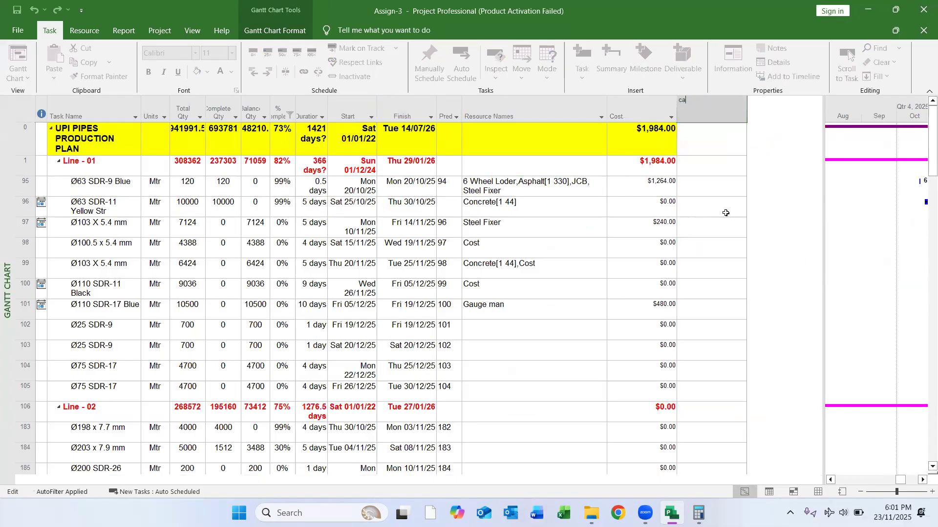
{"action": "key", "text": "Return"}
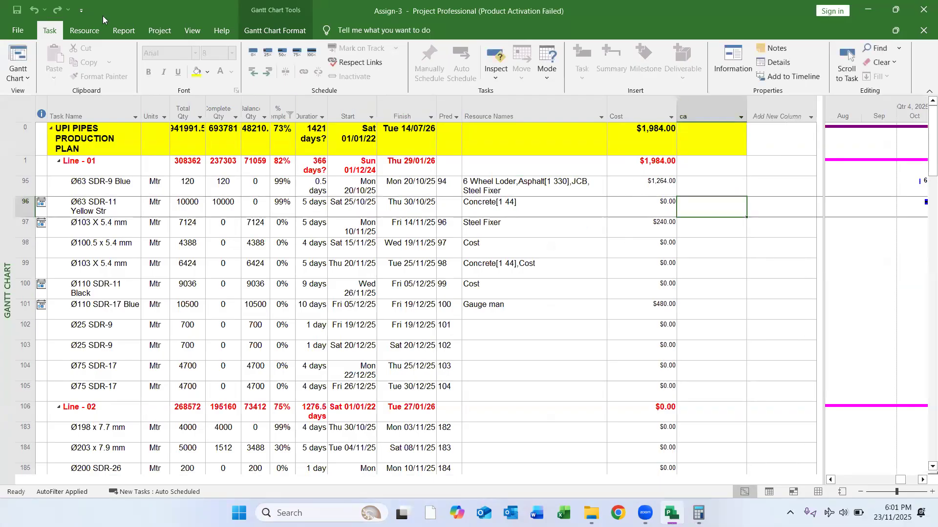
View the project schedule in the Calendar view, then return to the Gantt Chart.
{"action": "left_click", "coordinate": [192, 31]}
{"action": "left_click", "coordinate": [86, 62]}
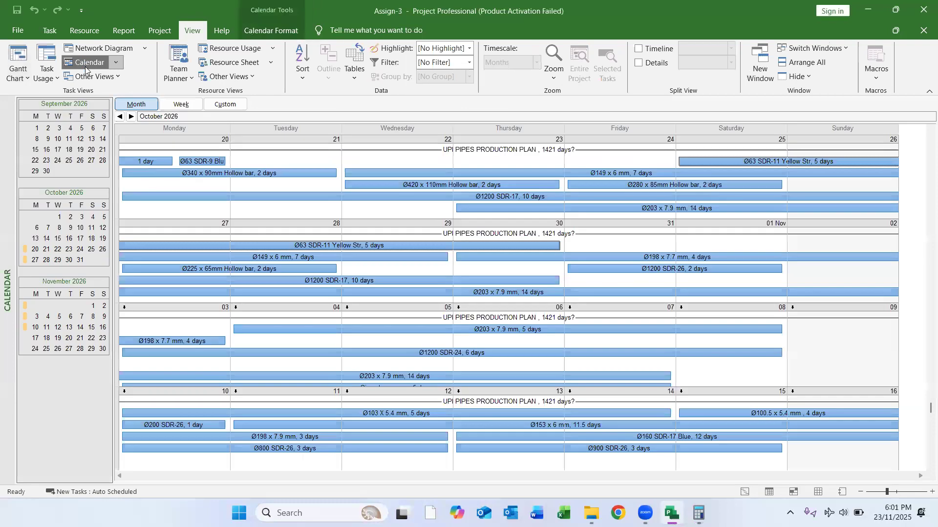
{"action": "left_click", "coordinate": [744, 492]}
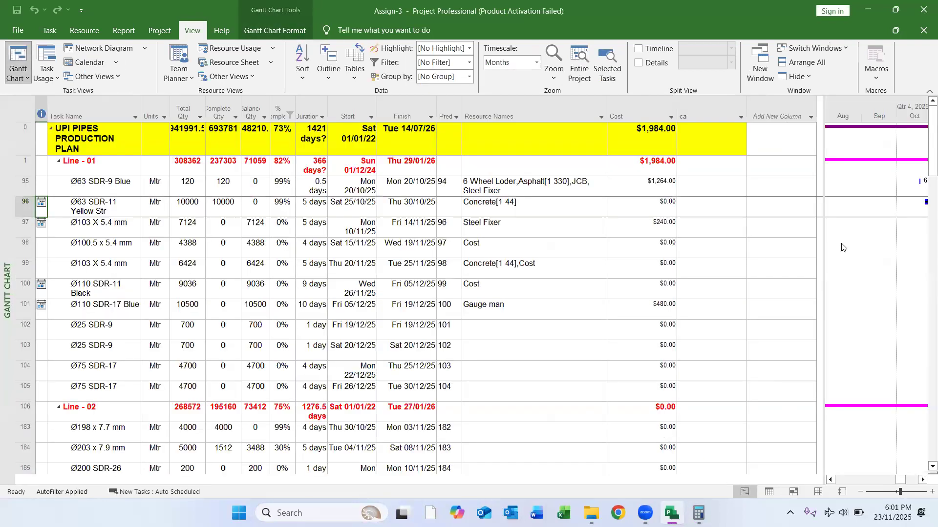
{"action": "right_click", "coordinate": [842, 247]}
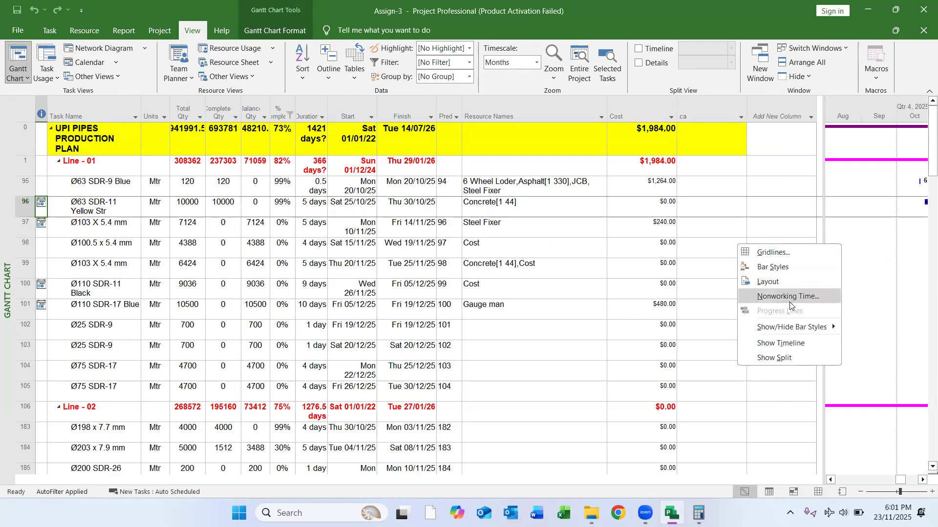
{"action": "left_click", "coordinate": [800, 344]}
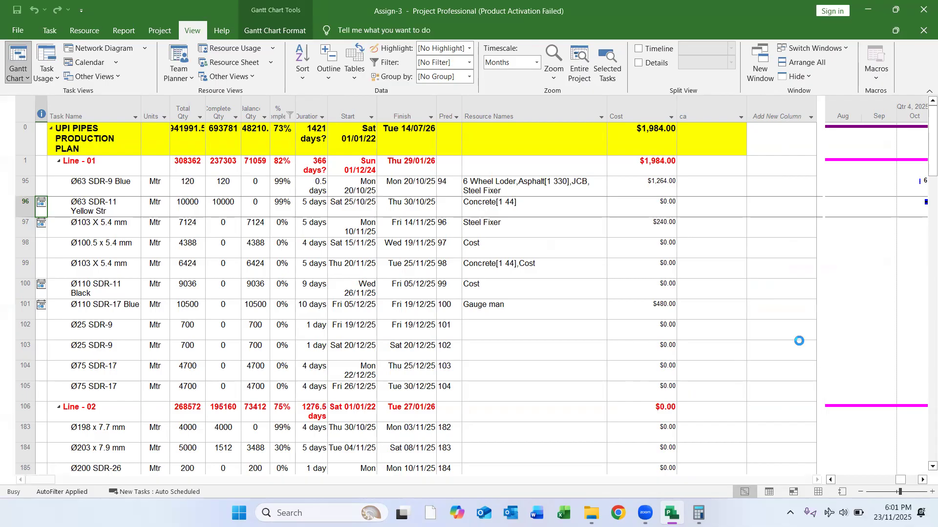
{"action": "left_click_drag", "start_coordinate": [825, 282], "coordinate": [813, 282]}
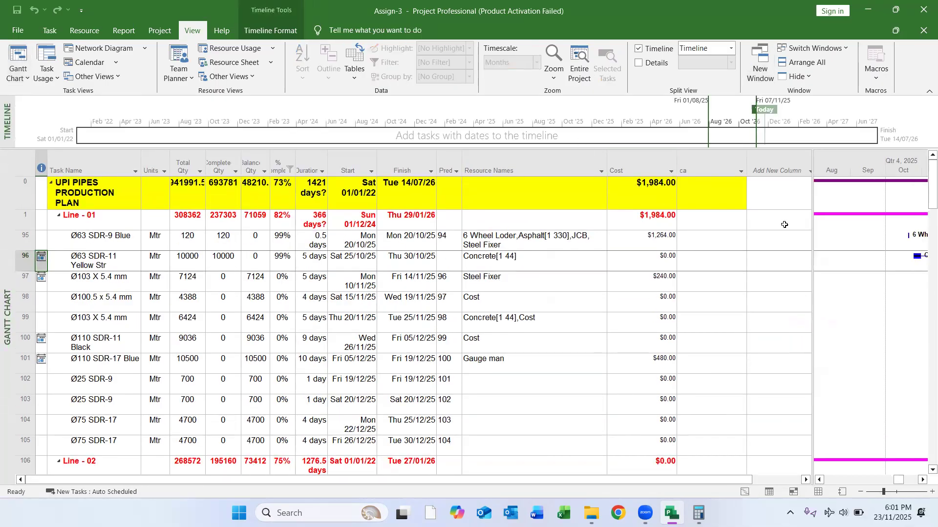
{"action": "left_click", "coordinate": [638, 48]}
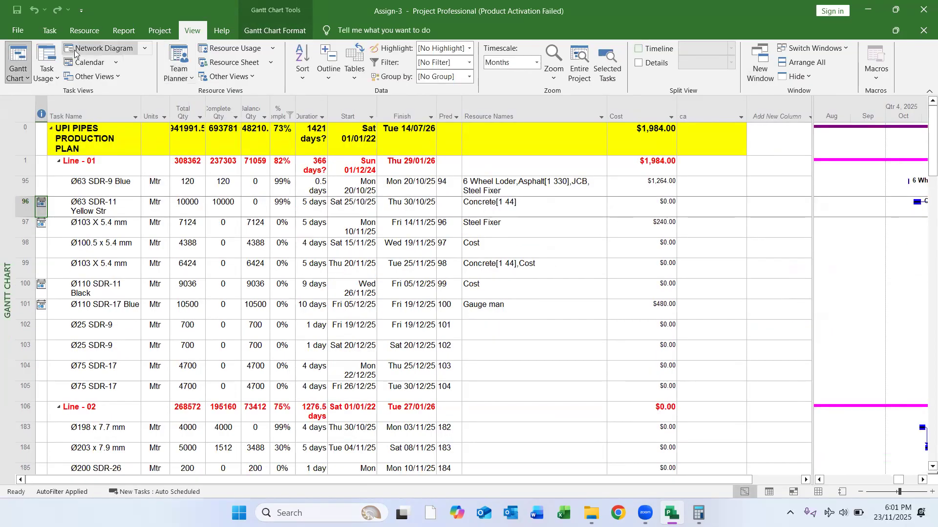
Set the project calendar to Standard in the Project Information settings.
{"action": "left_click", "coordinate": [160, 31]}
{"action": "left_click", "coordinate": [153, 66]}
{"action": "left_click", "coordinate": [619, 175]}
{"action": "left_click", "coordinate": [526, 202]}
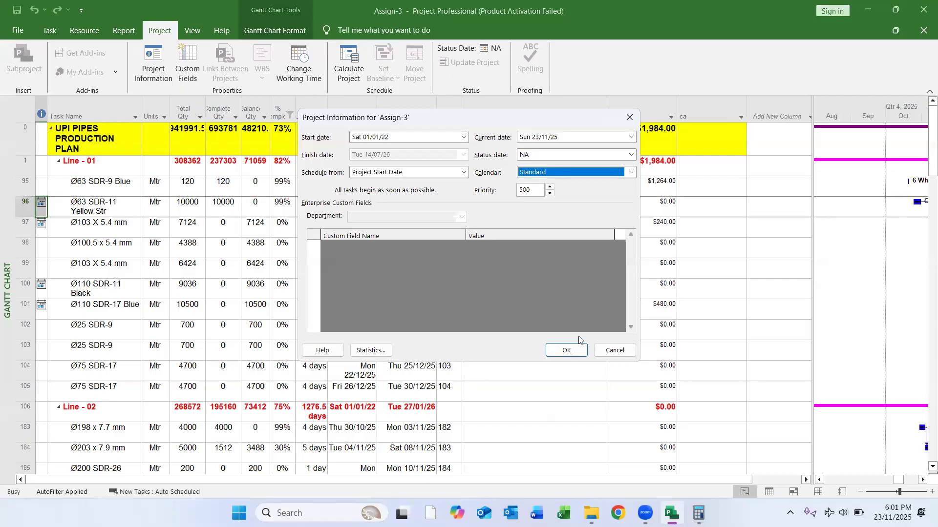
{"action": "left_click", "coordinate": [568, 351]}
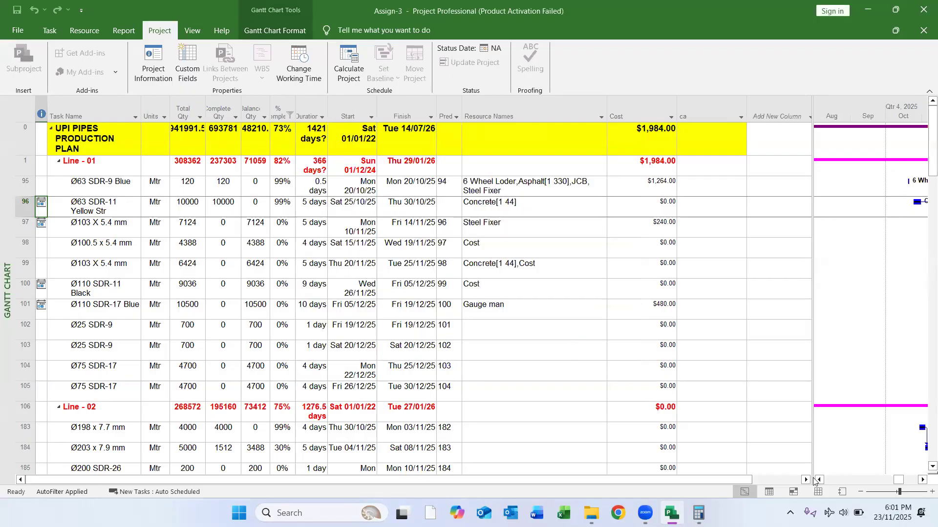
Review the base calendars in the resource sheet and look up Steel Fixer's standard rate.
{"action": "left_click", "coordinate": [819, 492]}
{"action": "left_click", "coordinate": [622, 293]}
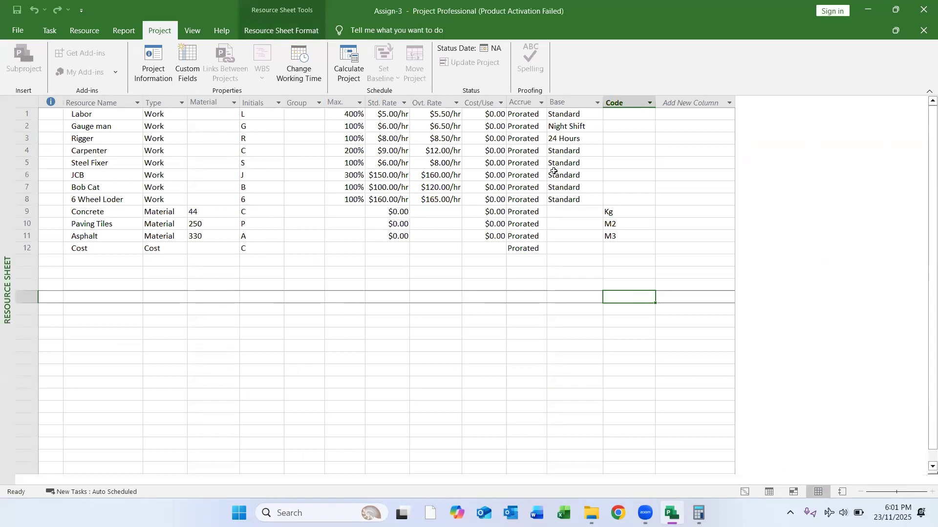
{"action": "left_click", "coordinate": [748, 492]}
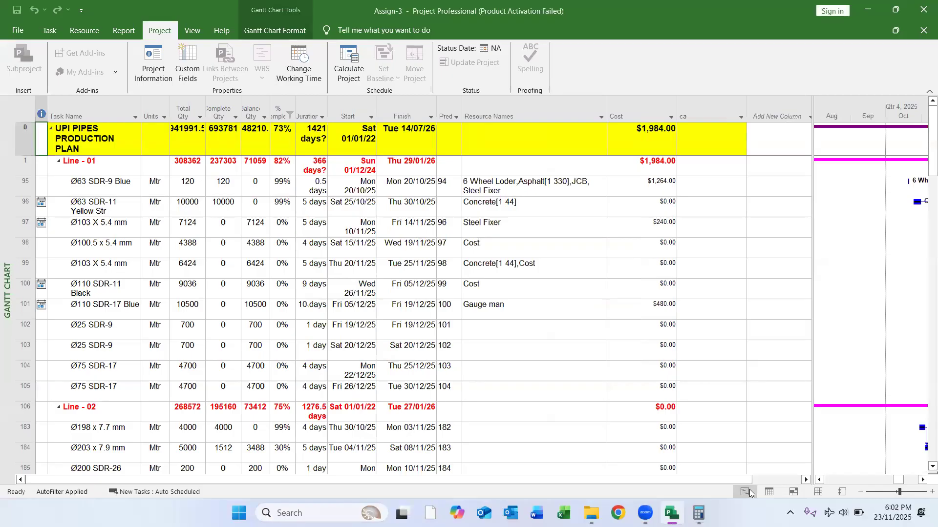
{"action": "left_click", "coordinate": [819, 492]}
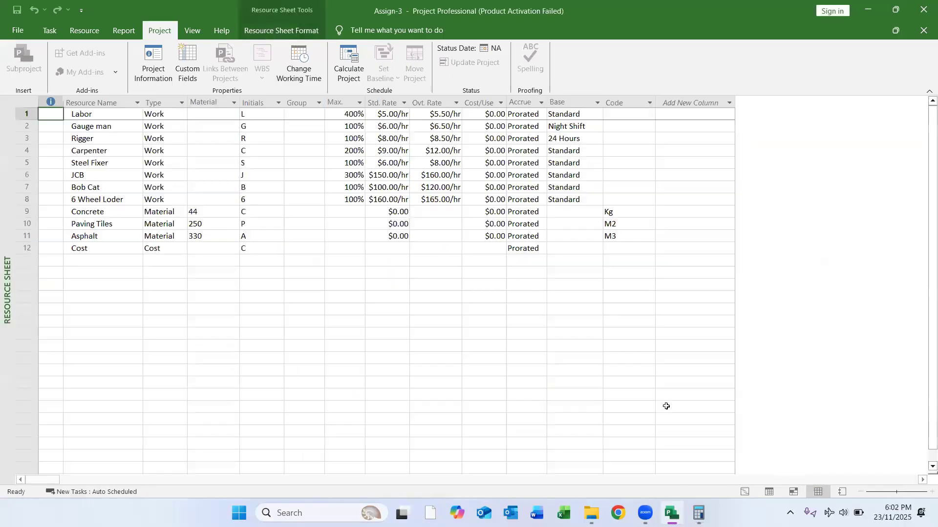
{"action": "left_click", "coordinate": [94, 161]}
{"action": "left_click", "coordinate": [25, 163]}
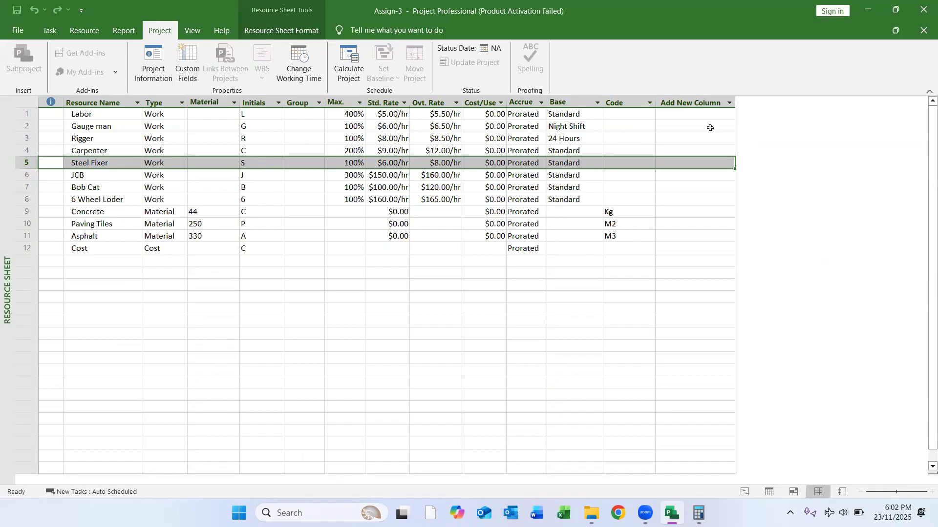
{"action": "left_click", "coordinate": [379, 164]}
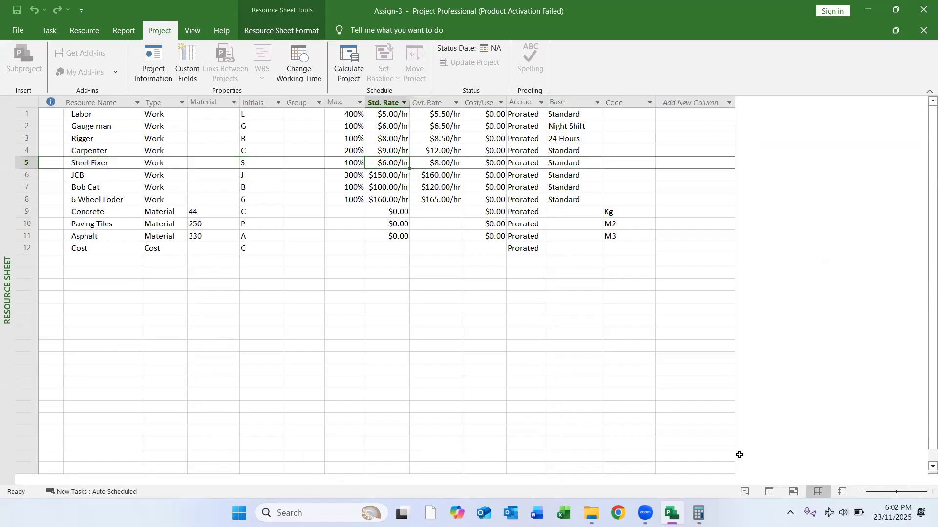
Return to the Gantt Chart and view the scheduling mode options for new tasks without changing them.
{"action": "left_click", "coordinate": [745, 492]}
{"action": "left_click", "coordinate": [45, 24]}
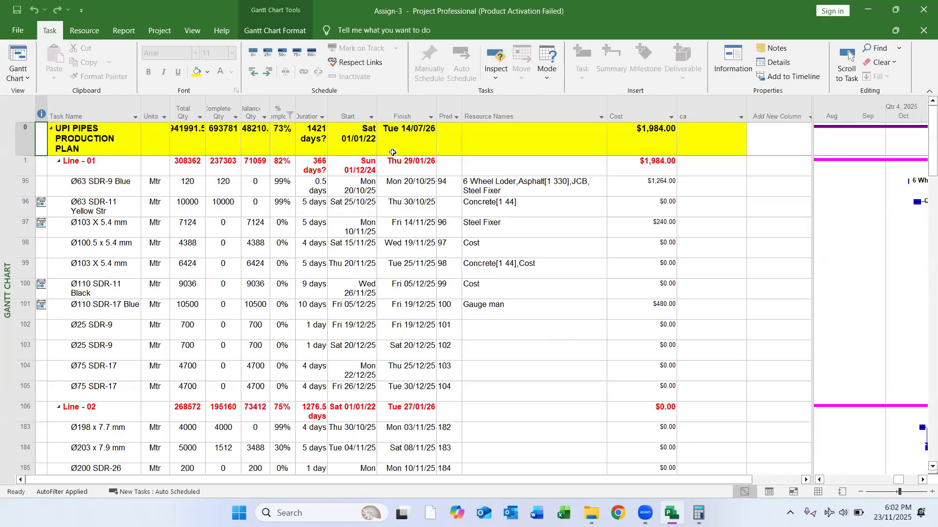
{"action": "left_click", "coordinate": [41, 165]}
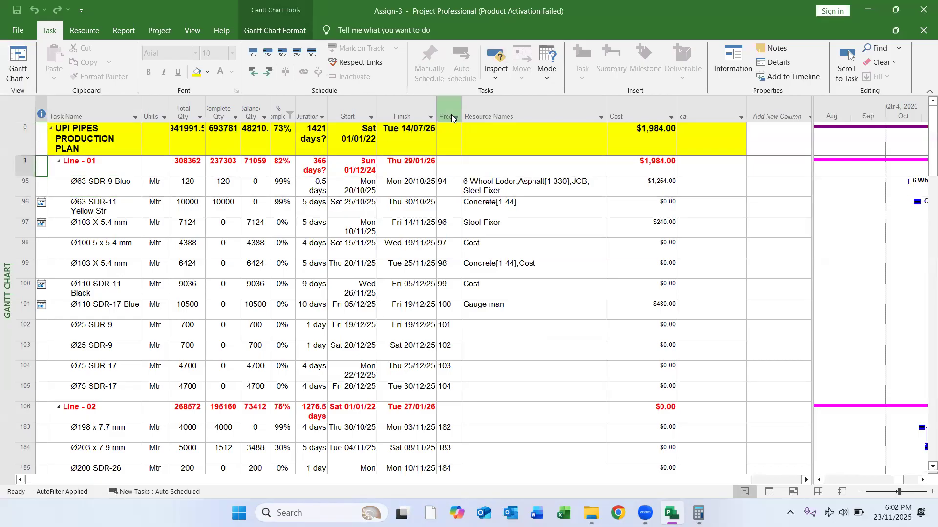
{"action": "left_click", "coordinate": [547, 66]}
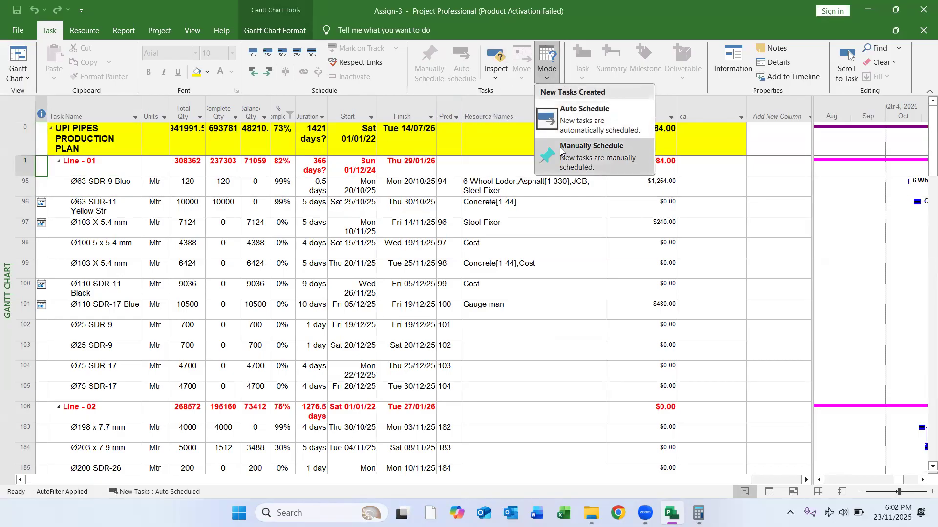
{"action": "left_click", "coordinate": [553, 256]}
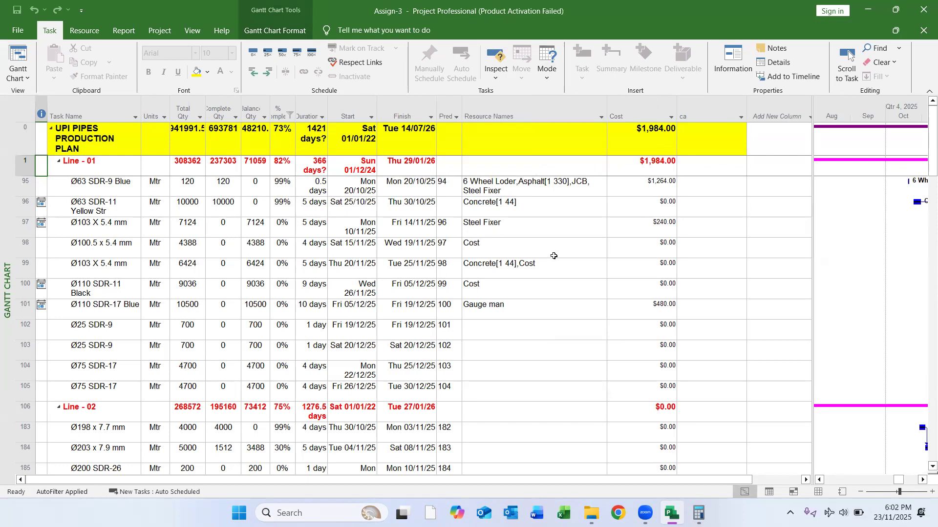
Check the cost of task 97, Ø103 X 5.4 mm, and compare it with the Steel Fixer row in the resource sheet.
{"action": "left_click", "coordinate": [647, 234]}
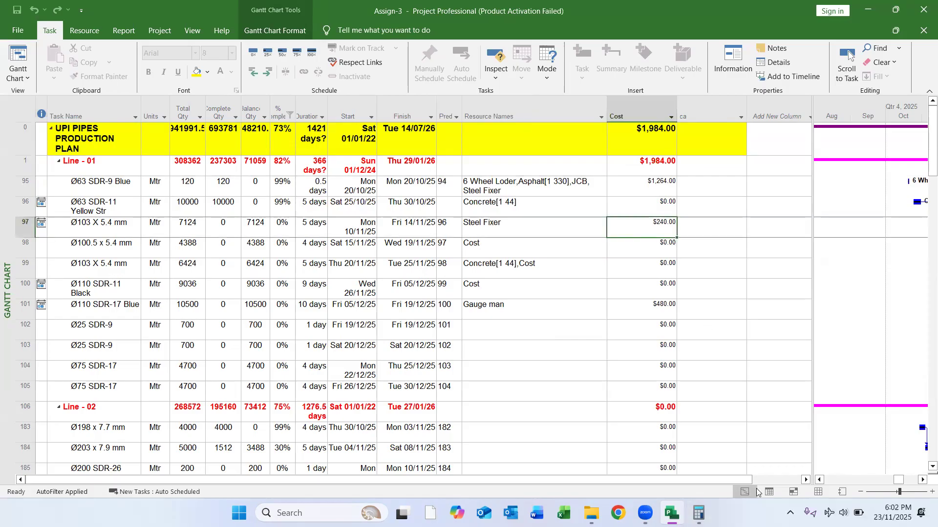
{"action": "left_click", "coordinate": [819, 492]}
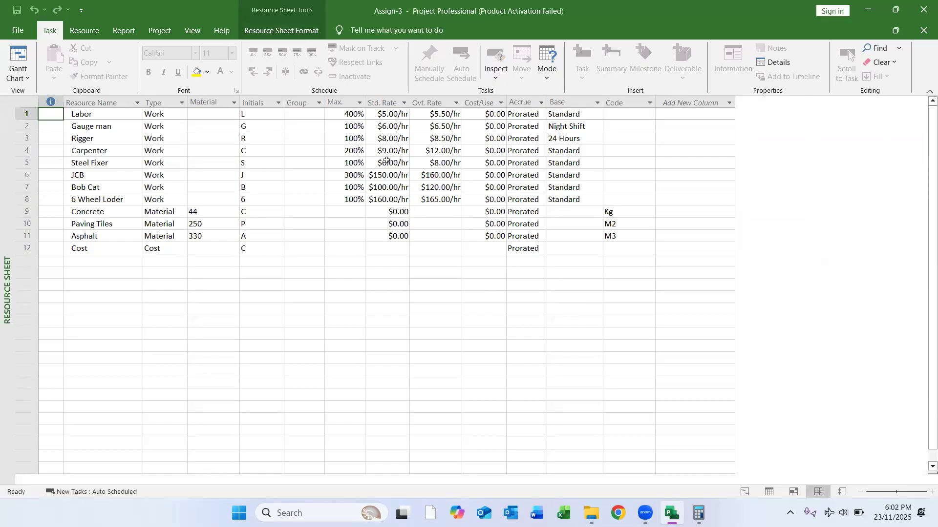
{"action": "left_click", "coordinate": [22, 162]}
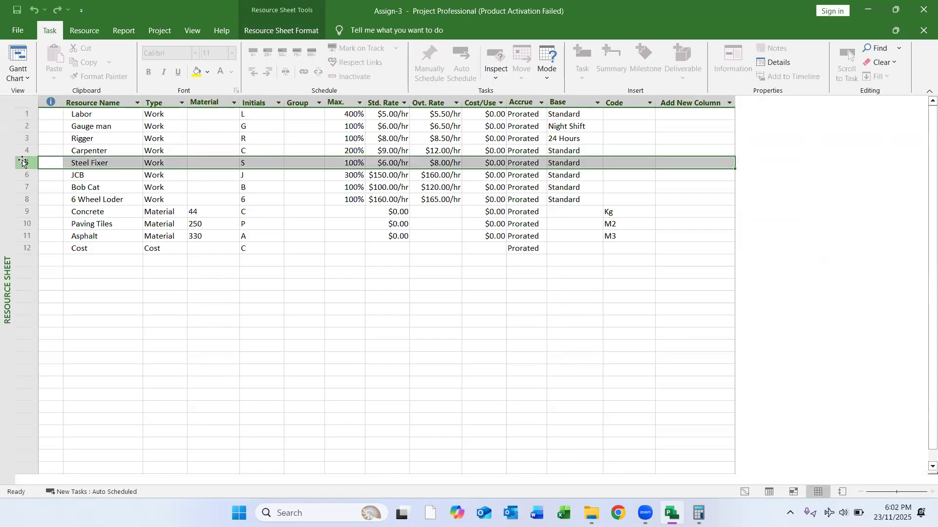
Switch to Calculator, compute 6 × 5 × 8, and minimize it.
{"action": "left_click", "coordinate": [699, 513]}
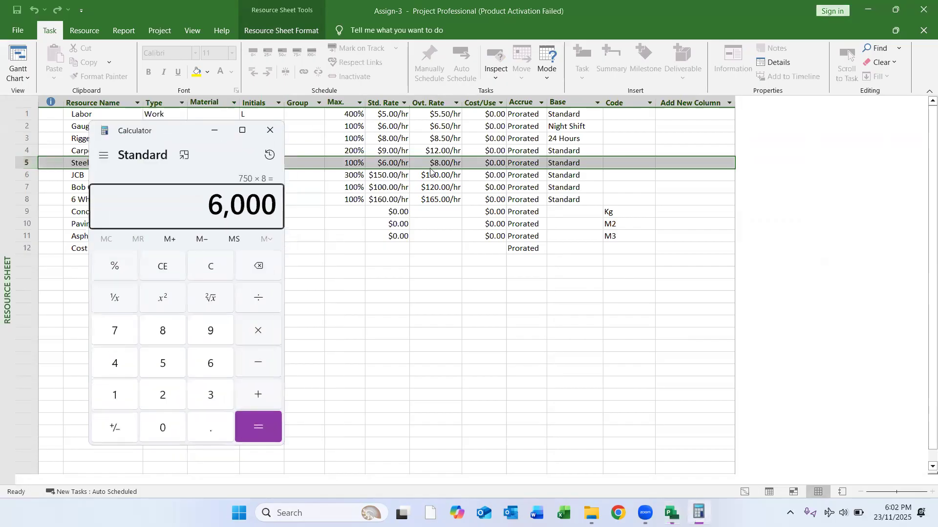
{"action": "left_click", "coordinate": [211, 270]}
{"action": "type", "text": "69"}
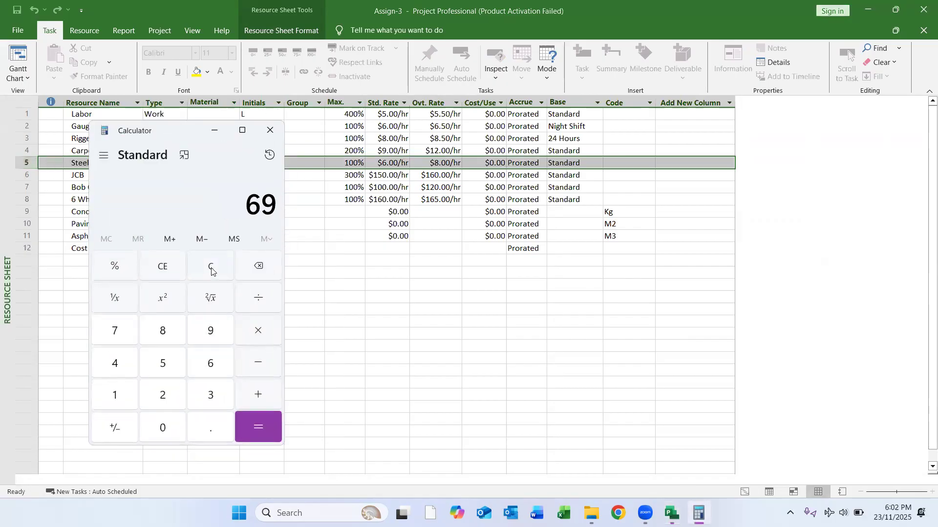
{"action": "left_click", "coordinate": [212, 270]}
{"action": "type", "text": "9"}
{"action": "left_click", "coordinate": [211, 270]}
{"action": "type", "text": "65*8"}
{"action": "key", "text": "Return"}
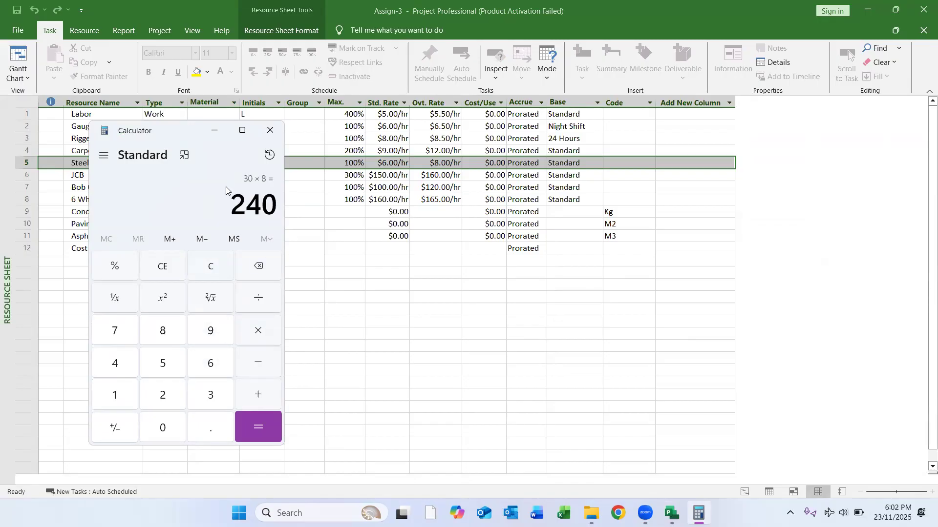
{"action": "left_click", "coordinate": [209, 124]}
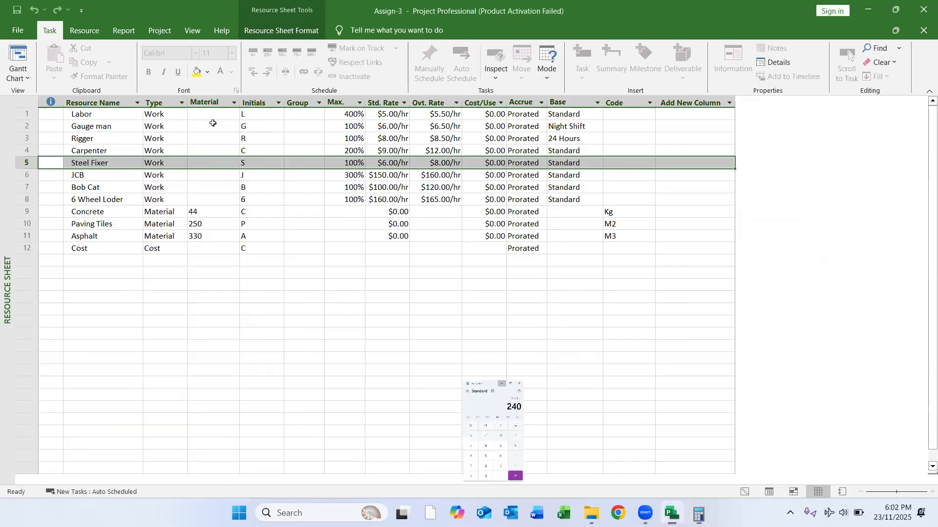
Inspect the resource, cost and task information of task 98, Ø100.5 x 5.4 mm, in the Gantt Chart, then reopen the resource sheet.
{"action": "left_click", "coordinate": [744, 493]}
{"action": "scroll", "coordinate": [658, 255], "scroll_direction": "down", "scroll_amount": 1}
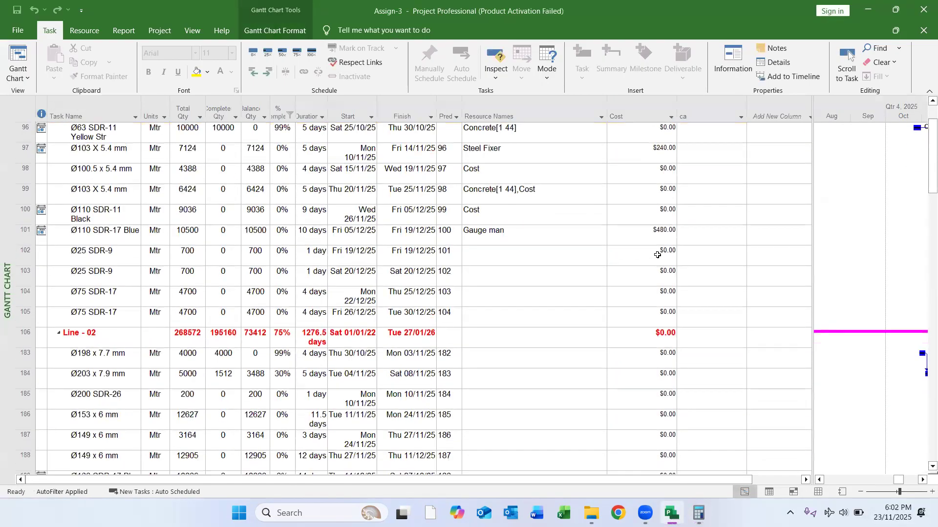
{"action": "left_click", "coordinate": [535, 257]}
{"action": "scroll", "coordinate": [535, 257], "scroll_direction": "up", "scroll_amount": 1}
{"action": "left_click", "coordinate": [536, 249]}
{"action": "left_click", "coordinate": [650, 253]}
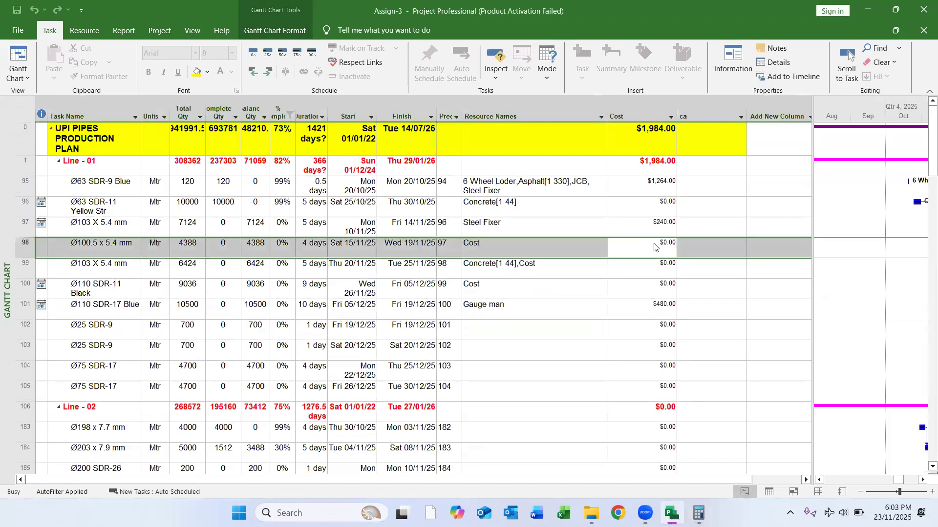
{"action": "double_click", "coordinate": [650, 253]}
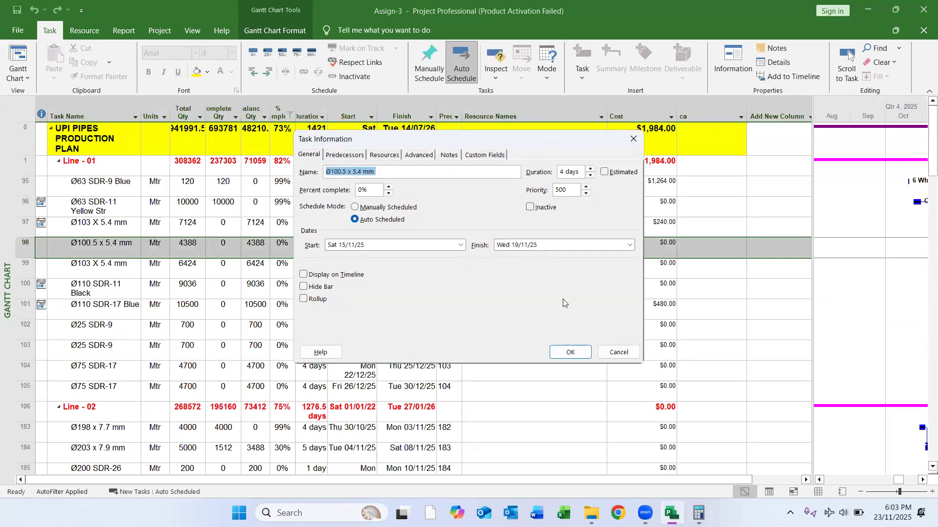
{"action": "left_click", "coordinate": [606, 352]}
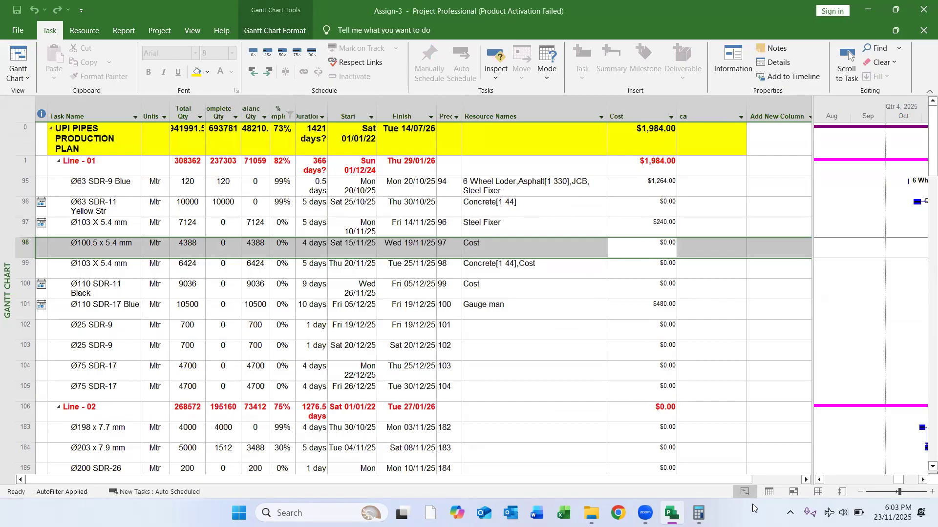
{"action": "left_click", "coordinate": [821, 493]}
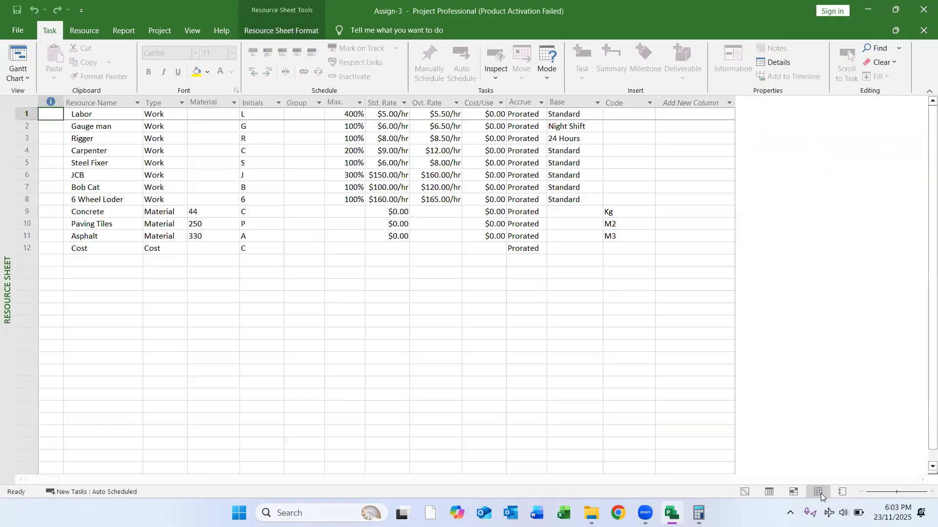
Rename the Cost resource to cost 1 and add a new resource named cost 2 below it.
{"action": "left_click", "coordinate": [92, 247]}
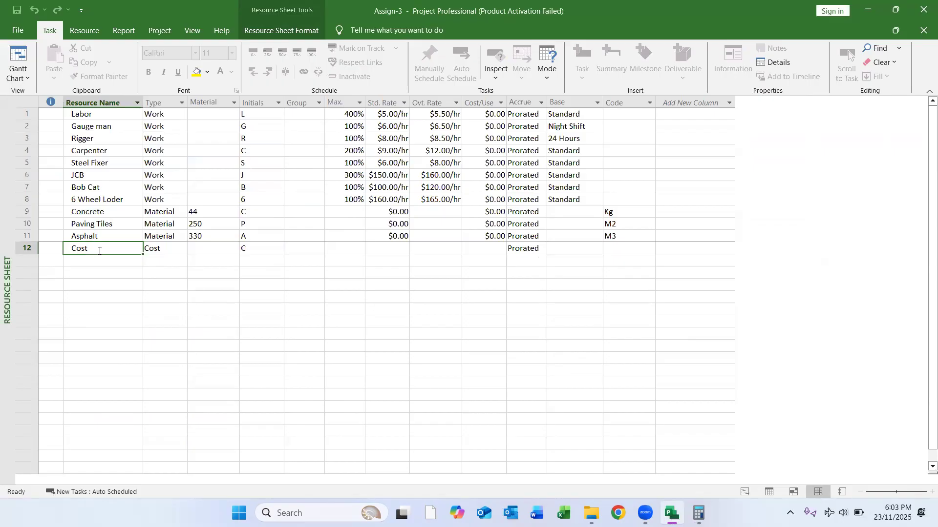
{"action": "type", "text": "cost 1"}
{"action": "key", "text": "Return"}
{"action": "type", "text": "co"}
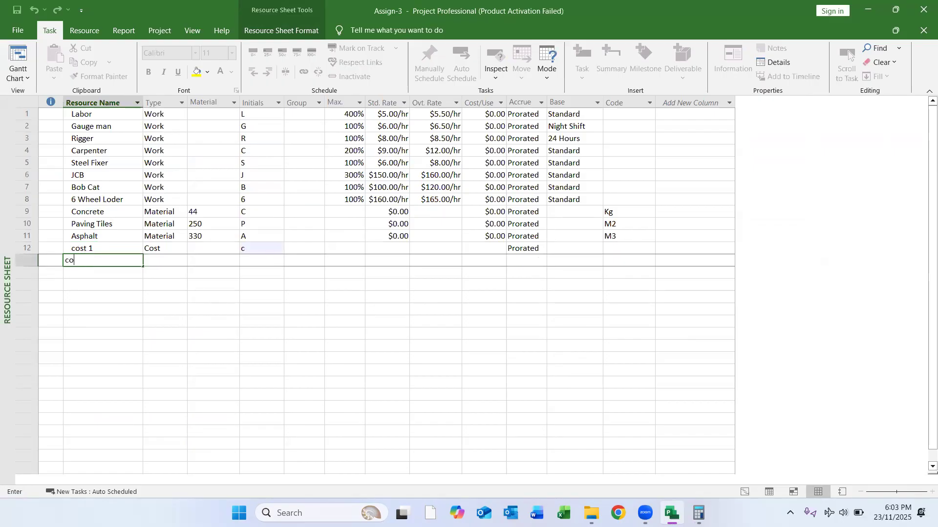
{"action": "type", "text": "st 2"}
{"action": "key", "text": "Return"}
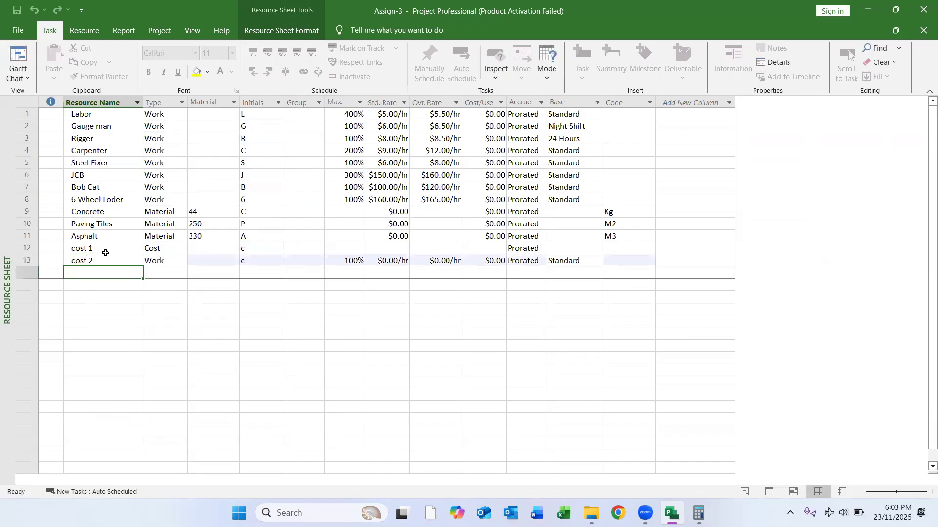
Set the resource type of cost 2 to Cost.
{"action": "left_click", "coordinate": [170, 250]}
{"action": "left_click", "coordinate": [179, 262]}
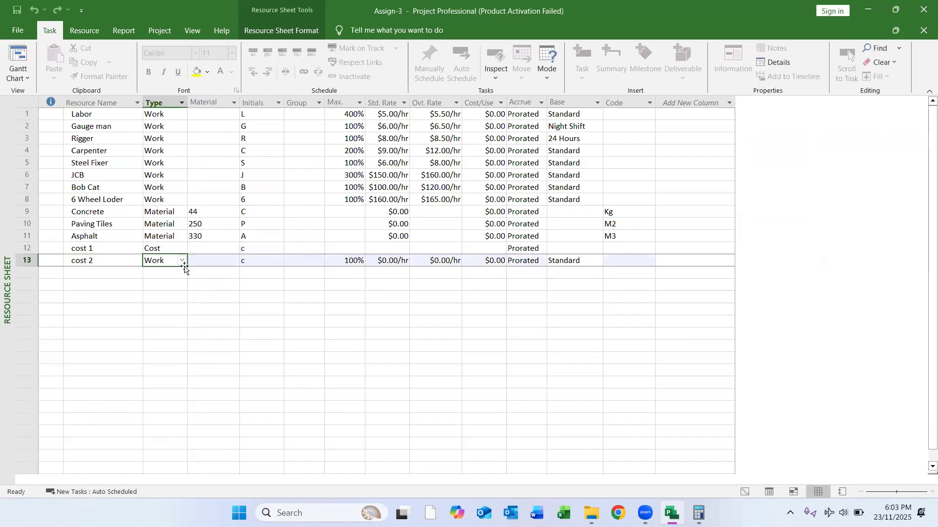
{"action": "left_click", "coordinate": [182, 260]}
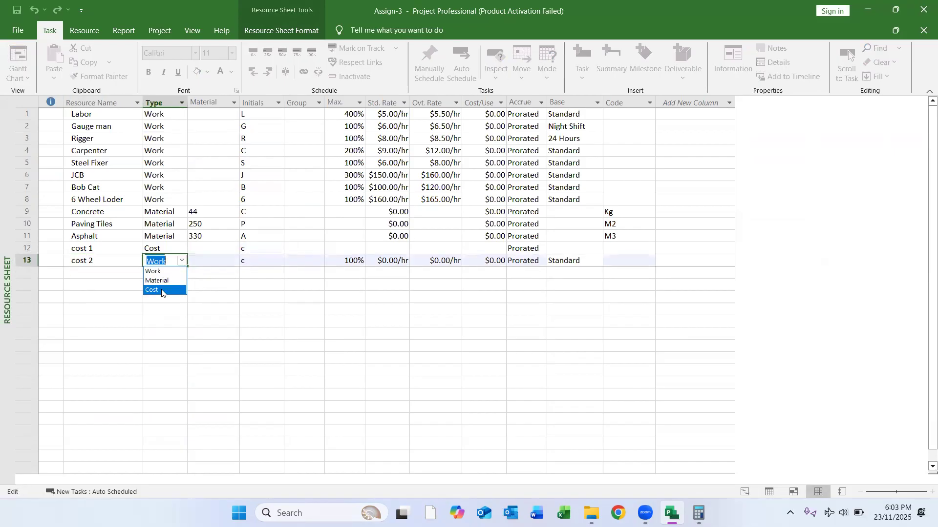
{"action": "left_click", "coordinate": [155, 291]}
Inspect the rate cells of cost 1 and review its general and cost resource information, keeping the type as Cost.
{"action": "left_click", "coordinate": [388, 250]}
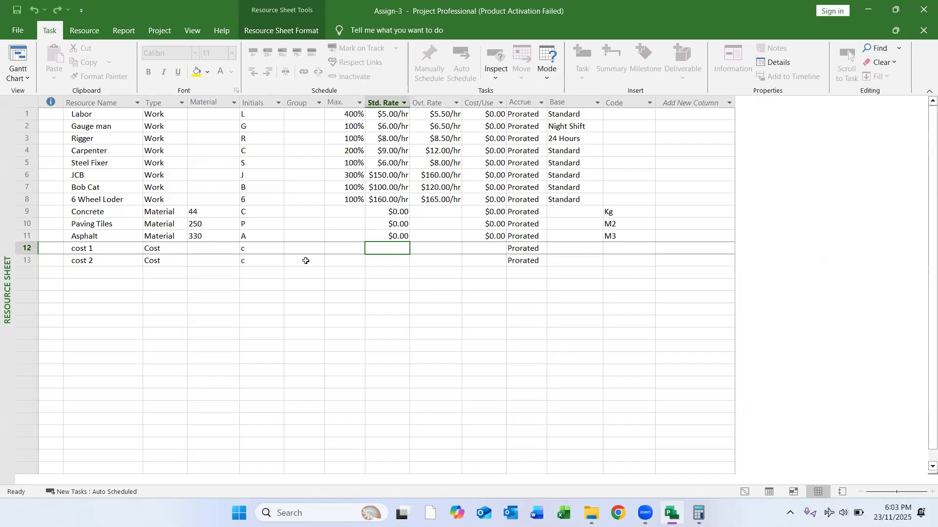
{"action": "left_click", "coordinate": [331, 249]}
{"action": "left_click", "coordinate": [395, 251]}
{"action": "double_click", "coordinate": [122, 252]}
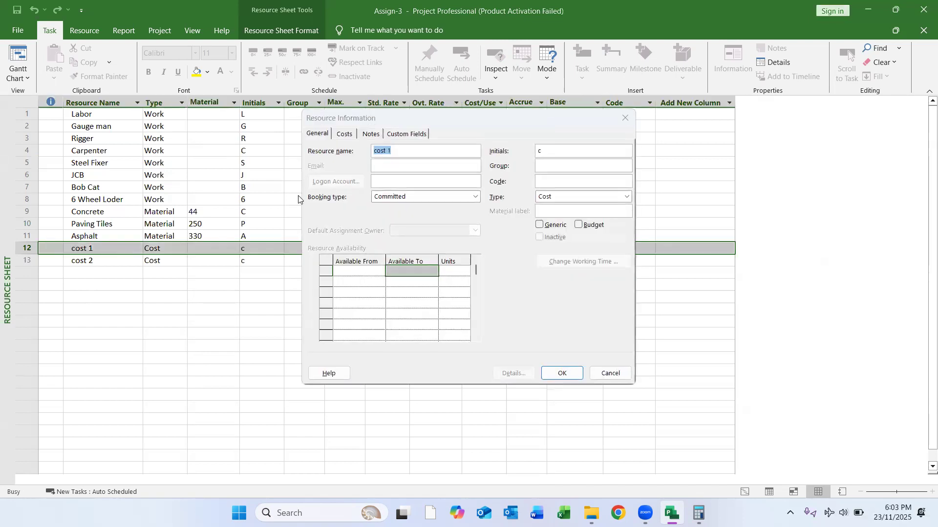
{"action": "left_click", "coordinate": [558, 153]}
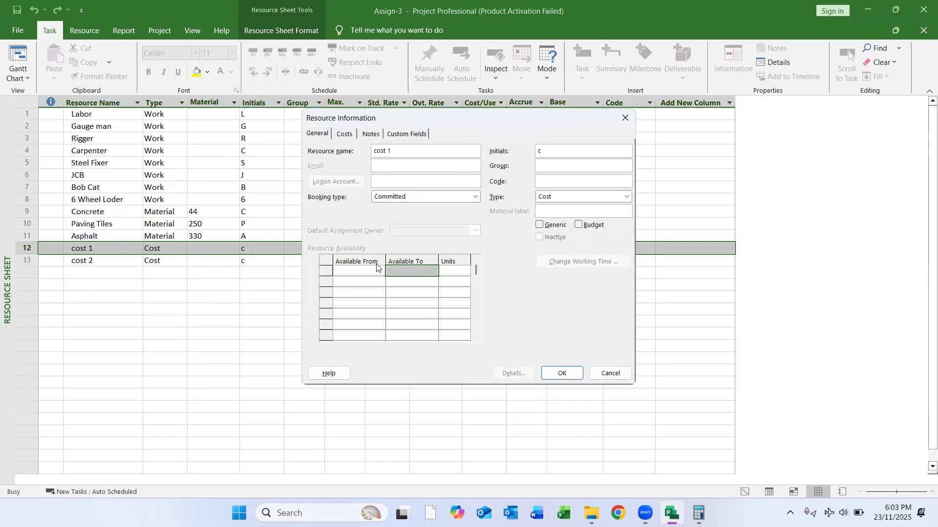
{"action": "left_click", "coordinate": [337, 133]}
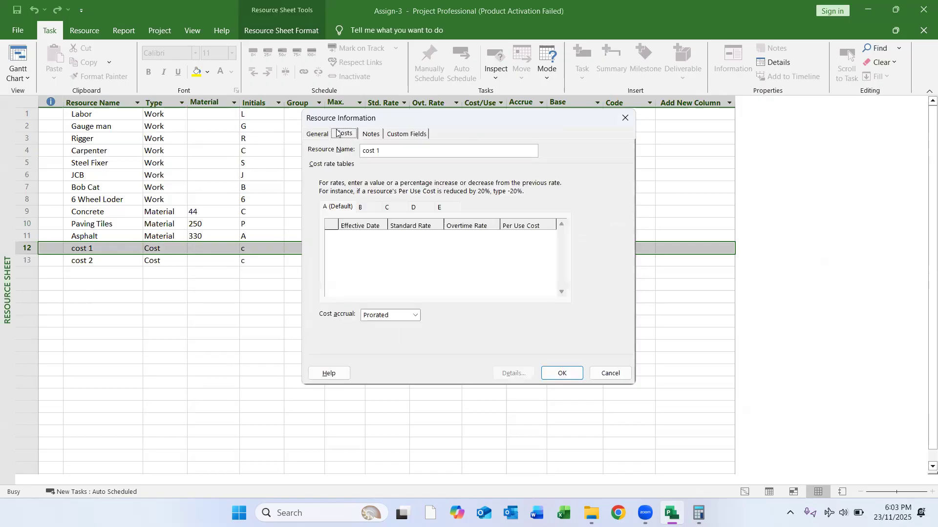
{"action": "left_click", "coordinate": [317, 134]}
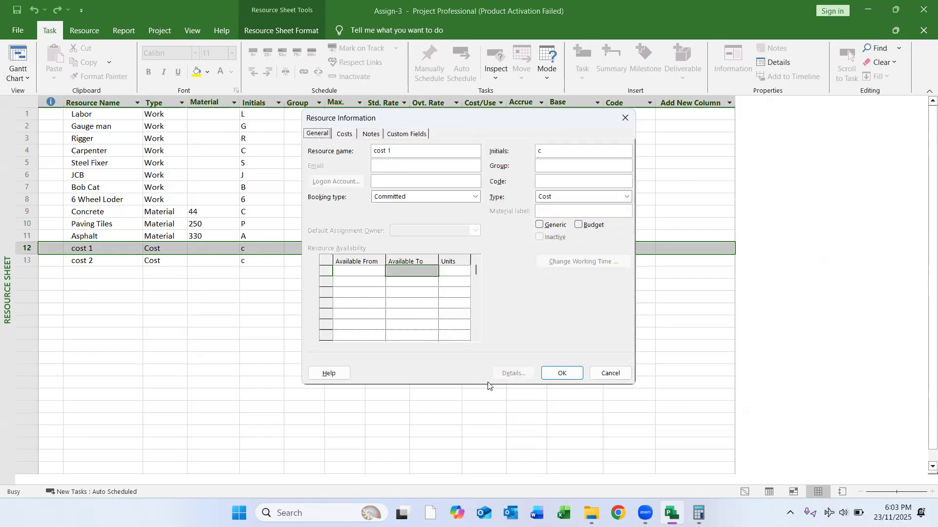
{"action": "left_click", "coordinate": [557, 200]}
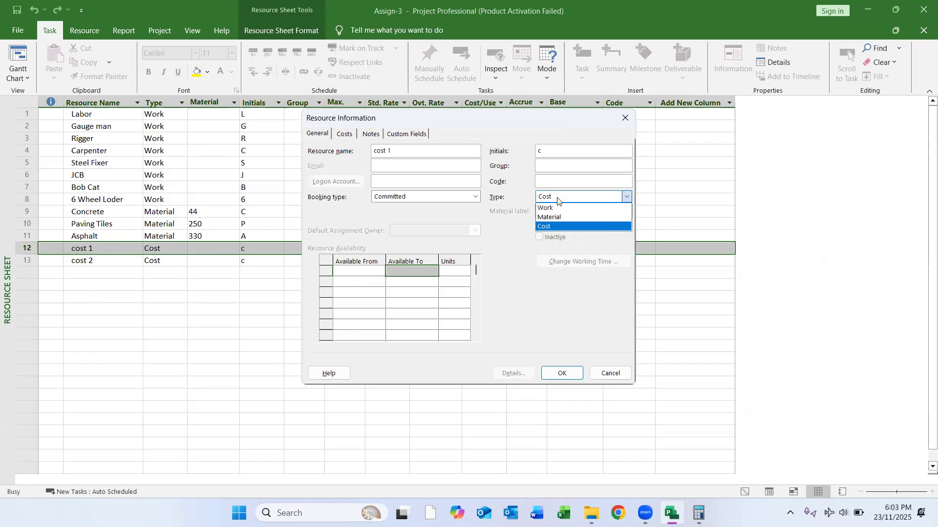
{"action": "left_click", "coordinate": [562, 227]}
{"action": "left_click", "coordinate": [561, 373]}
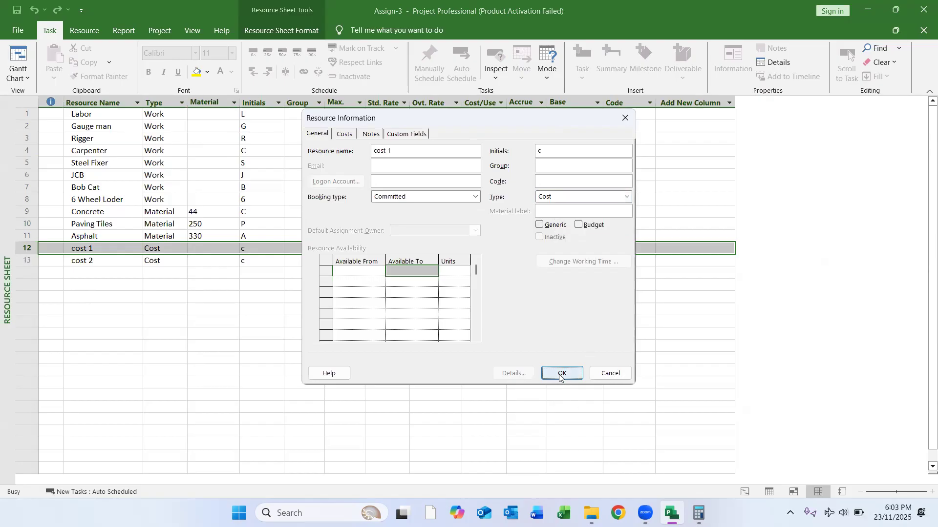
Examine the maximum units, standard rate, cost per use and code cells of cost 1, and the standard rate cell of cost 2.
{"action": "left_click", "coordinate": [269, 247]}
{"action": "left_click", "coordinate": [344, 249]}
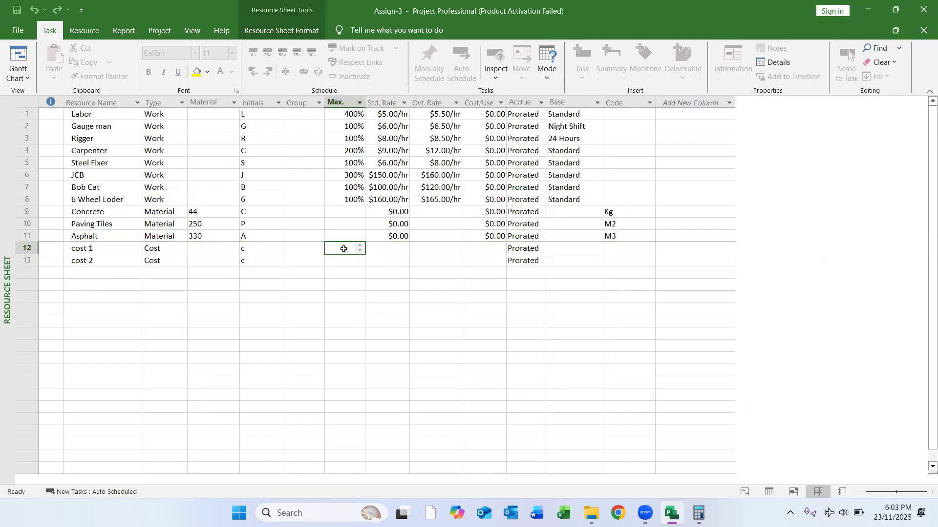
{"action": "left_click", "coordinate": [381, 250]}
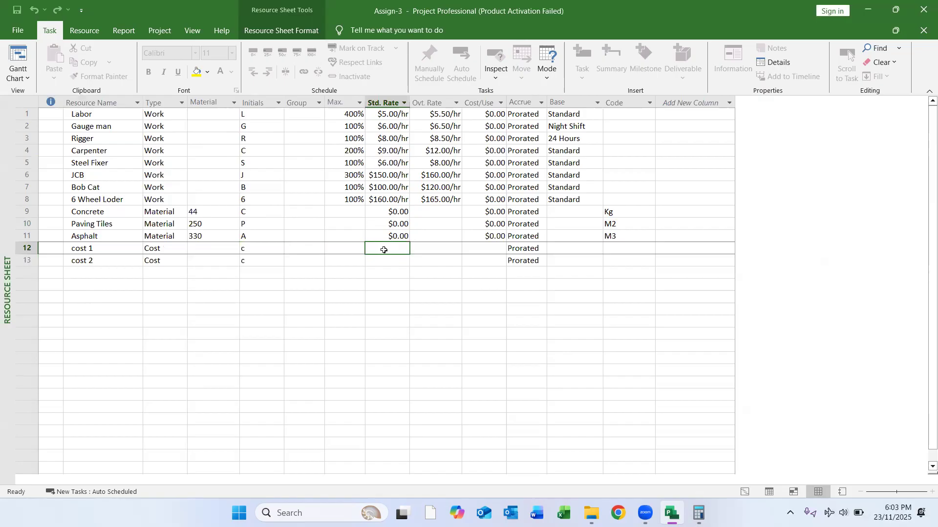
{"action": "left_click", "coordinate": [472, 249]}
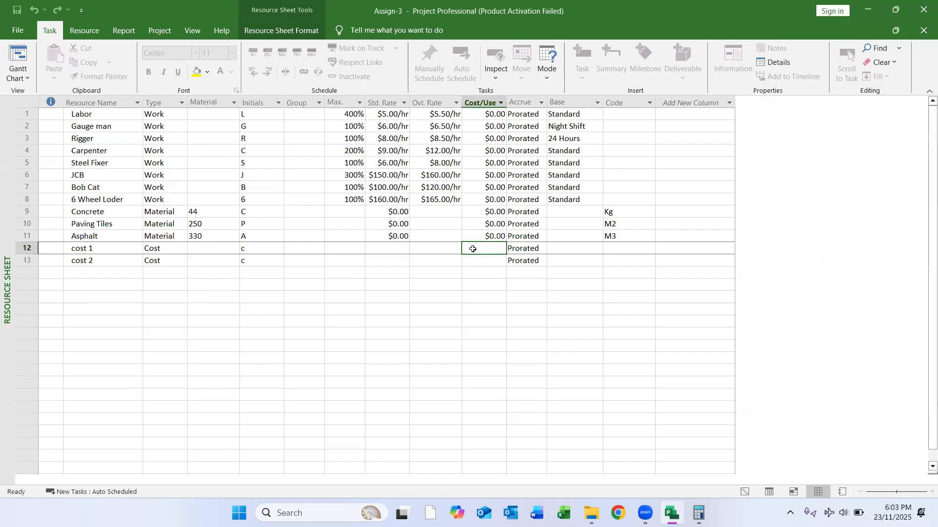
{"action": "left_click", "coordinate": [612, 247]}
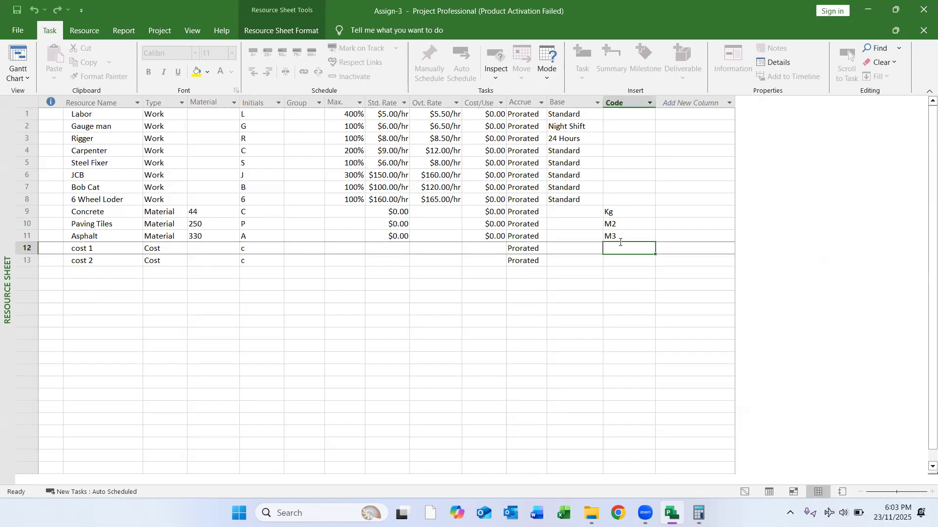
{"action": "left_click", "coordinate": [307, 248]}
{"action": "left_click", "coordinate": [391, 248]}
{"action": "left_click", "coordinate": [337, 248]}
{"action": "left_click", "coordinate": [385, 245]}
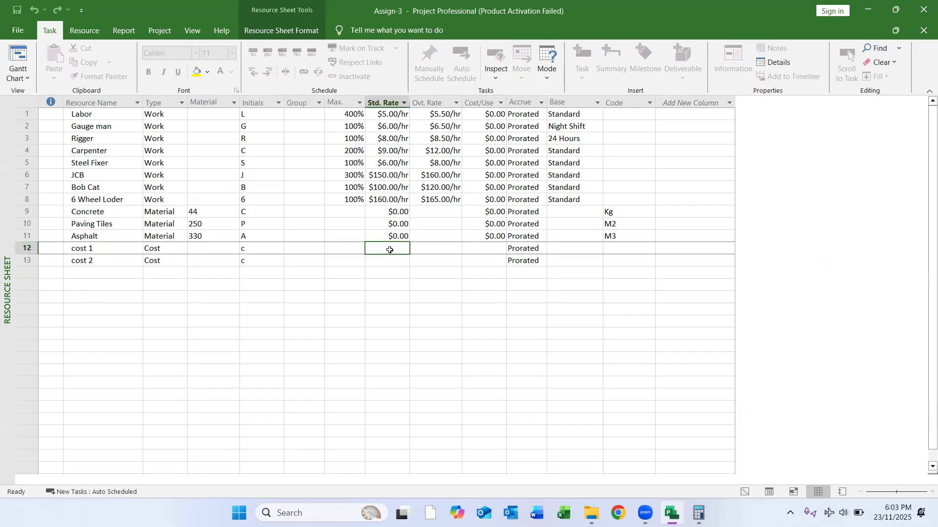
{"action": "left_click", "coordinate": [388, 268]}
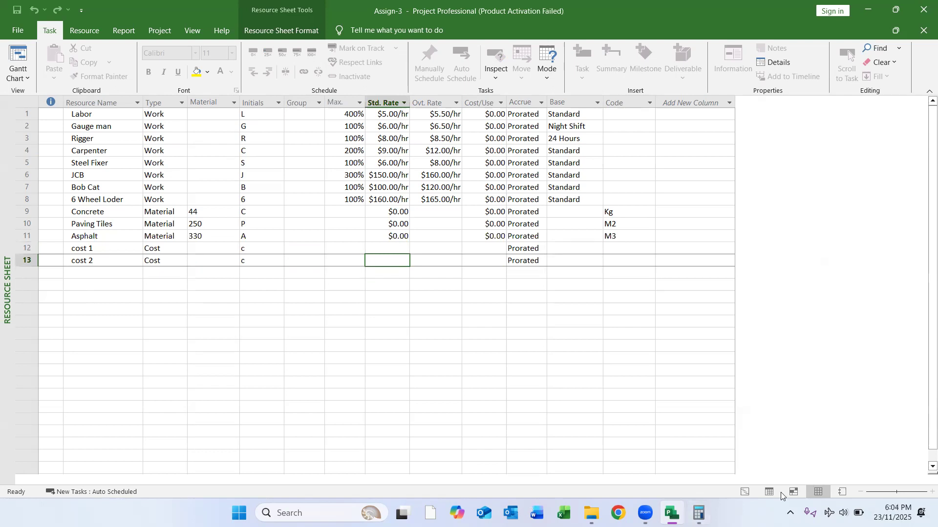
Return to the Gantt Chart and set the cost of task 102, Ø25 SDR-9, to 250.
{"action": "left_click", "coordinate": [744, 491]}
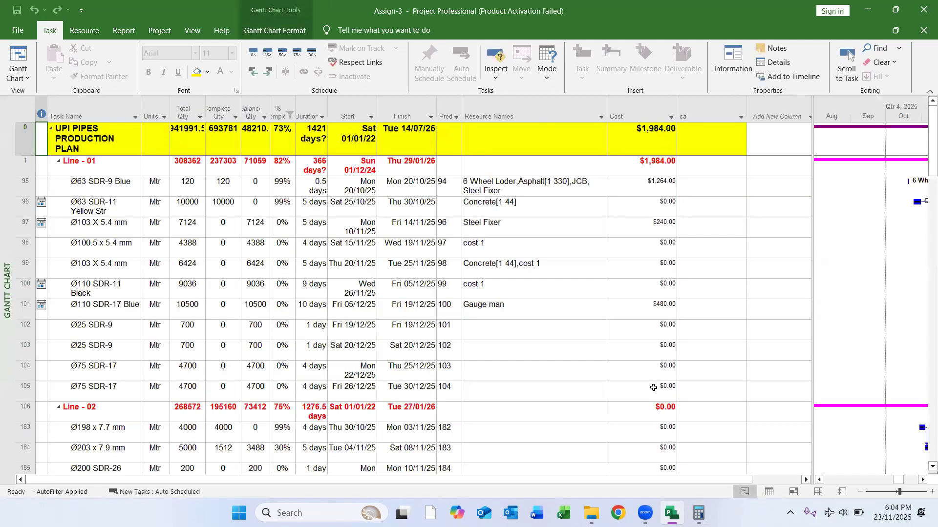
{"action": "left_click", "coordinate": [660, 326]}
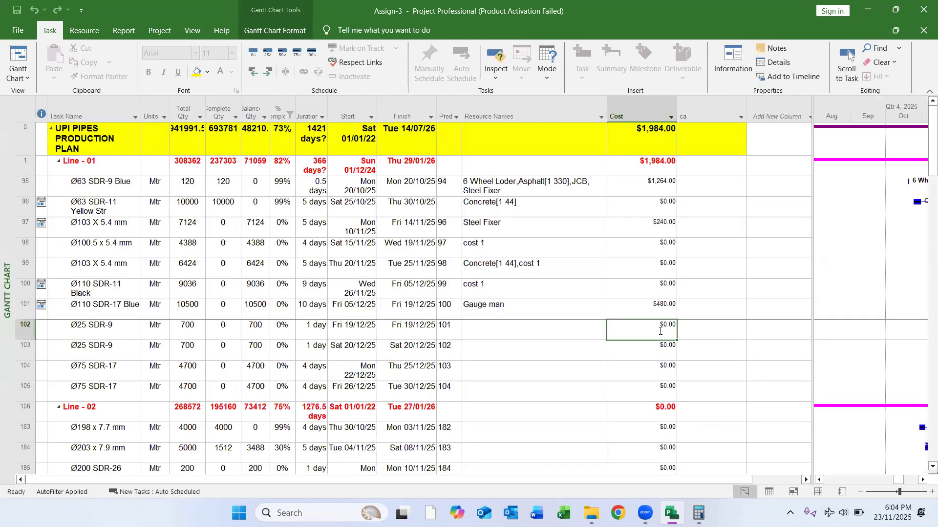
{"action": "type", "text": "25"}
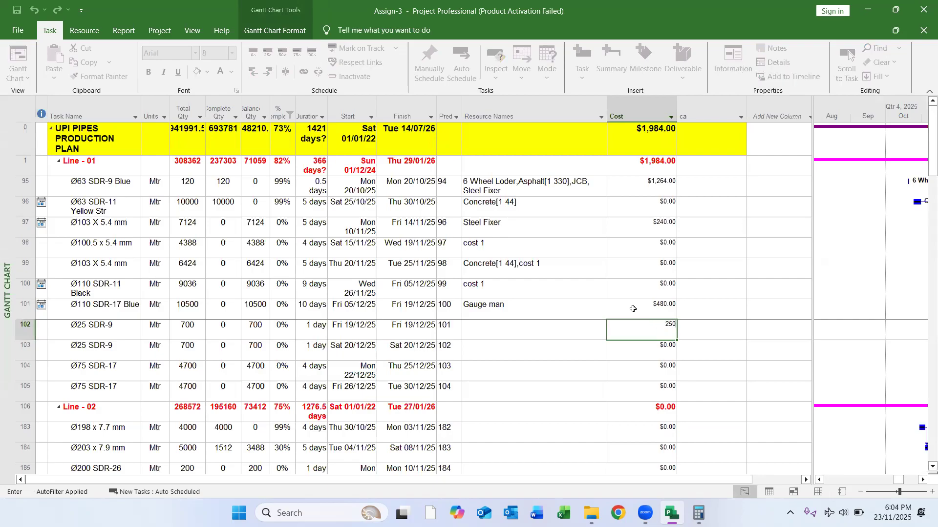
{"action": "type", "text": "0"}
{"action": "left_click", "coordinate": [633, 308]}
Set the cost of task 100, Ø110 SDR-11 Black, to 2500 and of task 98, Ø100.5 x 5.4 mm, to 2300.
{"action": "left_click", "coordinate": [637, 290]}
{"action": "type", "text": "2,50"}
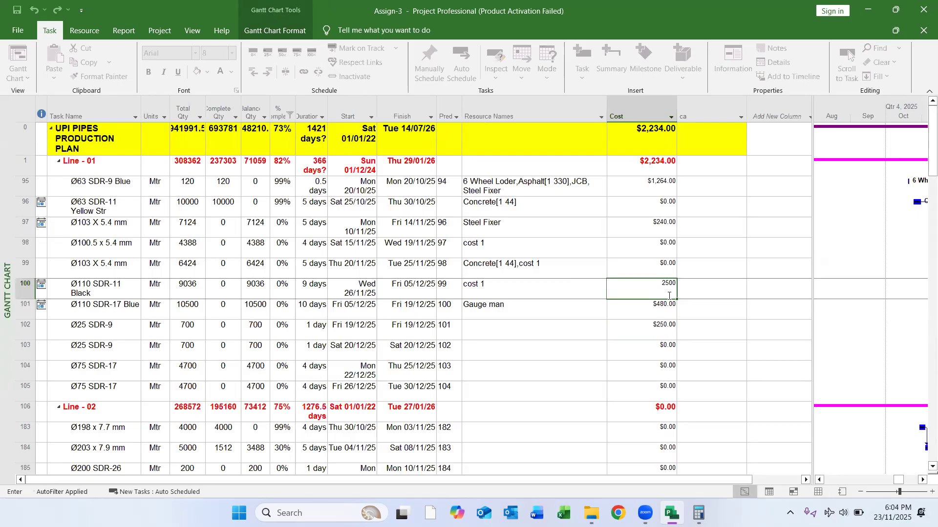
{"action": "type", "text": "0"}
{"action": "key", "text": "Return"}
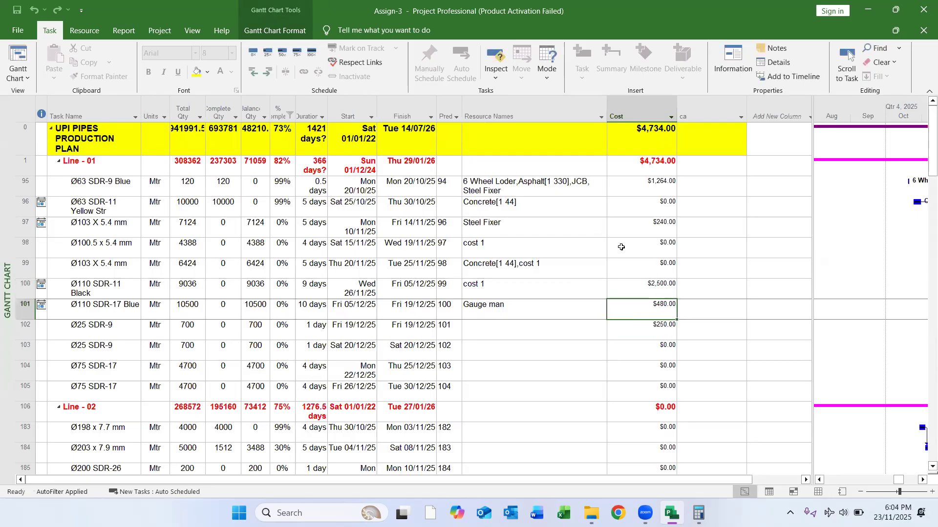
{"action": "left_click", "coordinate": [621, 247]}
{"action": "type", "text": "2500"}
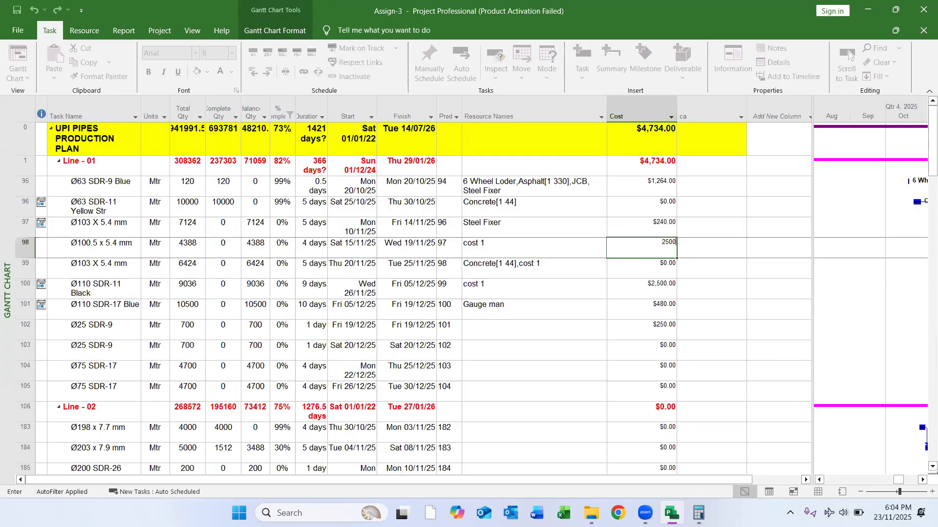
{"action": "key", "text": "Return"}
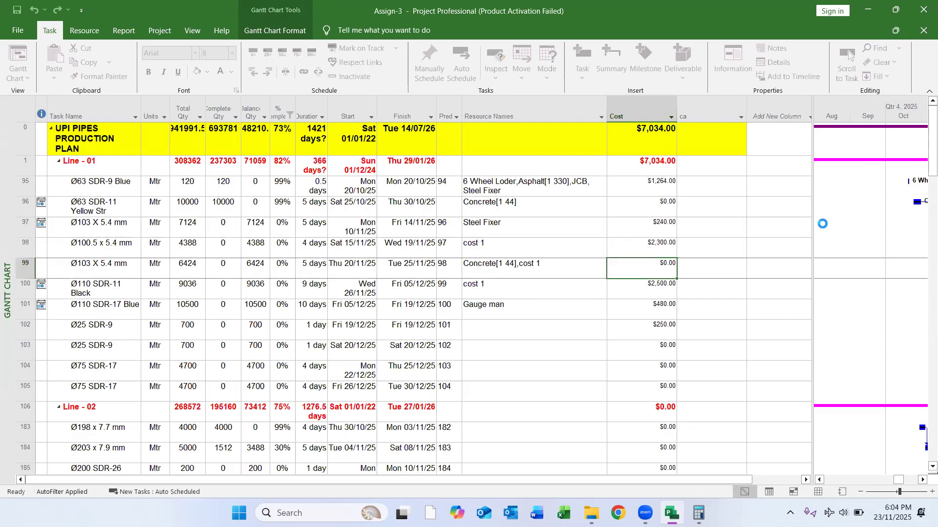
Assign the cost 1 resource to task 104, Ø75 SDR-17, and set the task's cost to 3000.
{"action": "left_click", "coordinate": [458, 415]}
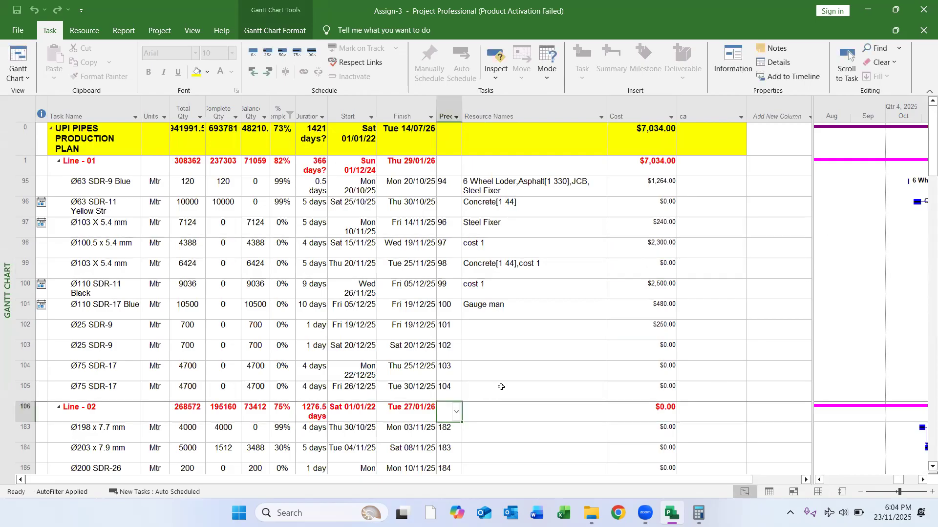
{"action": "left_click", "coordinate": [589, 375]}
{"action": "left_click", "coordinate": [602, 371]}
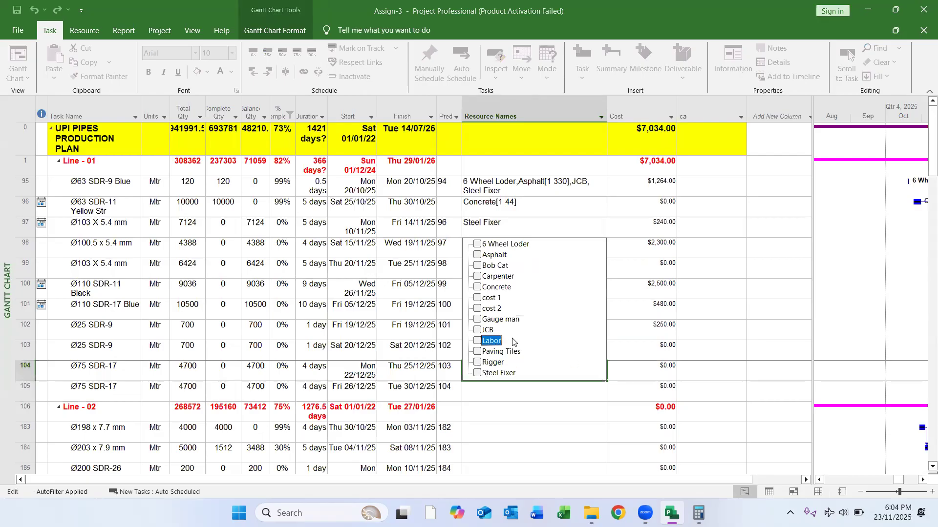
{"action": "left_click", "coordinate": [485, 299]}
{"action": "left_click", "coordinate": [768, 351]}
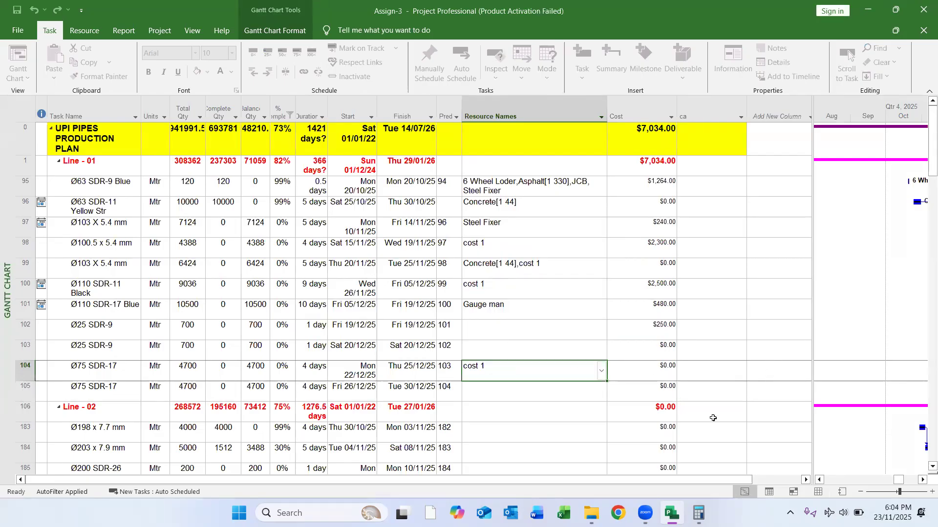
{"action": "left_click", "coordinate": [635, 379]}
{"action": "type", "text": "3000"}
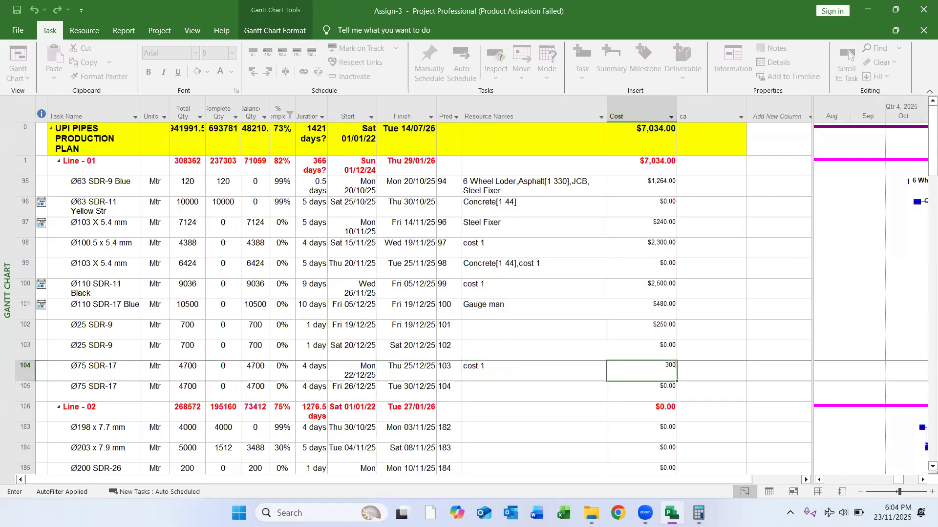
{"action": "key", "text": "Return"}
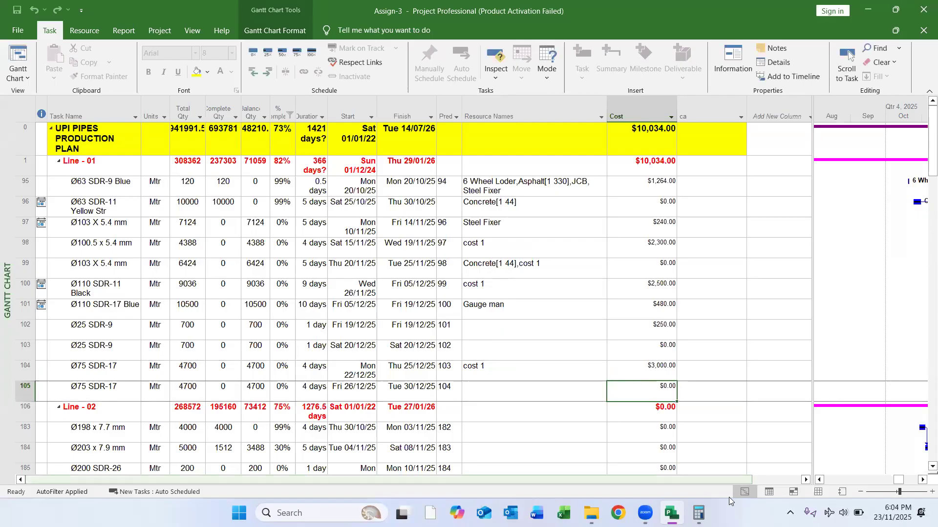
Delete the entire cost 2 row from the resource sheet.
{"action": "left_click", "coordinate": [818, 492]}
{"action": "left_click", "coordinate": [123, 259]}
{"action": "right_click", "coordinate": [124, 259]}
{"action": "left_click", "coordinate": [86, 263]}
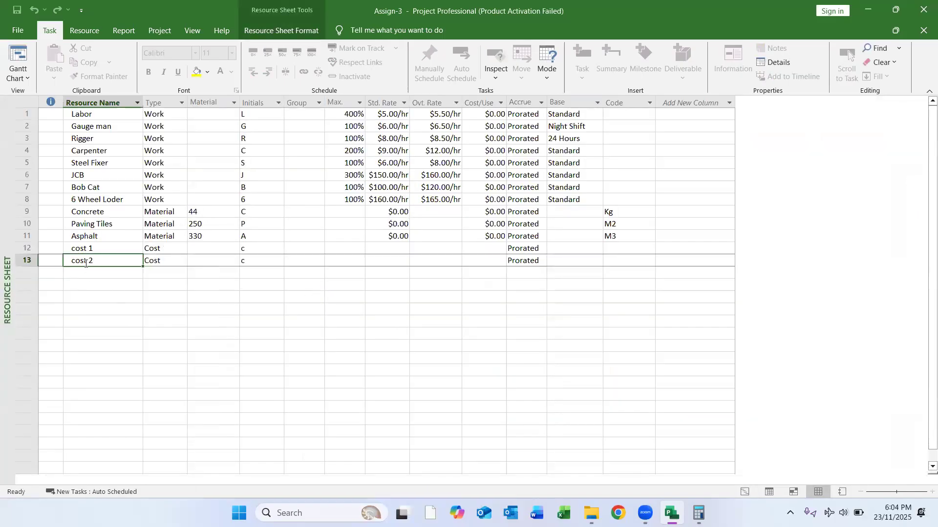
{"action": "right_click", "coordinate": [32, 266]}
{"action": "key", "text": "Escape"}
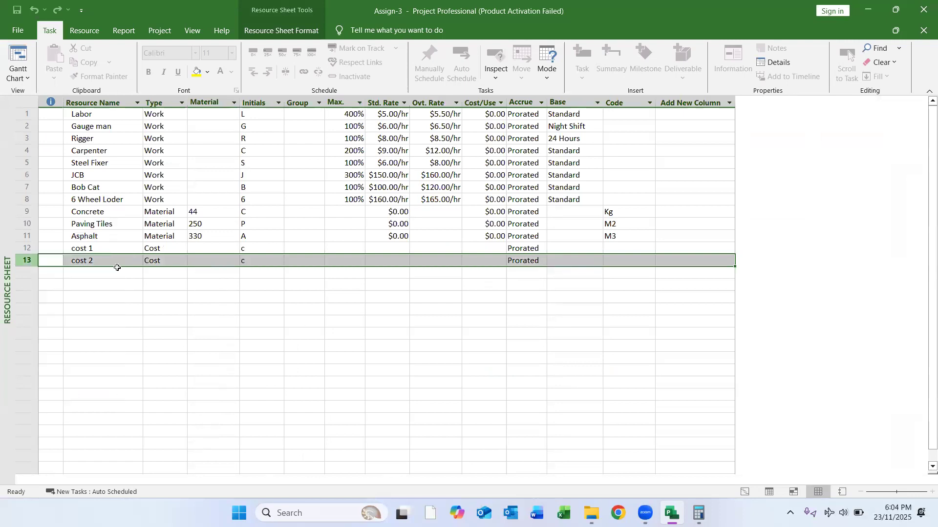
{"action": "left_click", "coordinate": [100, 264]}
{"action": "left_click_drag", "start_coordinate": [176, 286], "coordinate": [191, 288]}
{"action": "left_click", "coordinate": [111, 265]}
{"action": "left_click_drag", "start_coordinate": [99, 262], "coordinate": [40, 264]}
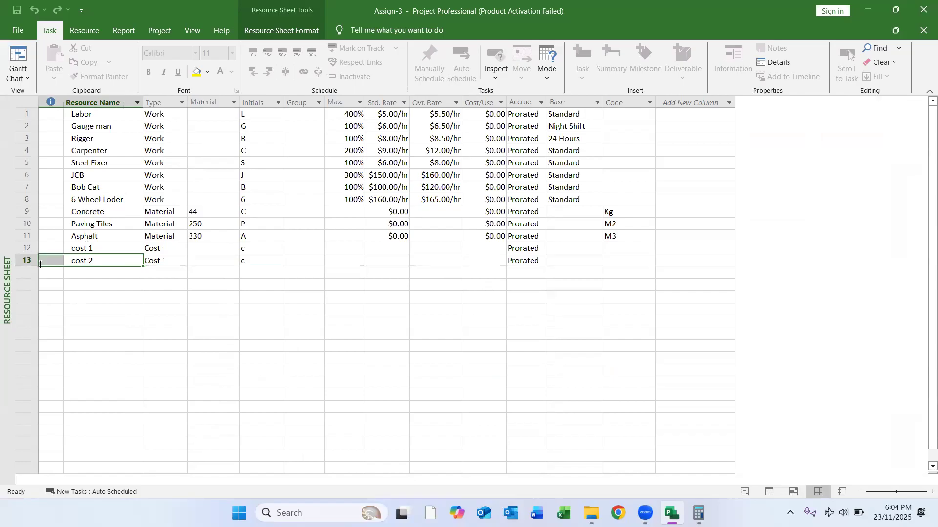
{"action": "left_click", "coordinate": [108, 263]}
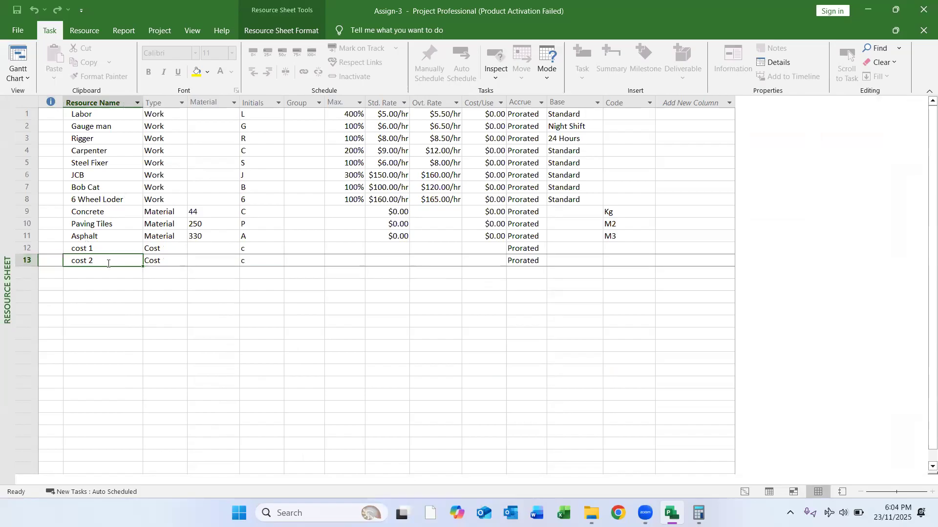
{"action": "double_click", "coordinate": [73, 262]}
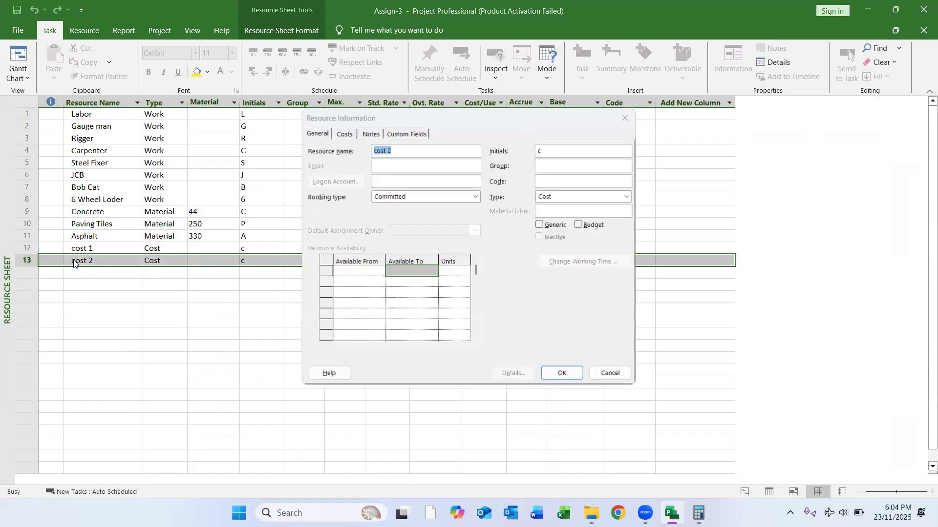
{"action": "left_click", "coordinate": [611, 373]}
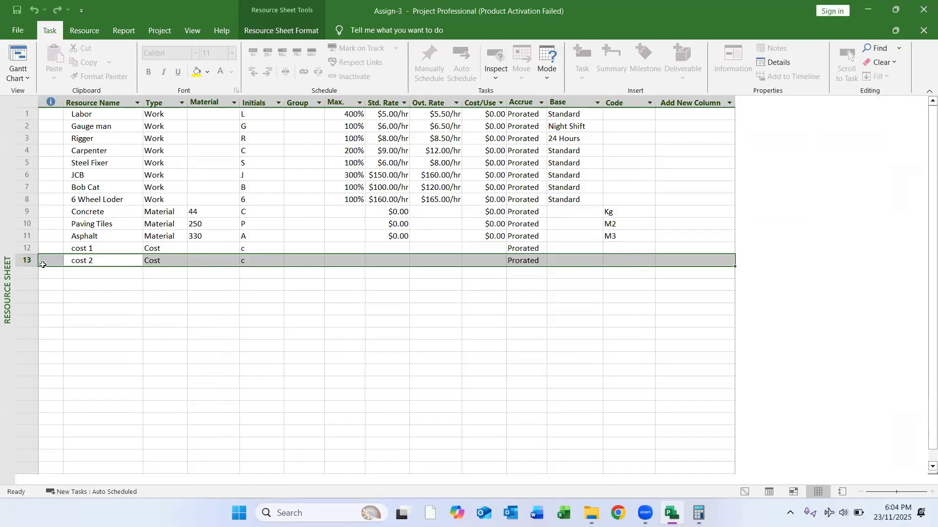
{"action": "left_click", "coordinate": [880, 62]}
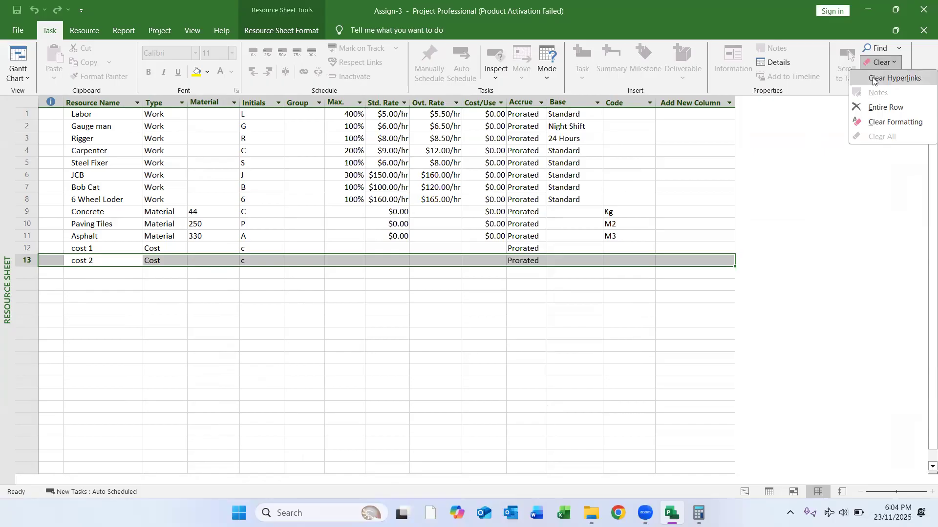
{"action": "left_click", "coordinate": [886, 107]}
{"action": "left_click", "coordinate": [245, 364]}
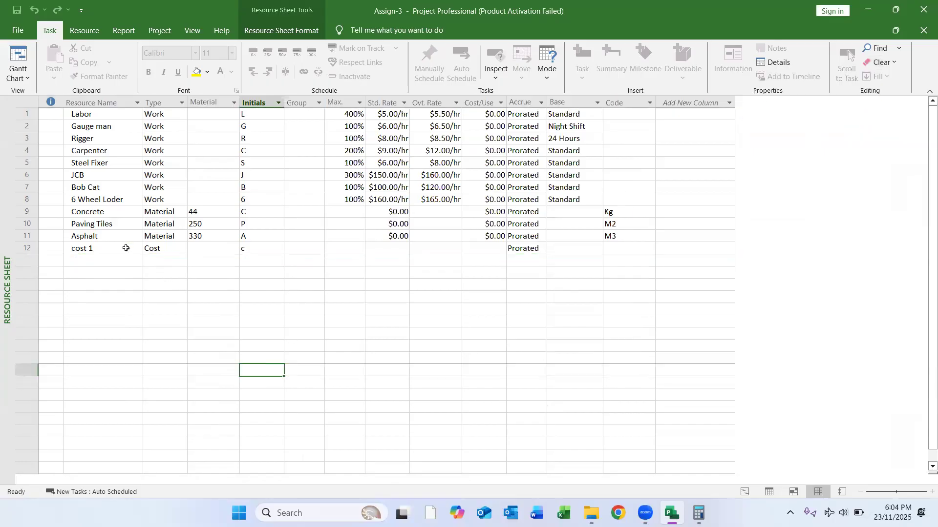
Rename the cost 1 resource as cost.
{"action": "left_click", "coordinate": [107, 249]}
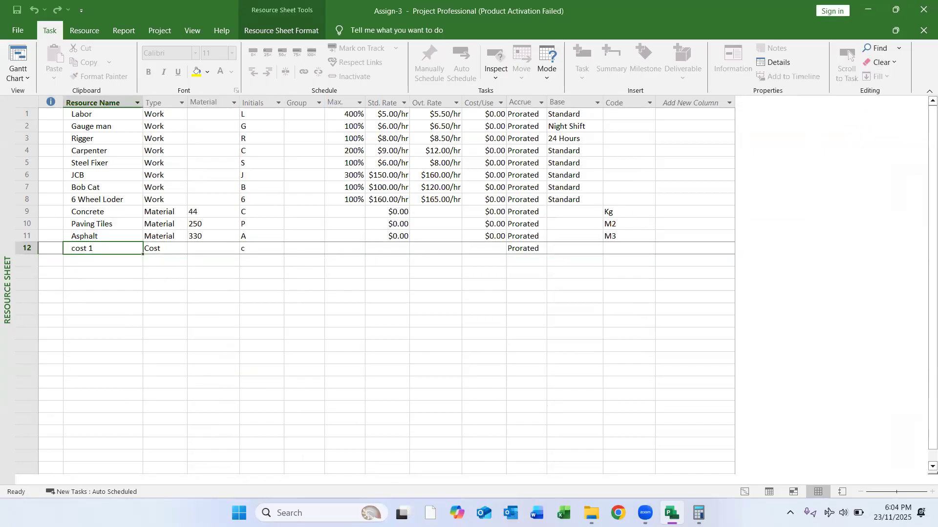
{"action": "key", "text": "BackSpace"}
{"action": "key", "text": "BackSpace"}
{"action": "key", "text": "Return"}
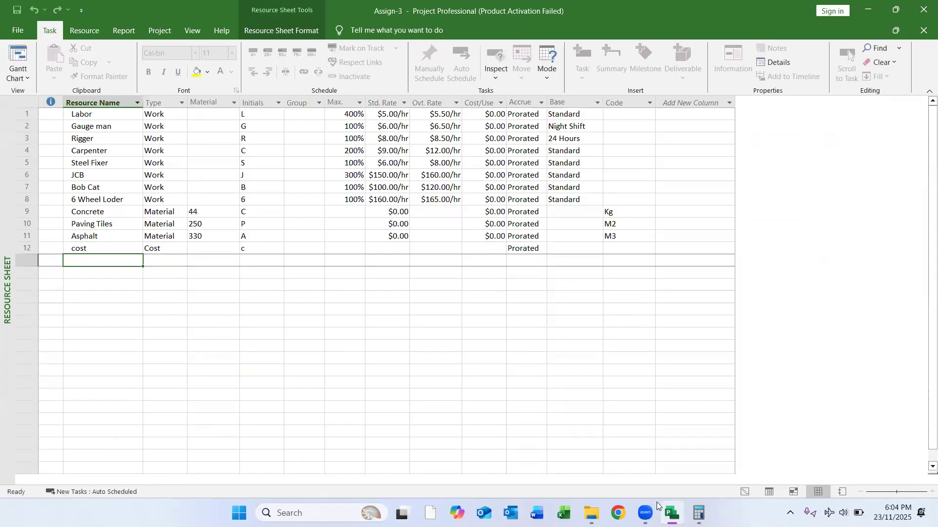
Check the Cost column in the Gantt Chart against the resource sheet and return to the Gantt Chart.
{"action": "left_click", "coordinate": [745, 492]}
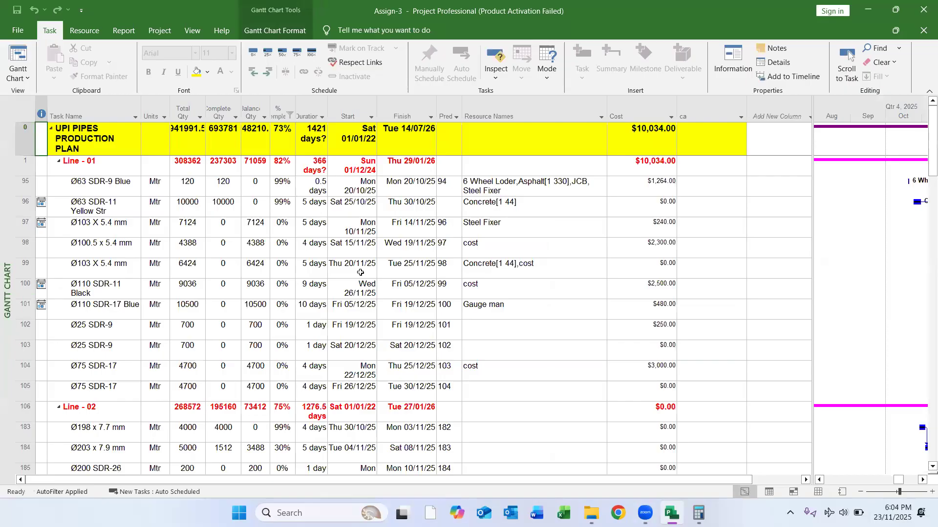
{"action": "left_click", "coordinate": [629, 115]}
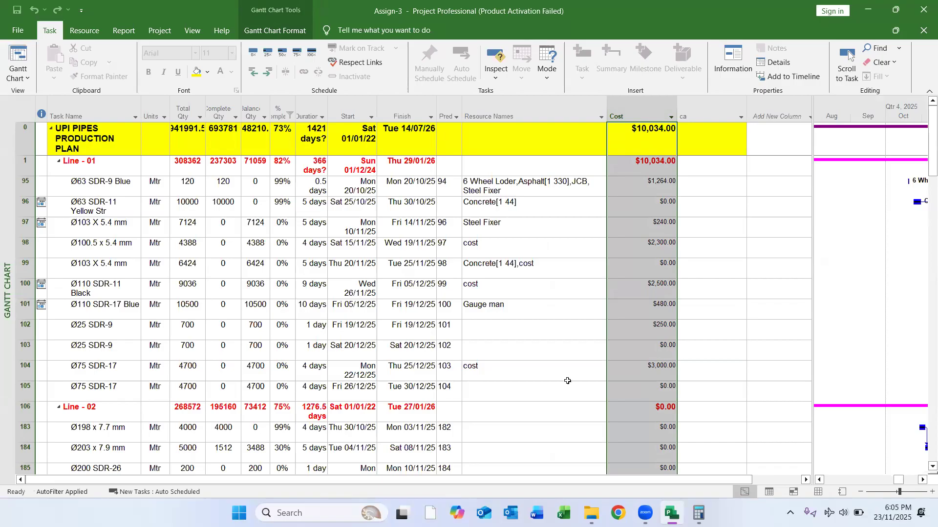
{"action": "left_click", "coordinate": [818, 492]}
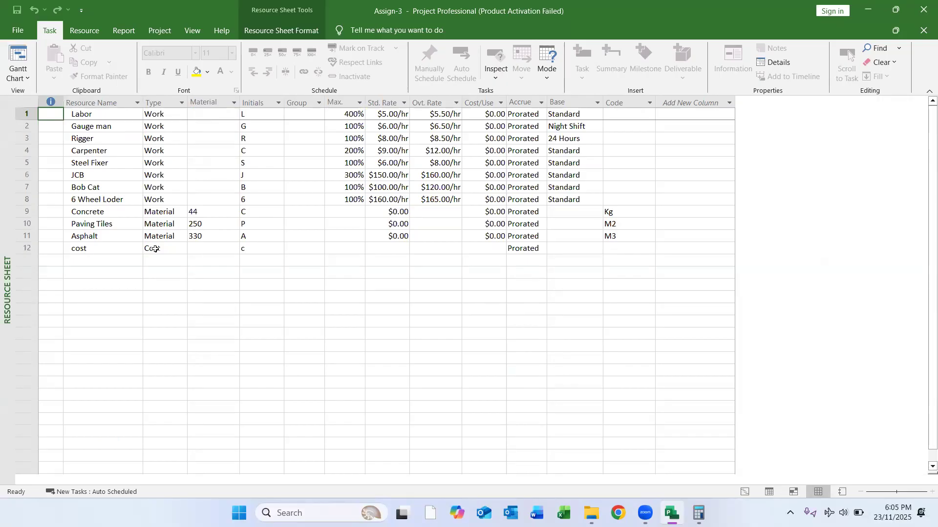
{"action": "left_click", "coordinate": [739, 493]}
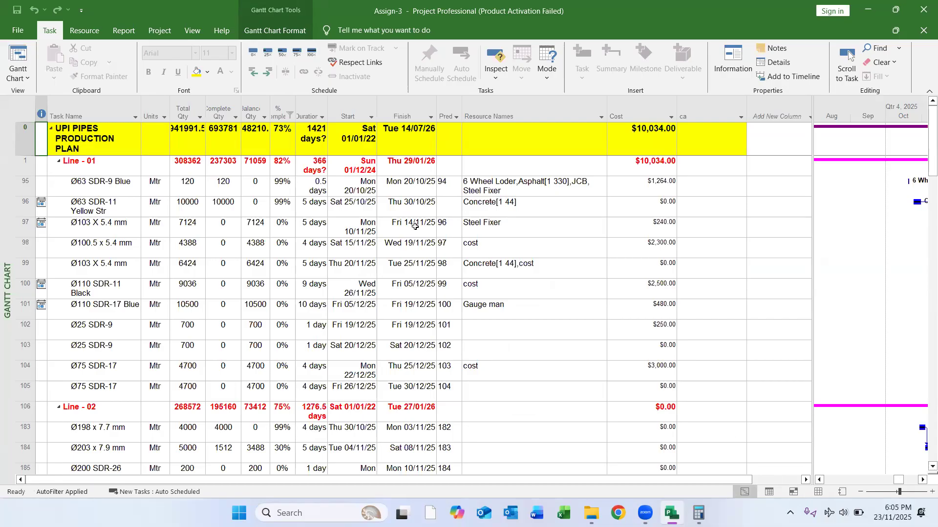
View the task text fields in the Custom Fields dialog and close it without changes.
{"action": "left_click", "coordinate": [155, 30]}
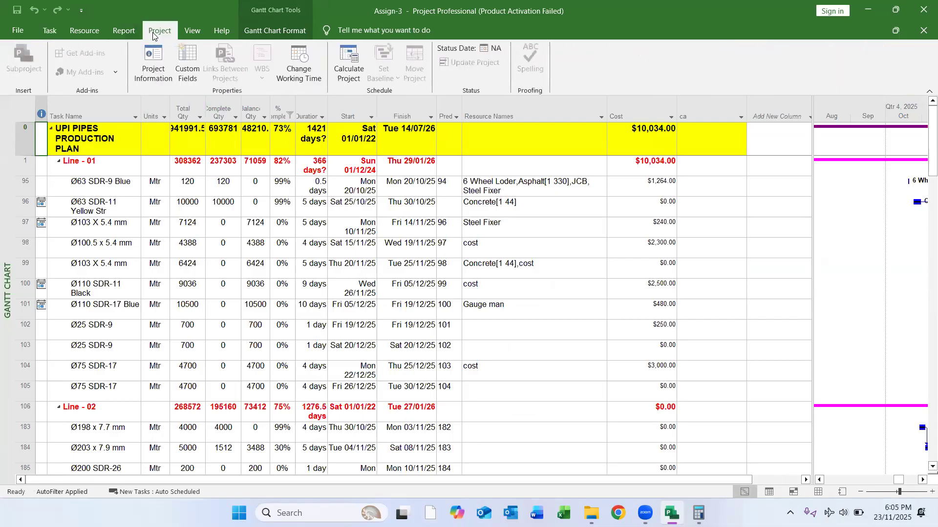
{"action": "left_click", "coordinate": [192, 59]}
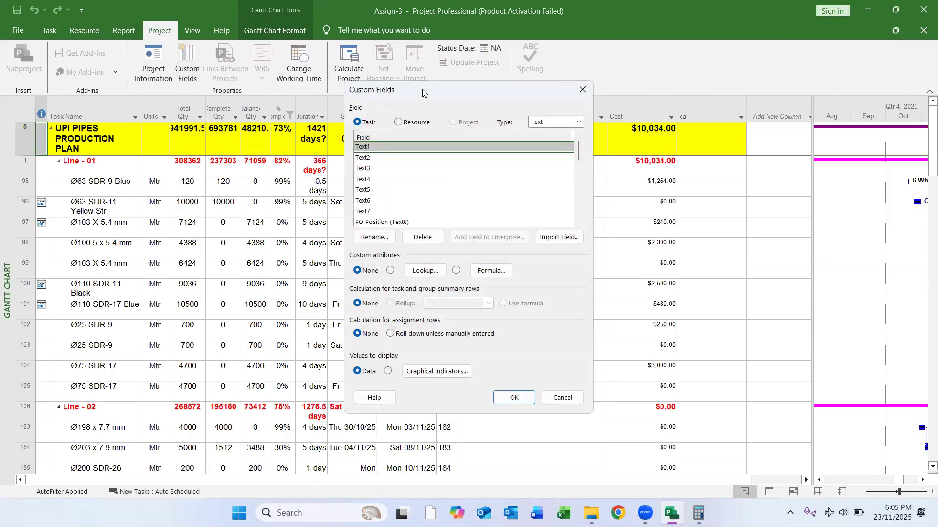
{"action": "left_click_drag", "start_coordinate": [422, 89], "coordinate": [605, 59]}
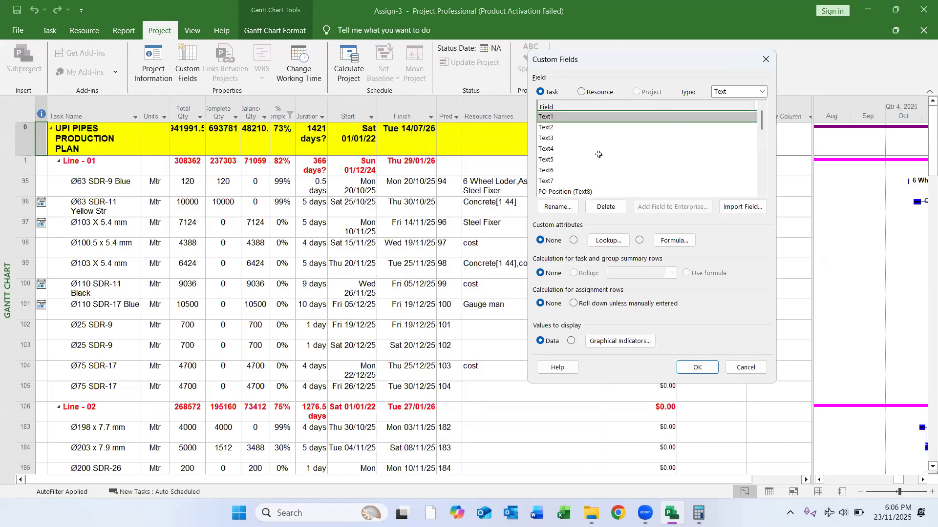
{"action": "left_click", "coordinate": [746, 368]}
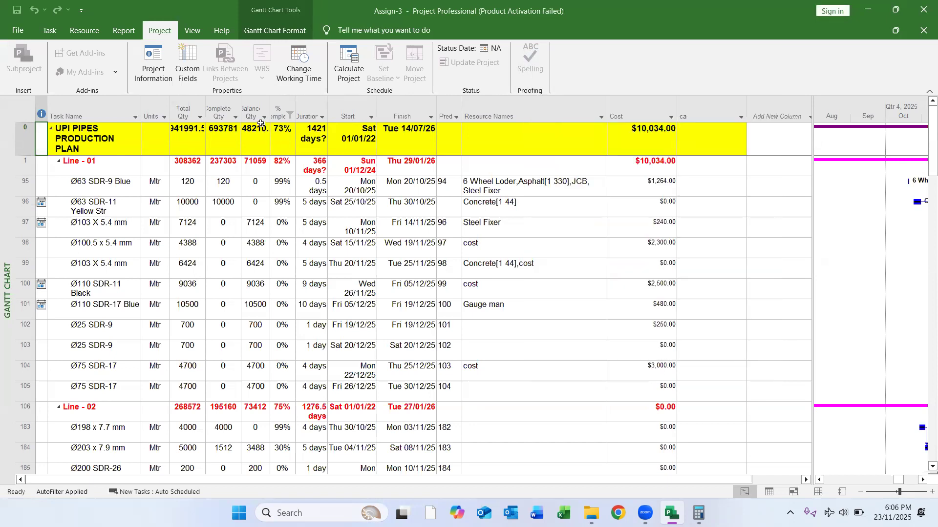
Change the title of the Total Qty column to Total Qtyyy in its field settings.
{"action": "left_click", "coordinate": [177, 110]}
{"action": "right_click", "coordinate": [177, 110]}
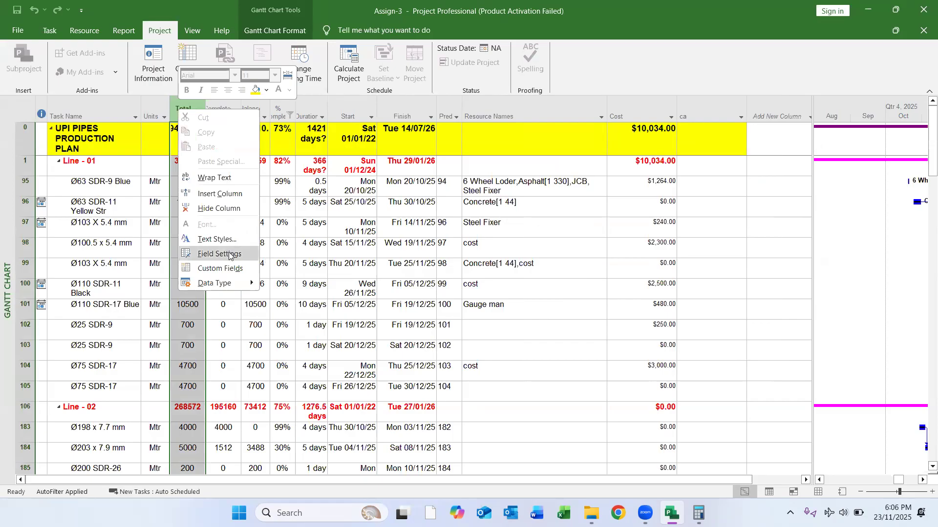
{"action": "left_click", "coordinate": [220, 253]}
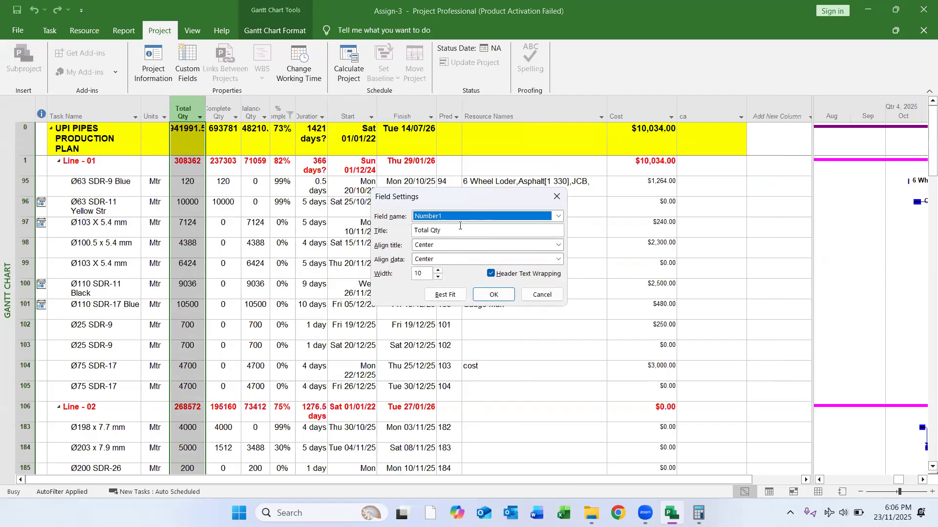
{"action": "left_click", "coordinate": [447, 233]}
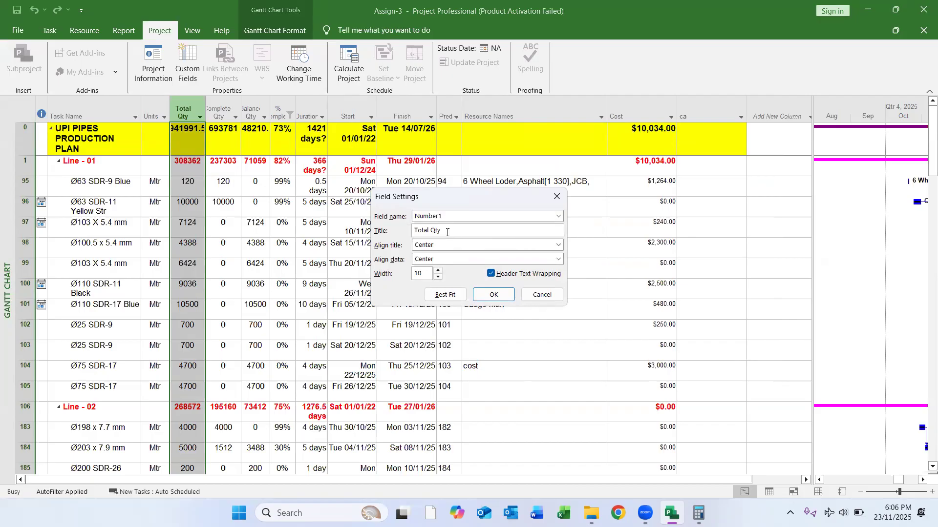
{"action": "type", "text": "tyyy"}
{"action": "key", "text": "Return"}
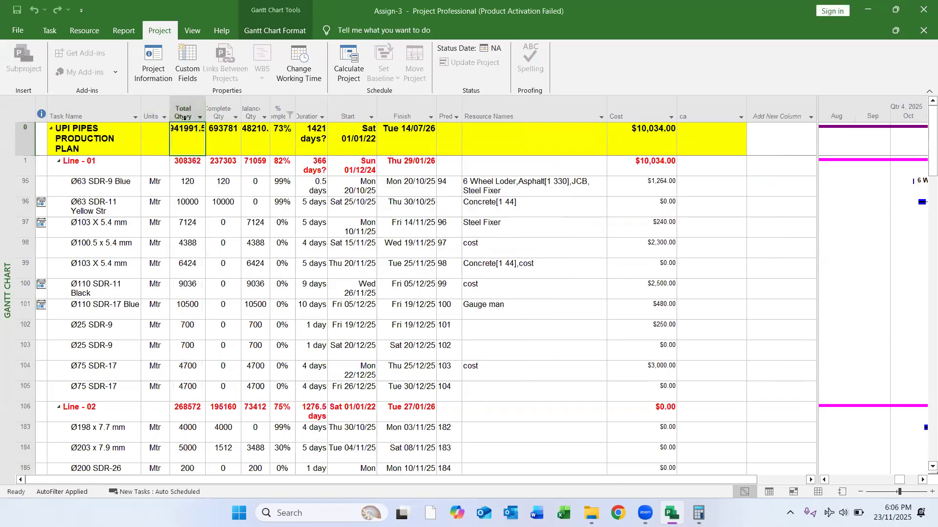
Review the field settings and custom field definition of the Total Qtyyy column without changing them.
{"action": "right_click", "coordinate": [190, 117]}
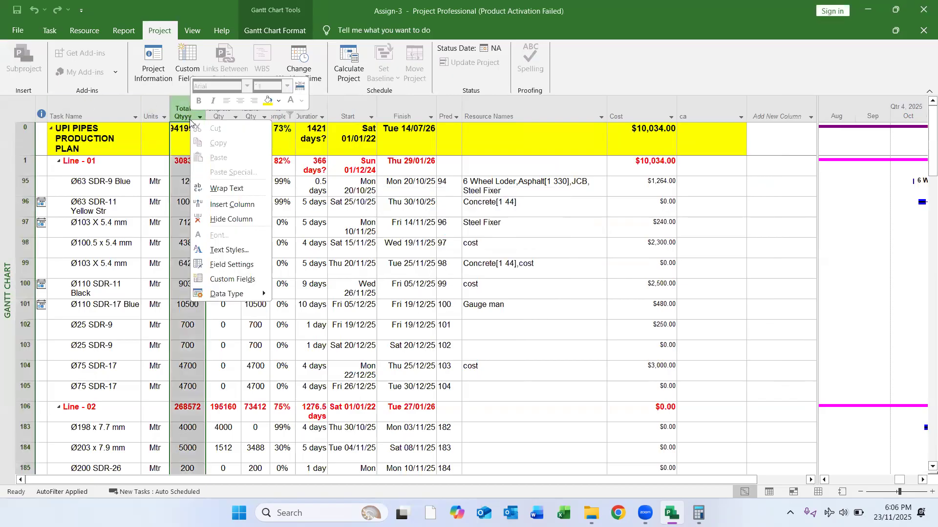
{"action": "left_click", "coordinate": [239, 264]}
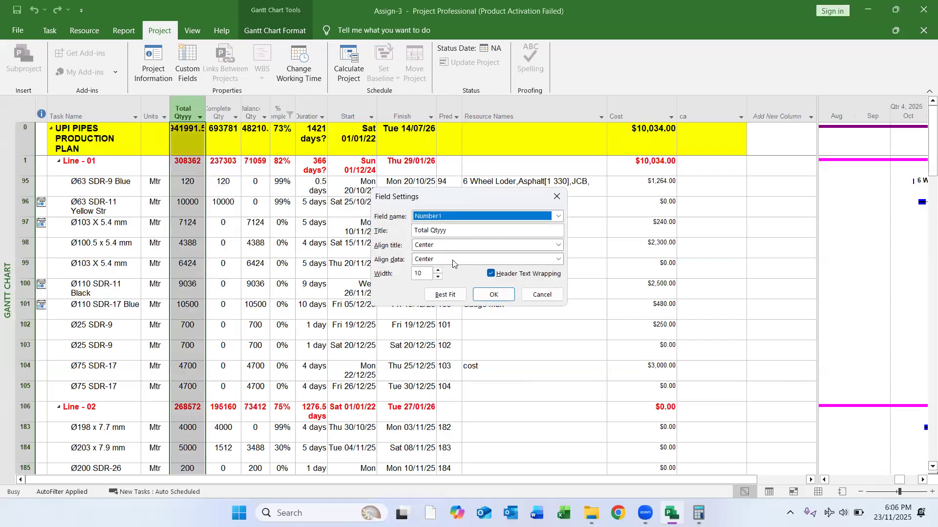
{"action": "left_click", "coordinate": [493, 294]}
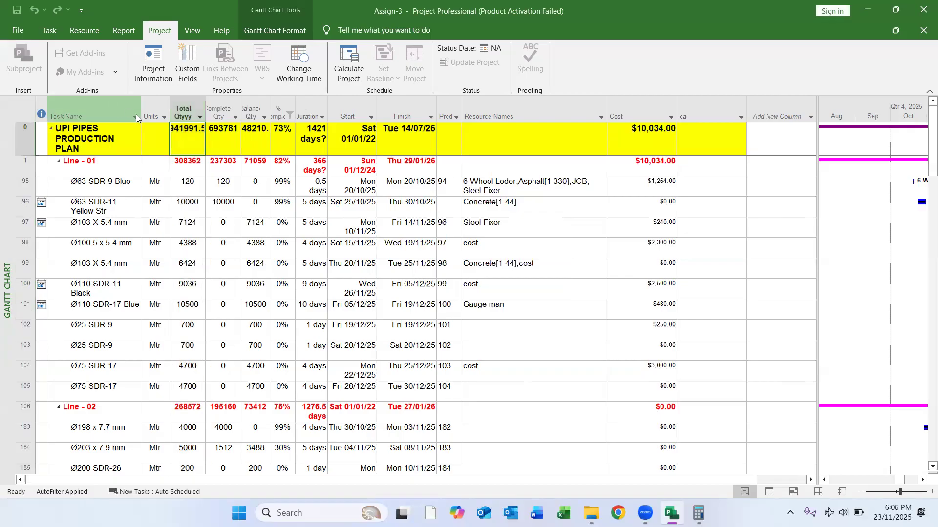
{"action": "right_click", "coordinate": [181, 112]}
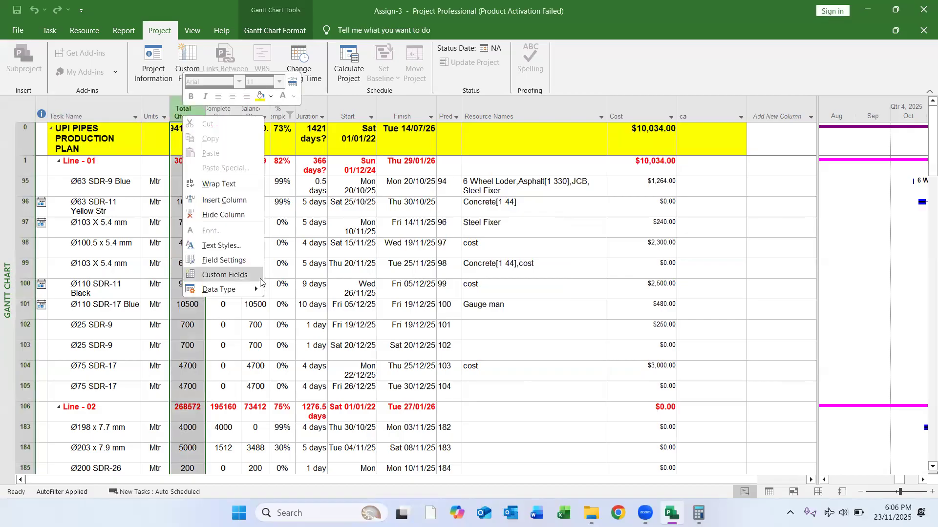
{"action": "left_click", "coordinate": [243, 279]}
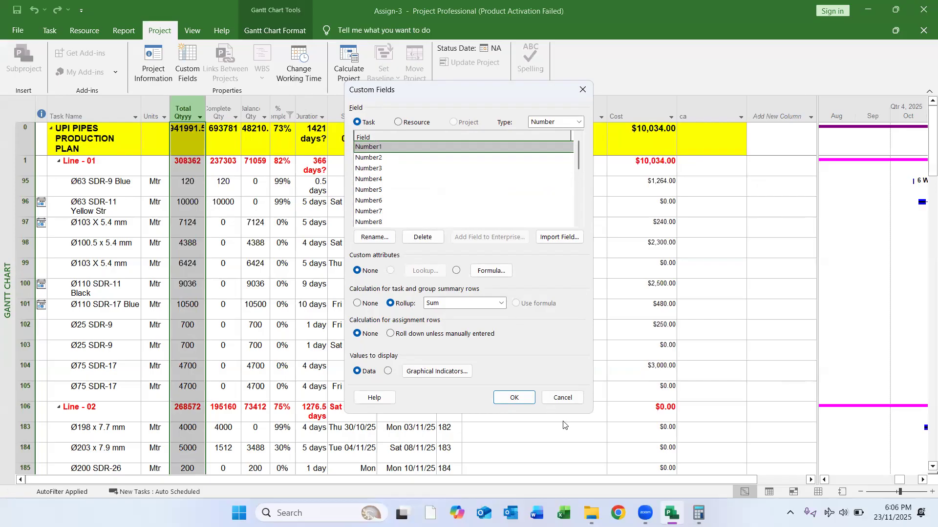
{"action": "left_click", "coordinate": [562, 398]}
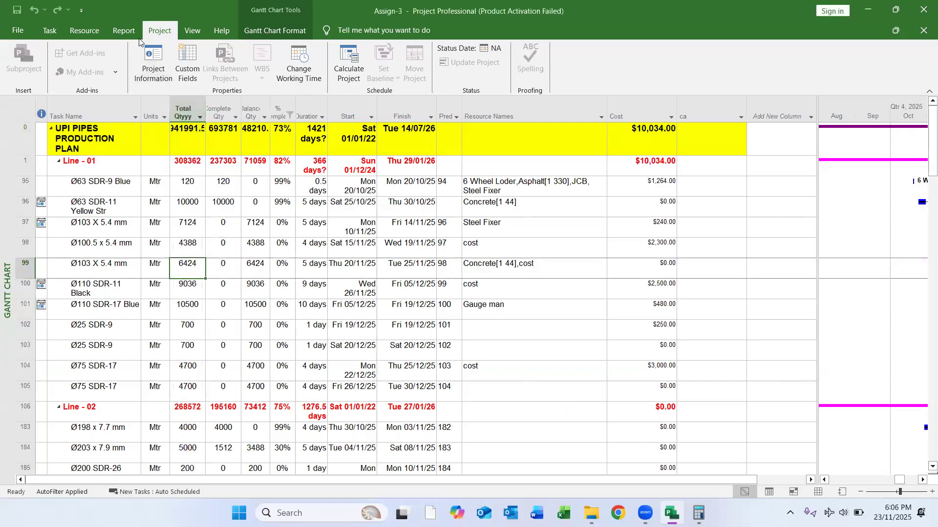
Enable a formula for the Number1 task field in Custom Fields, accepting the data replacement, and open its formula editor.
{"action": "left_click", "coordinate": [186, 74]}
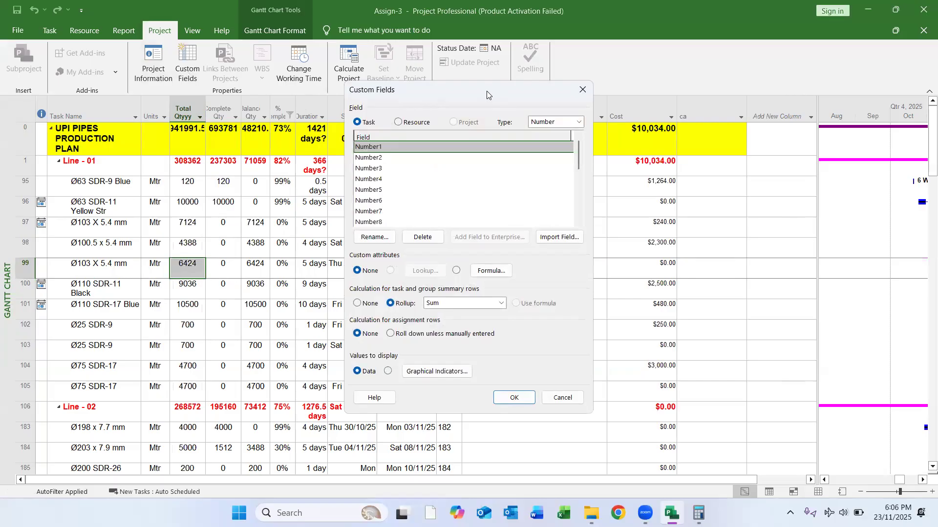
{"action": "left_click_drag", "start_coordinate": [487, 91], "coordinate": [530, 59]}
{"action": "left_click", "coordinate": [610, 90]}
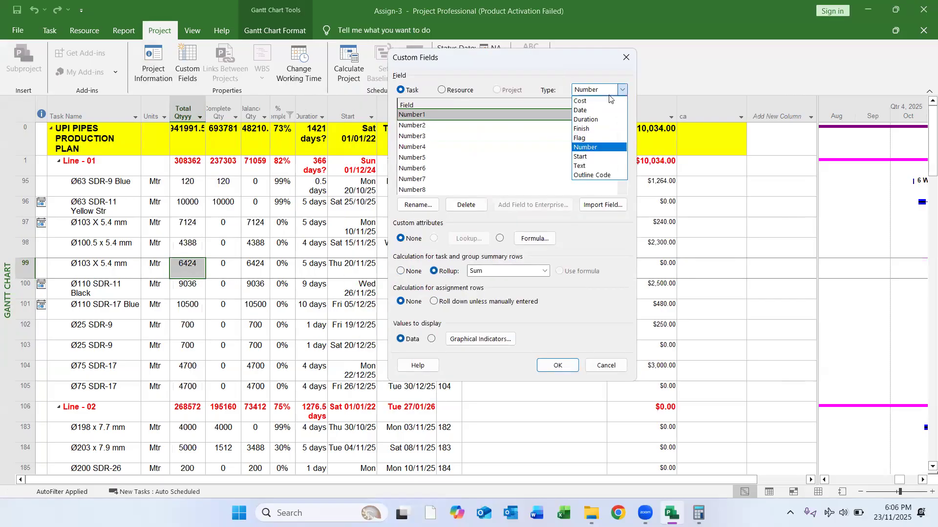
{"action": "left_click", "coordinate": [586, 148]}
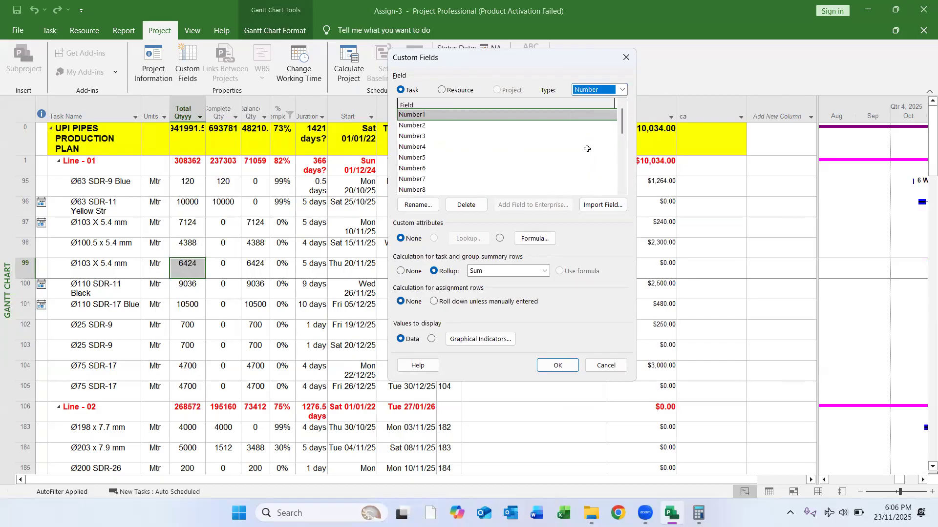
{"action": "left_click", "coordinate": [499, 238]}
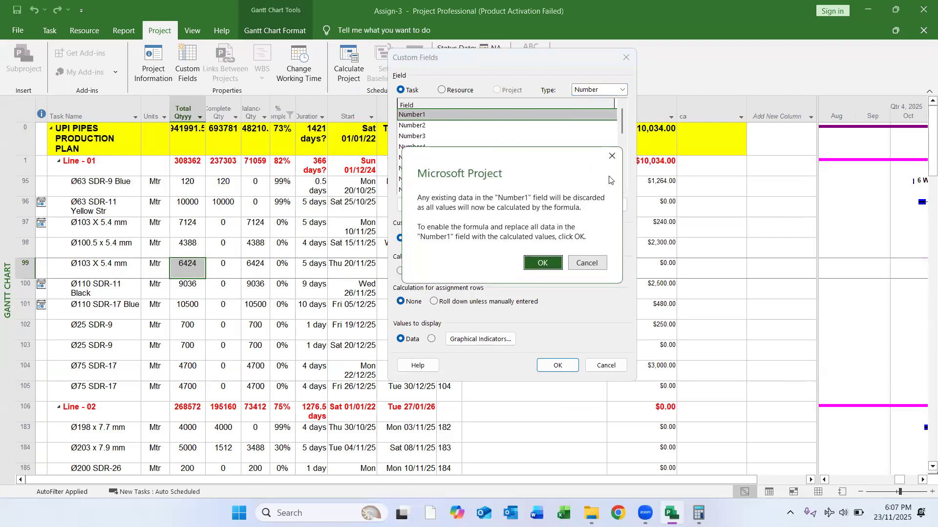
{"action": "left_click", "coordinate": [552, 262]}
{"action": "left_click", "coordinate": [543, 238]}
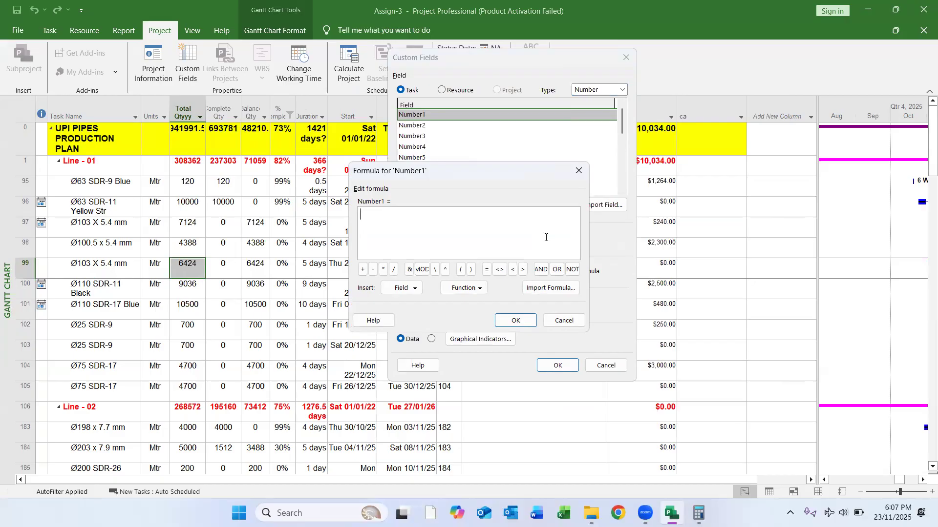
Examine the field categories that can be inserted into the Number1 formula, leaving the formula empty.
{"action": "type", "text": "="}
{"action": "key", "text": "BackSpace"}
{"action": "left_click", "coordinate": [419, 289]}
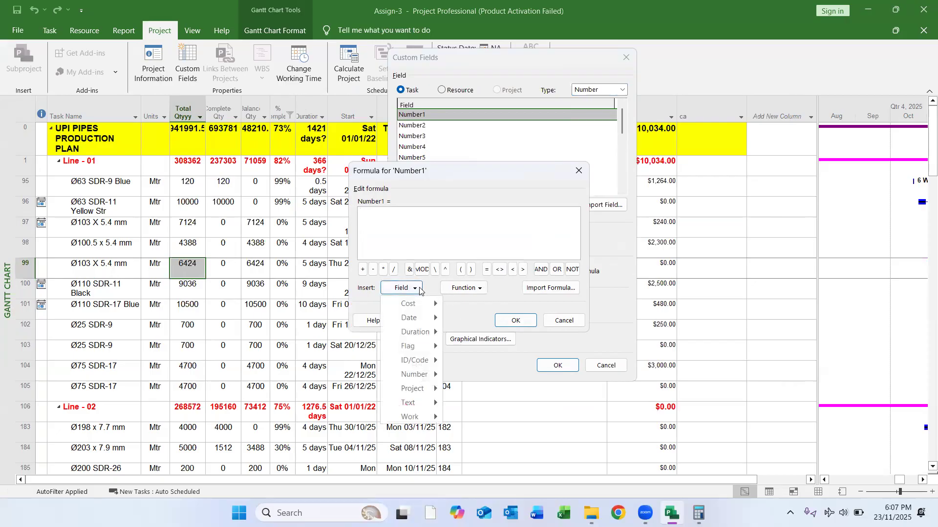
{"action": "left_click", "coordinate": [429, 289]}
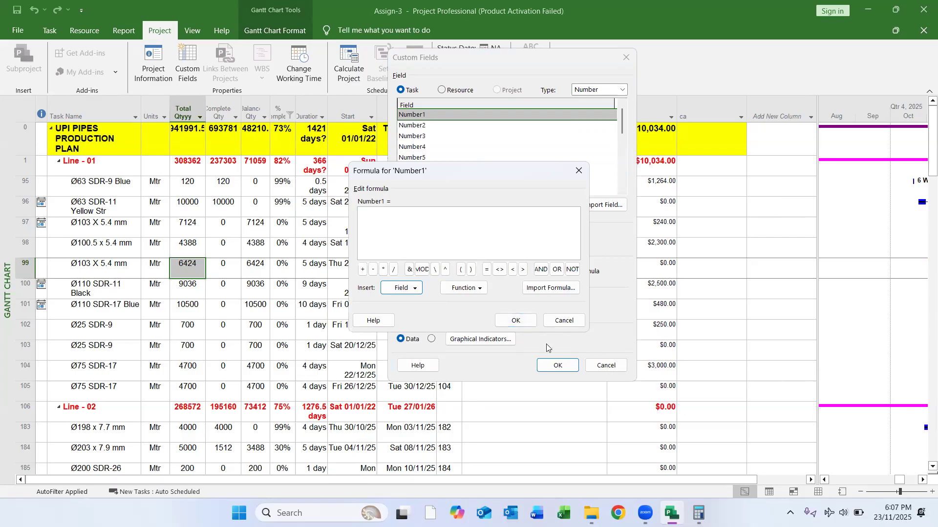
Close the Number1 formula editor and Custom Fields without saving, and review the Balance Qty column's field settings.
{"action": "left_click", "coordinate": [579, 171]}
{"action": "key", "text": "Escape"}
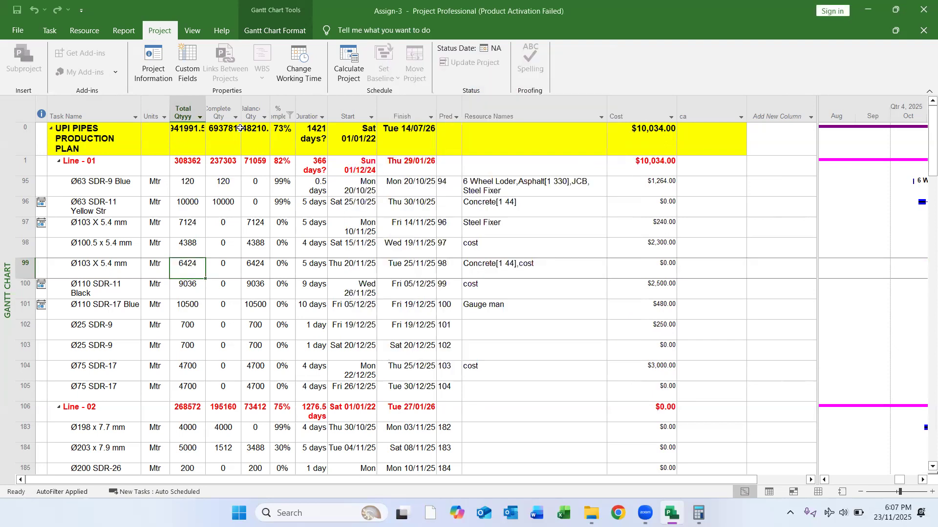
{"action": "left_click", "coordinate": [254, 109]}
{"action": "right_click", "coordinate": [256, 104]}
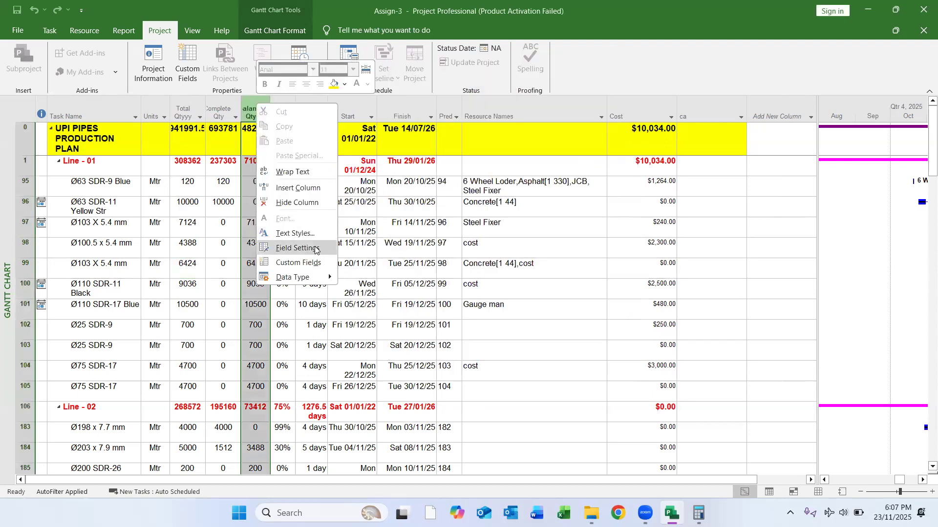
{"action": "left_click", "coordinate": [298, 248]}
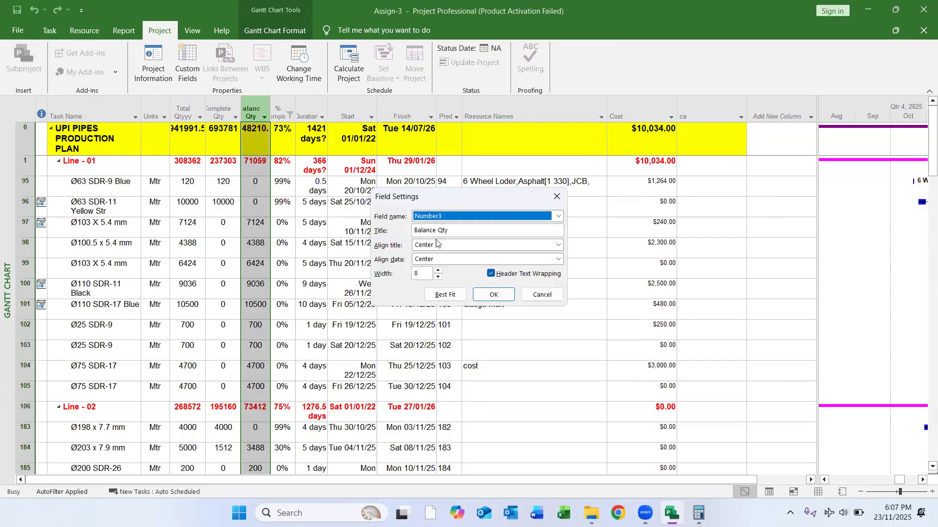
{"action": "left_click", "coordinate": [491, 295]}
Examine the formula behind the Balance Qty column's Number3 field in Custom Fields, without editing it.
{"action": "right_click", "coordinate": [248, 133]}
{"action": "left_click", "coordinate": [248, 112]}
{"action": "right_click", "coordinate": [246, 111]}
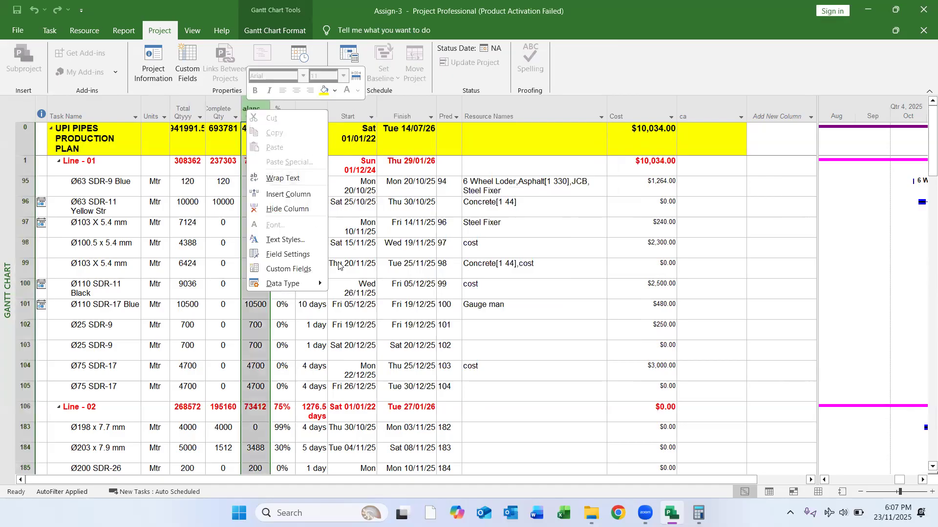
{"action": "left_click", "coordinate": [299, 269]}
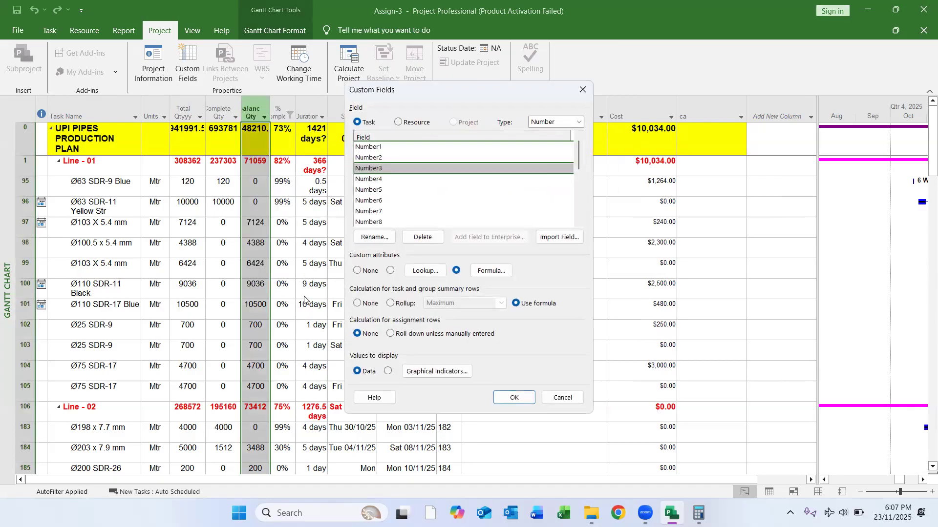
{"action": "left_click", "coordinate": [506, 271]}
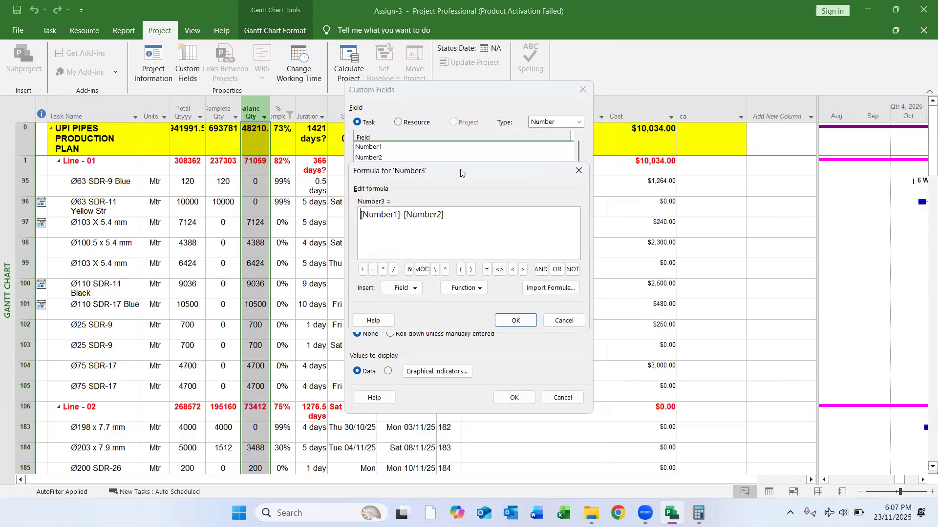
{"action": "left_click_drag", "start_coordinate": [458, 170], "coordinate": [527, 141]}
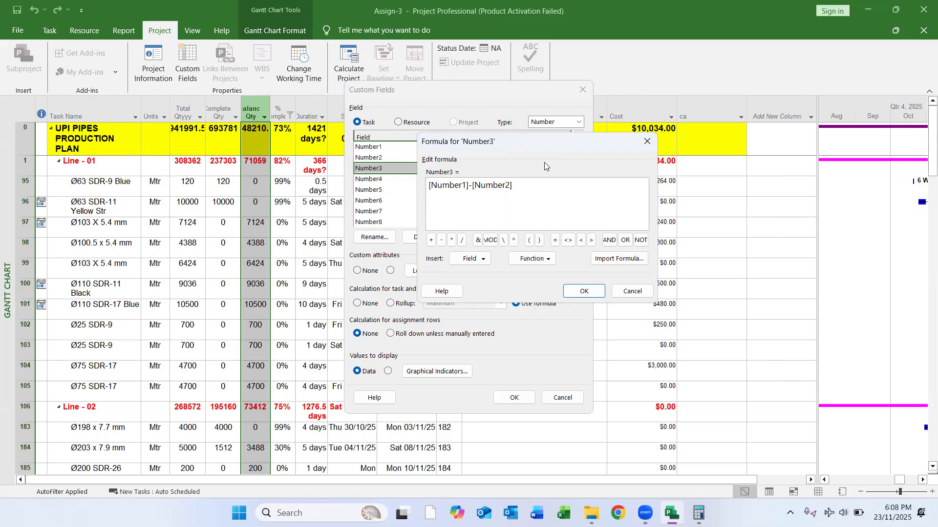
{"action": "left_click", "coordinate": [633, 292]}
Check the formula editors of the Number2 and Number1 task fields, cancelling each without entering a formula.
{"action": "left_click", "coordinate": [393, 170]}
{"action": "left_click", "coordinate": [389, 159]}
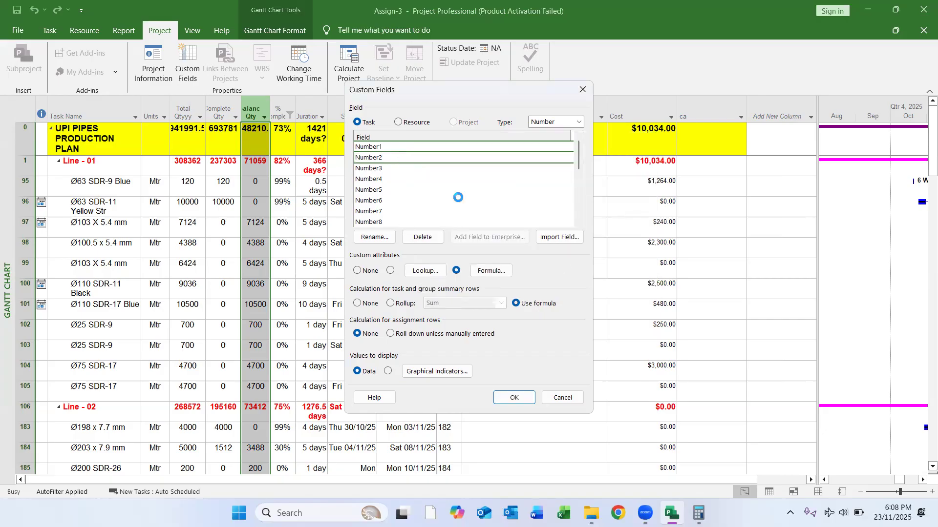
{"action": "left_click", "coordinate": [493, 271]}
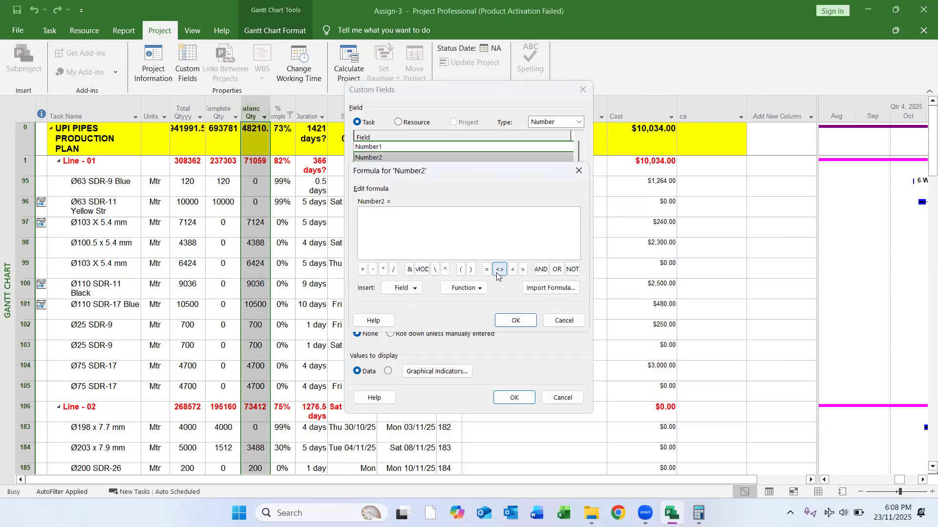
{"action": "left_click", "coordinate": [564, 321]}
{"action": "left_click", "coordinate": [382, 147]}
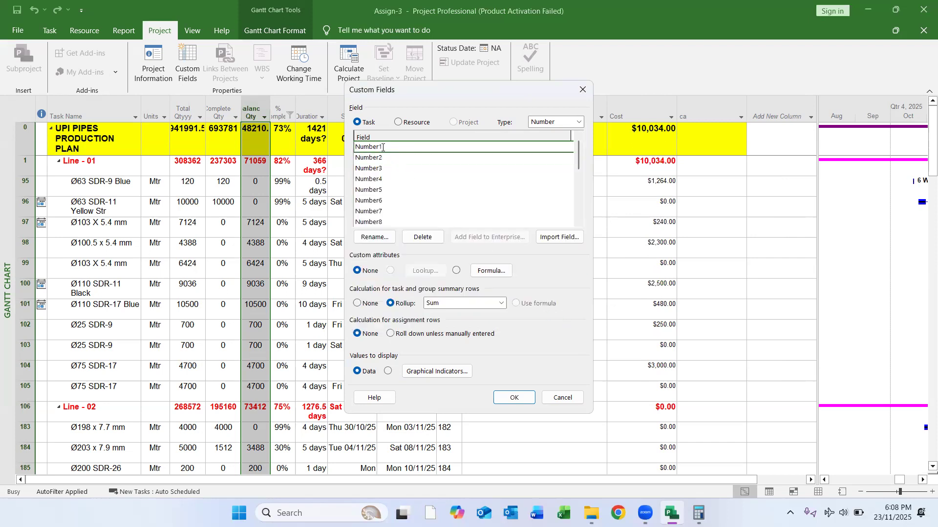
{"action": "left_click", "coordinate": [498, 272]}
{"action": "left_click", "coordinate": [564, 320]}
Compare the formulas of the Number3 and Number4 task fields, and close Custom Fields without saving changes.
{"action": "left_click", "coordinate": [380, 169]}
{"action": "left_click", "coordinate": [491, 271]}
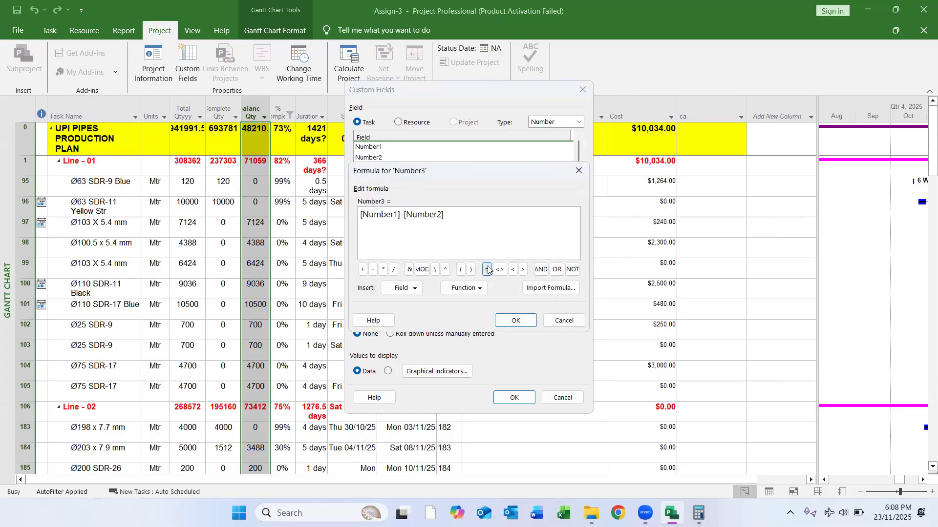
{"action": "left_click", "coordinate": [569, 320]}
{"action": "left_click", "coordinate": [382, 179]}
{"action": "left_click", "coordinate": [495, 271]}
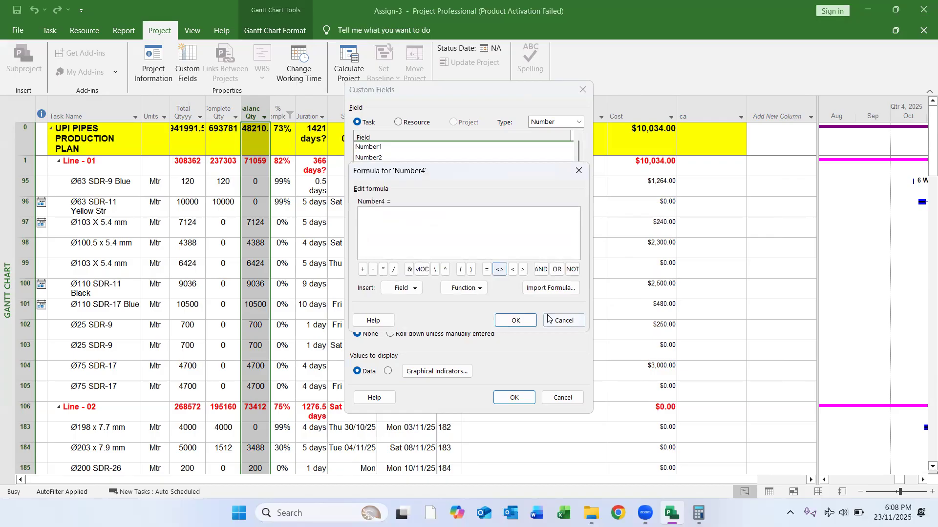
{"action": "left_click", "coordinate": [564, 320]}
{"action": "left_click", "coordinate": [392, 169]}
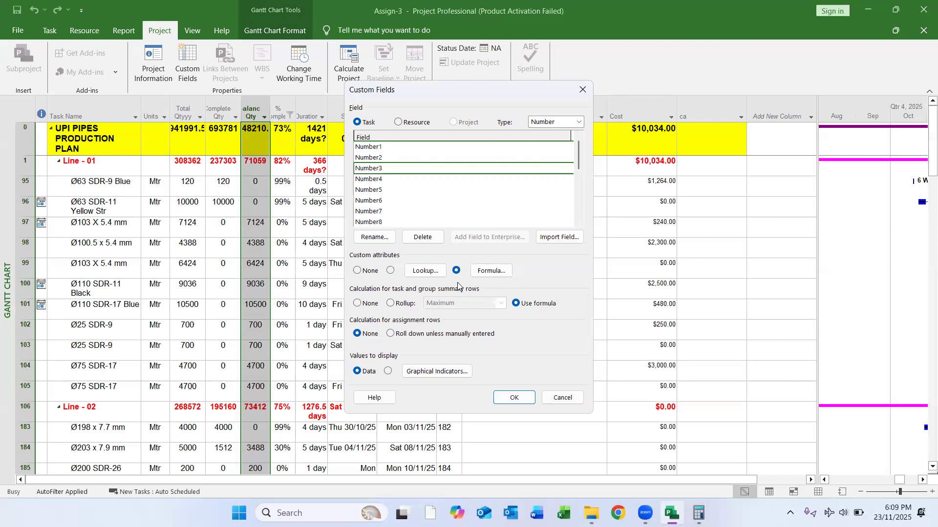
{"action": "left_click", "coordinate": [563, 397]}
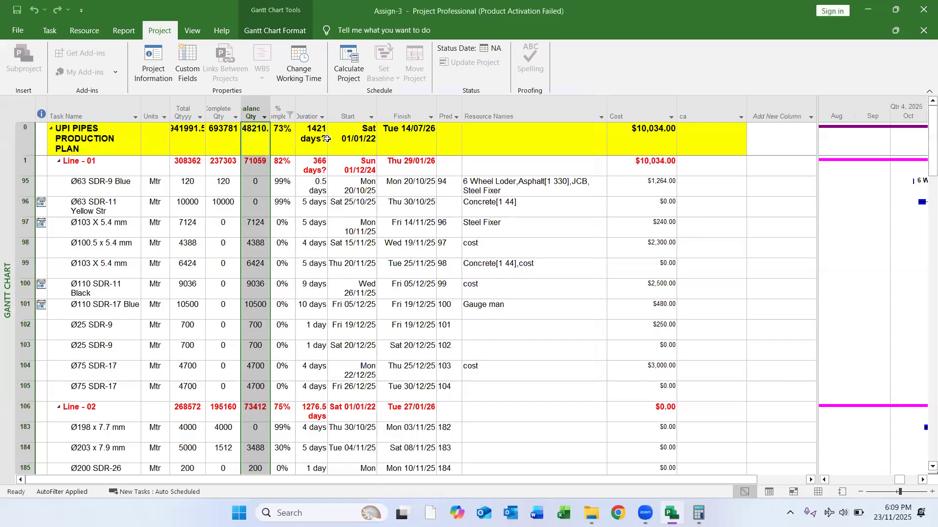
Open Custom Fields from the % Complete column and check the Text4 field's formula without entering one.
{"action": "left_click", "coordinate": [284, 101]}
{"action": "right_click", "coordinate": [284, 101]}
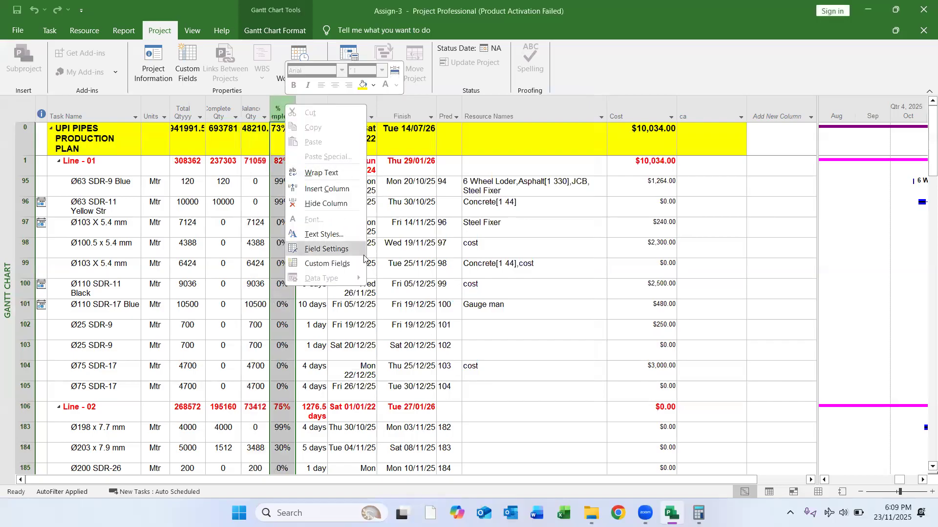
{"action": "left_click", "coordinate": [328, 263]}
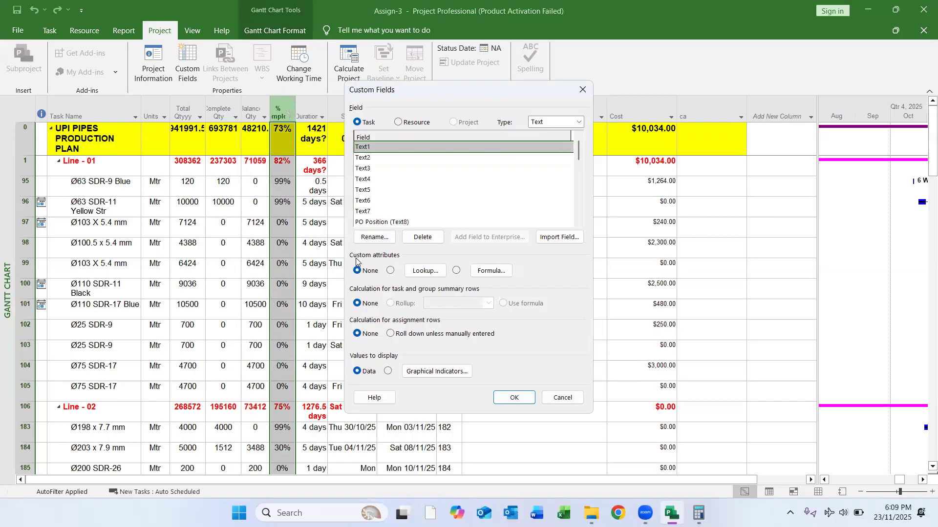
{"action": "left_click", "coordinate": [560, 238]}
{"action": "left_click", "coordinate": [536, 292]}
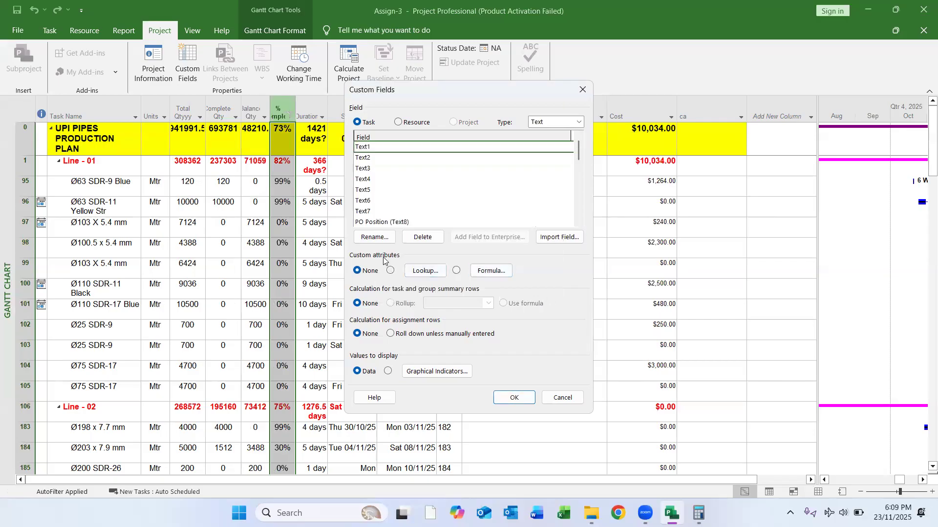
{"action": "left_click", "coordinate": [371, 179]}
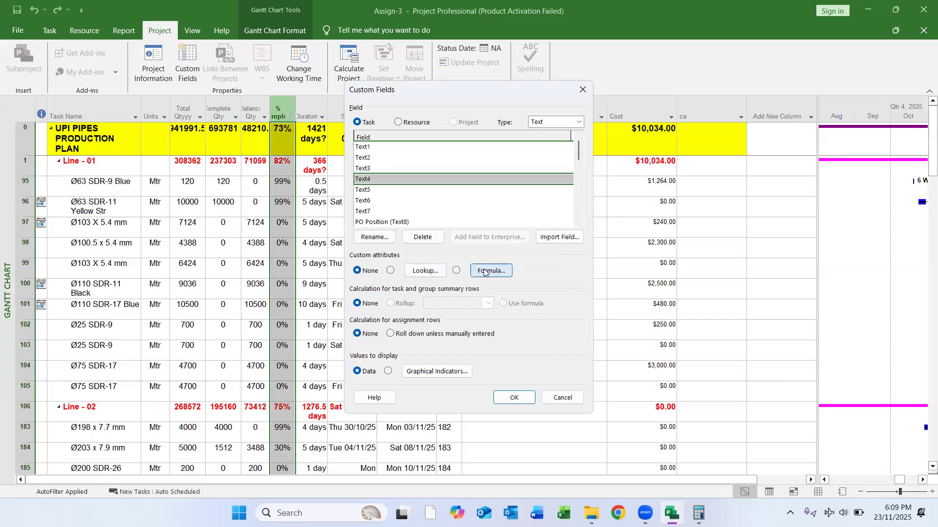
{"action": "left_click", "coordinate": [485, 272]}
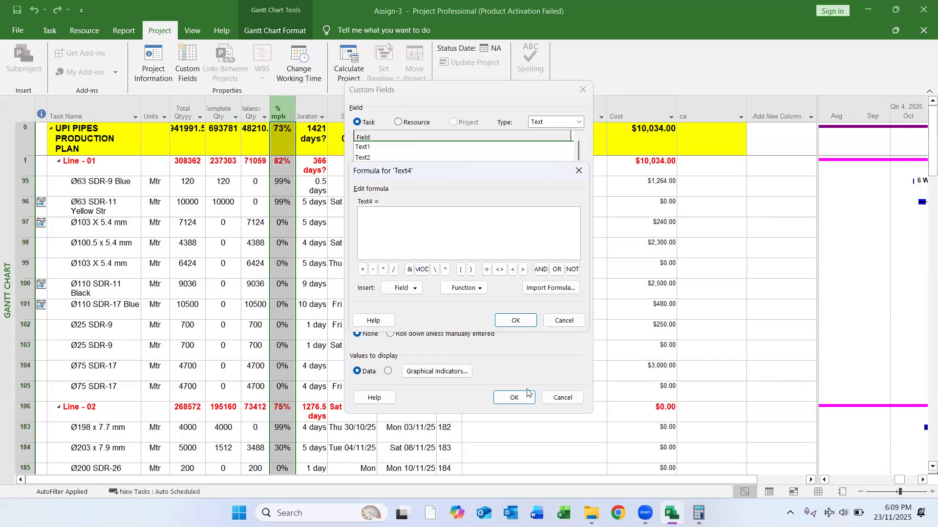
{"action": "left_click", "coordinate": [577, 169]}
Switch the custom field type to Number and open the formula editor for the Number4 task field.
{"action": "left_click", "coordinate": [538, 146]}
{"action": "left_click", "coordinate": [544, 122]}
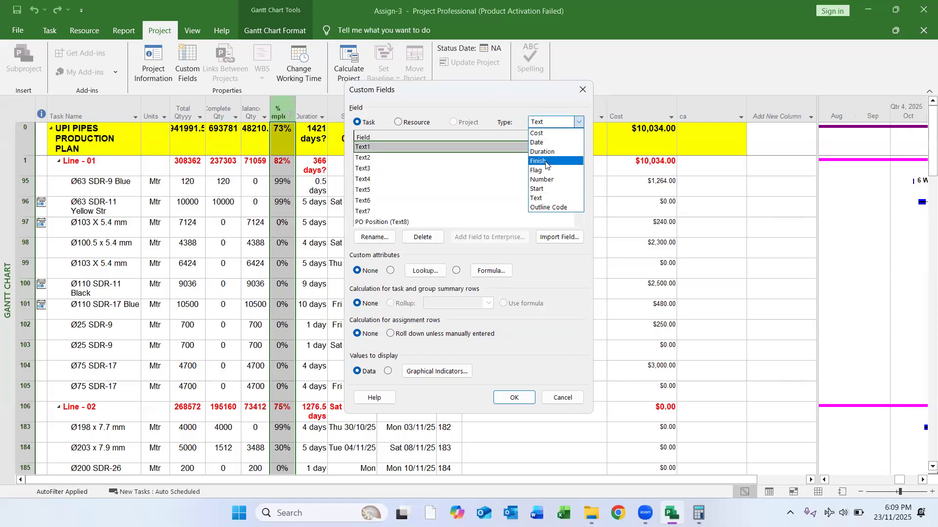
{"action": "left_click", "coordinate": [546, 180]}
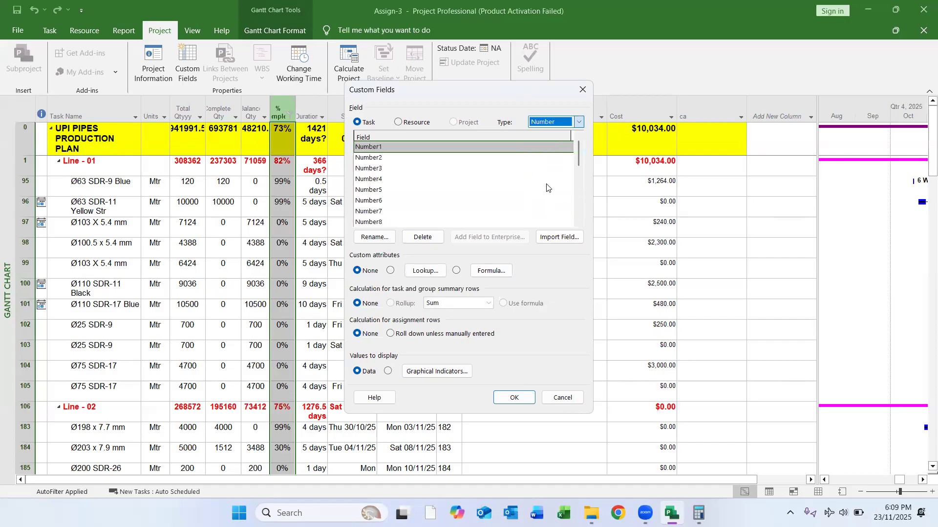
{"action": "left_click", "coordinate": [387, 190]}
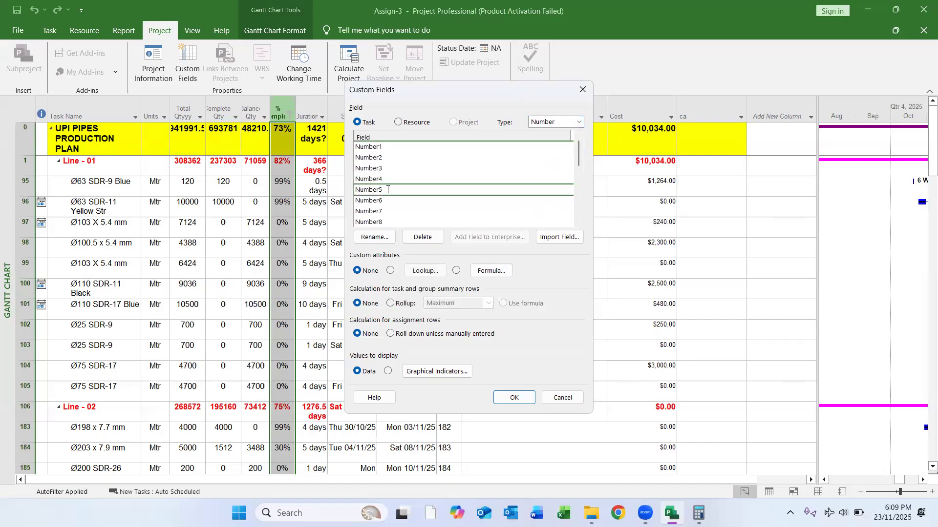
{"action": "left_click", "coordinate": [387, 179]}
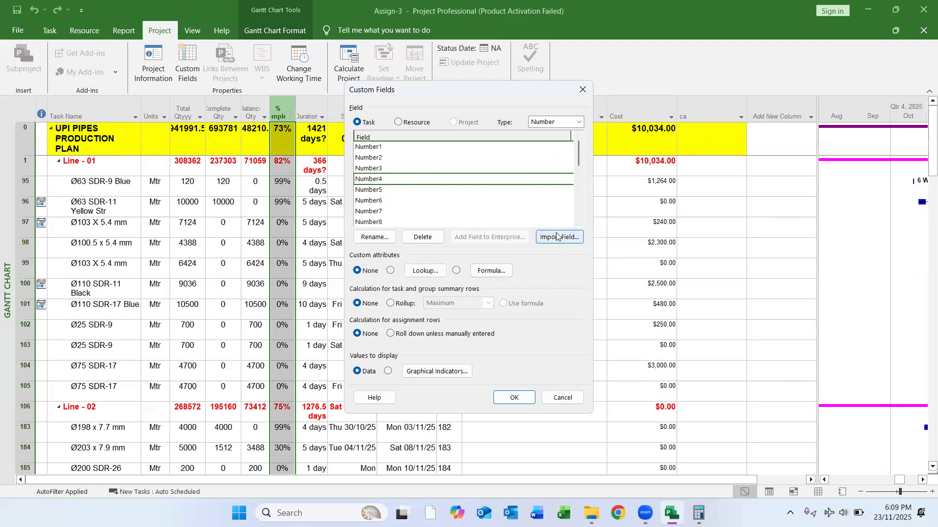
{"action": "left_click", "coordinate": [496, 270]}
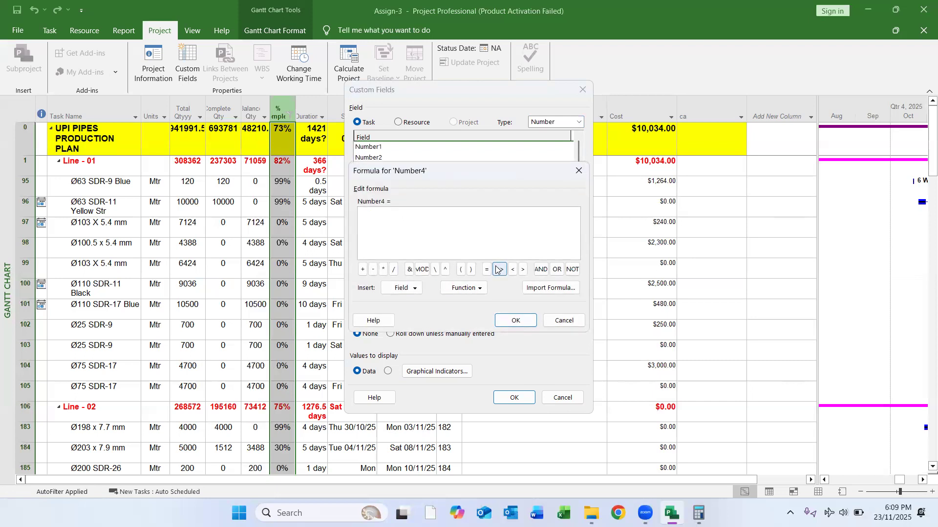